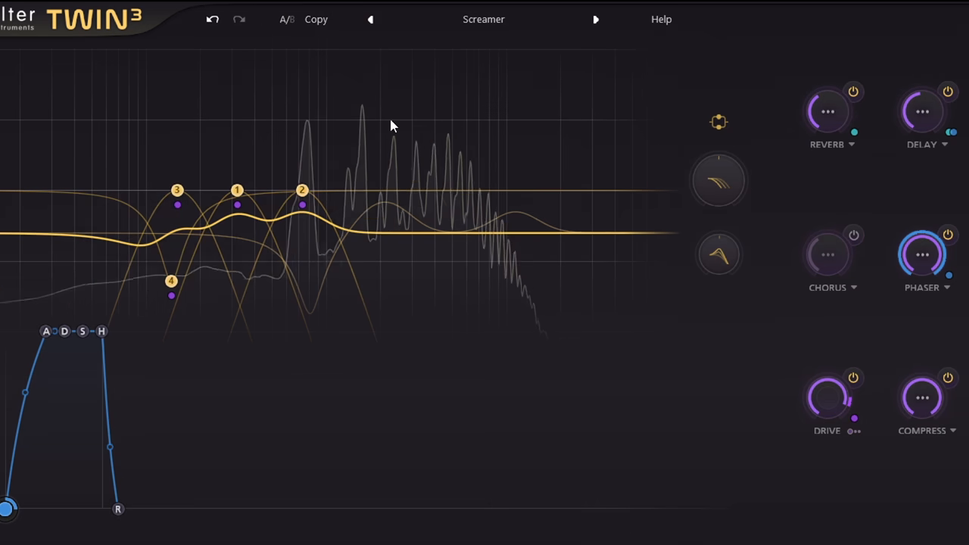
# Browse presets, auditioning Synth > Cycles and Dusty Flute, then settle on the Clean patch
pyautogui.click(594, 21)
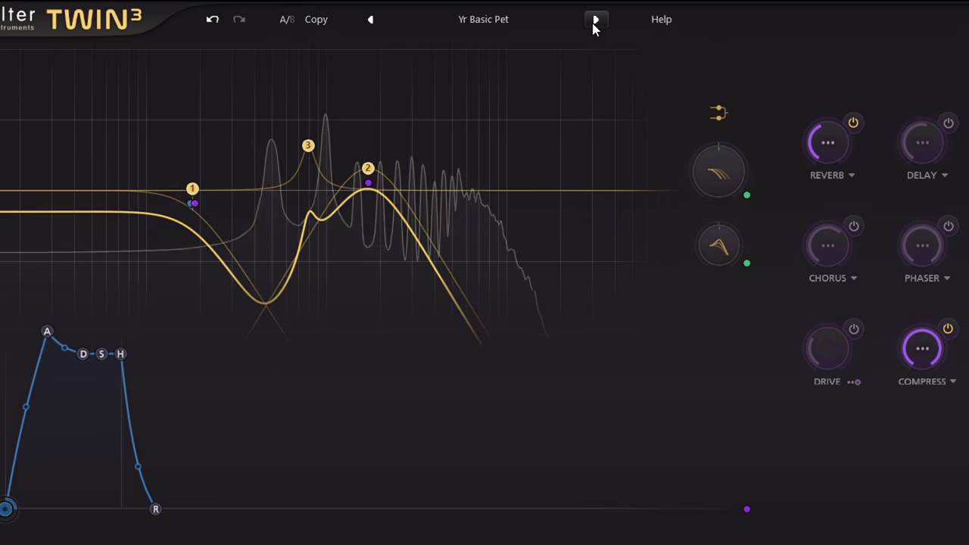
pyautogui.click(470, 20)
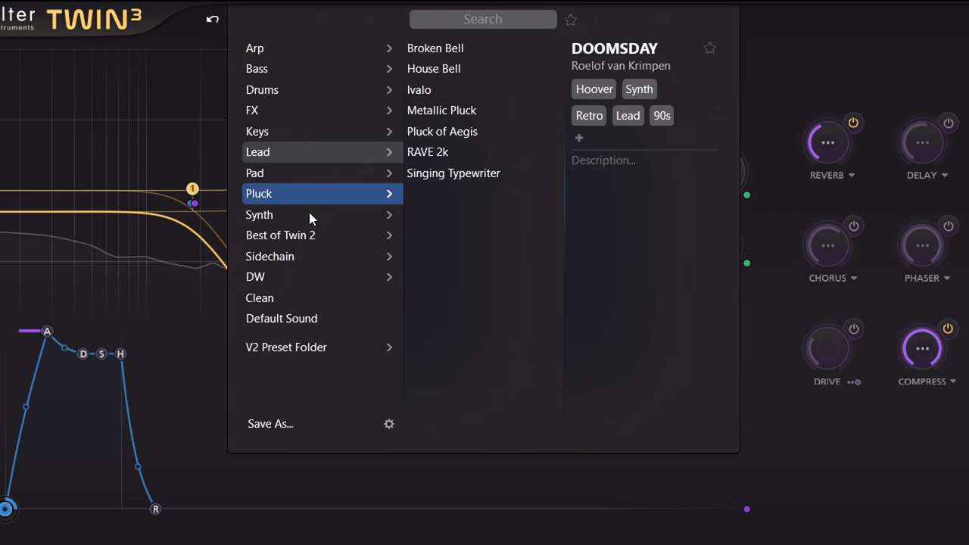
pyautogui.click(422, 214)
pyautogui.click(455, 279)
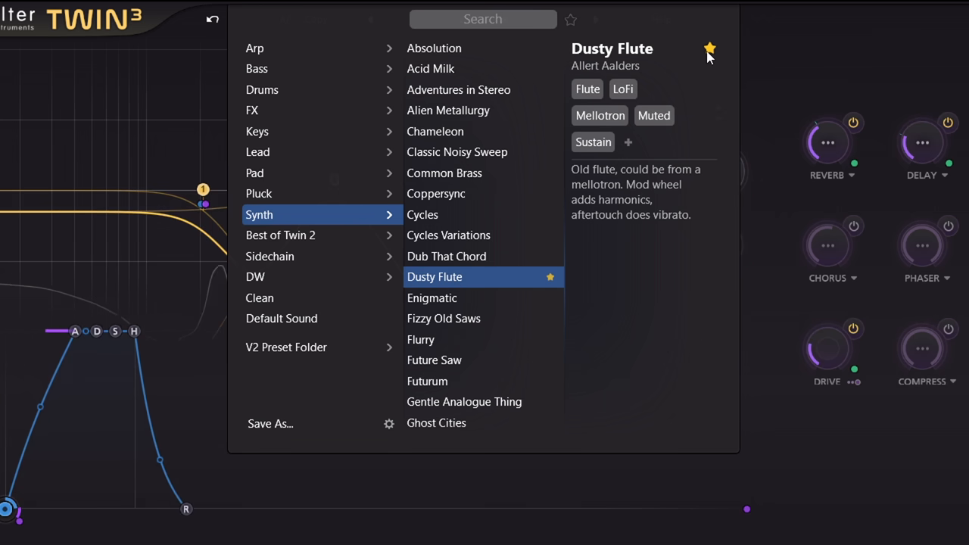
pyautogui.click(833, 66)
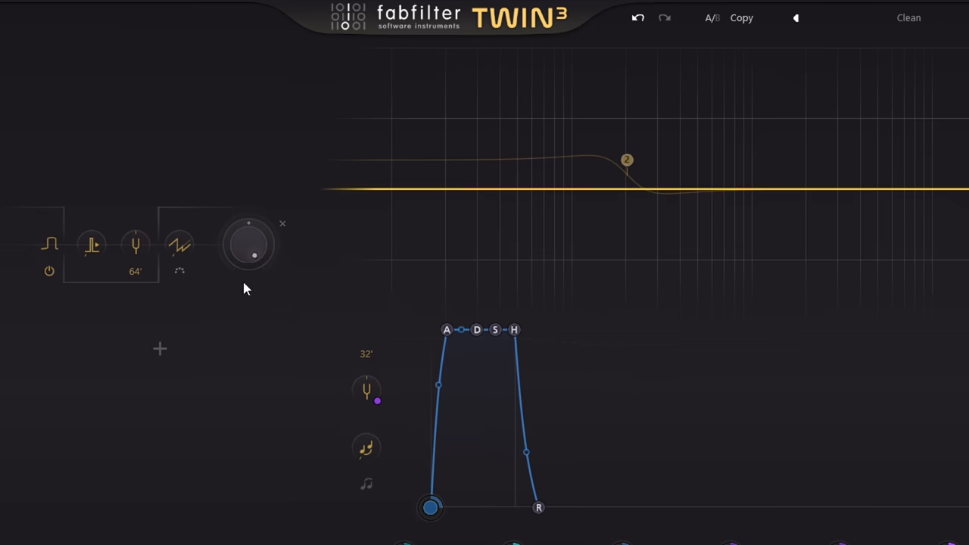
# Set oscillator 1 to Square Pure and raise its pulse width to about 0.64
pyautogui.click(50, 246)
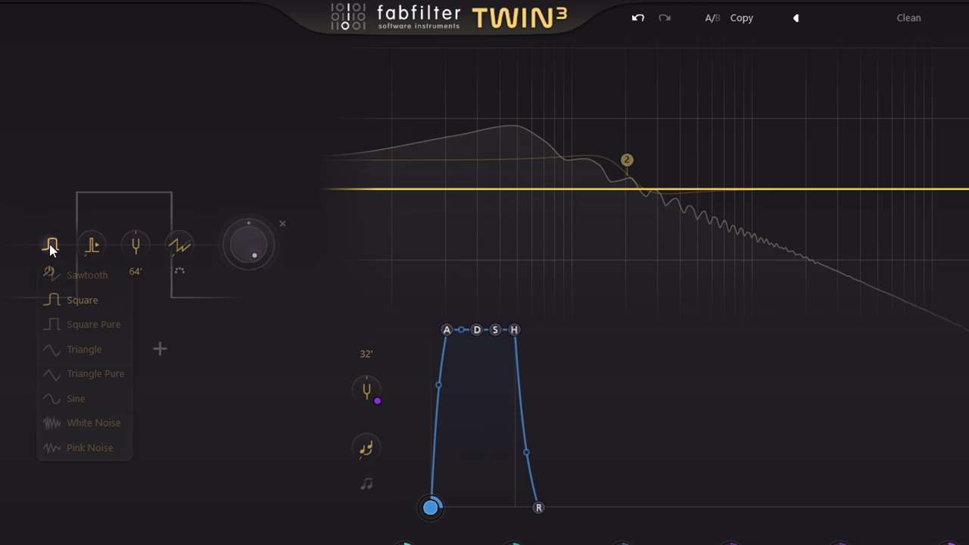
pyautogui.click(110, 326)
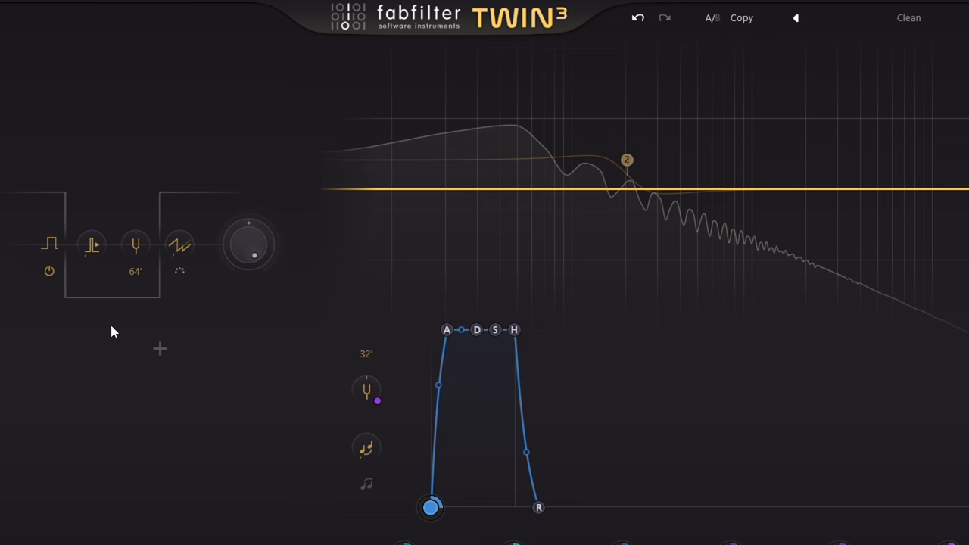
pyautogui.moveTo(91, 244)
pyautogui.moveTo(90, 250)
pyautogui.mouseDown()
pyautogui.moveTo(87, 37)
pyautogui.moveTo(104, 307)
pyautogui.mouseUp()
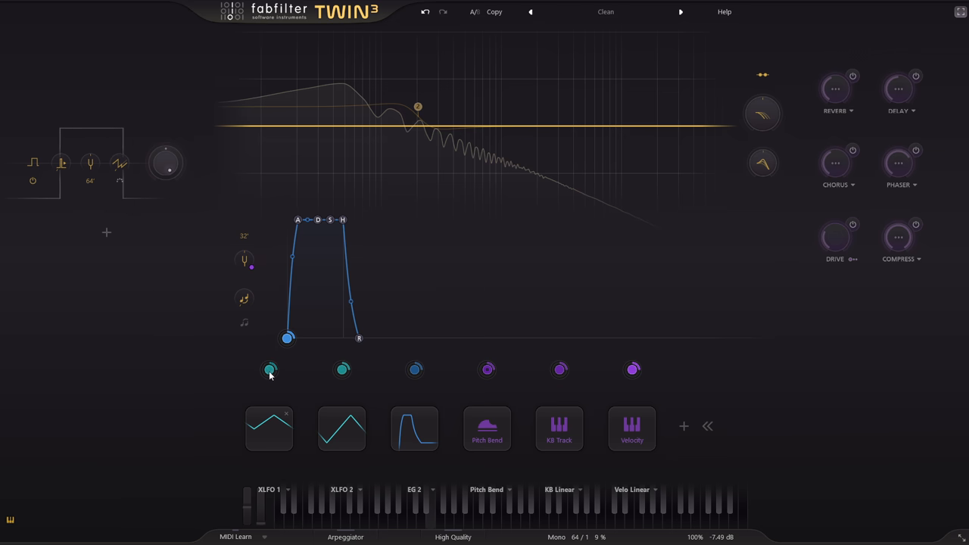
# Route XLFO 1 to oscillator 1's pulse width and lengthen portamento to about 207 ms
pyautogui.moveTo(270, 369); pyautogui.dragTo(62, 165)
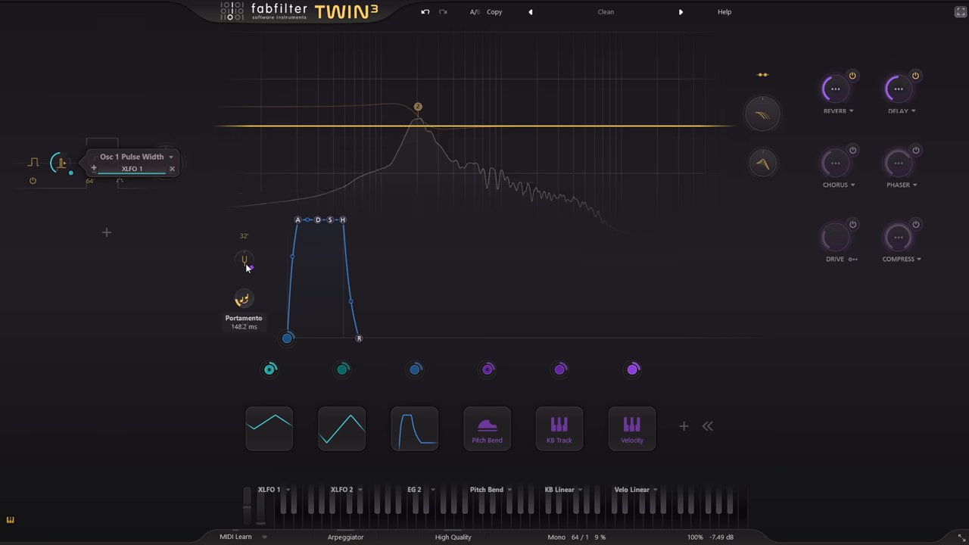
pyautogui.moveTo(246, 264); pyautogui.dragTo(245, 259)
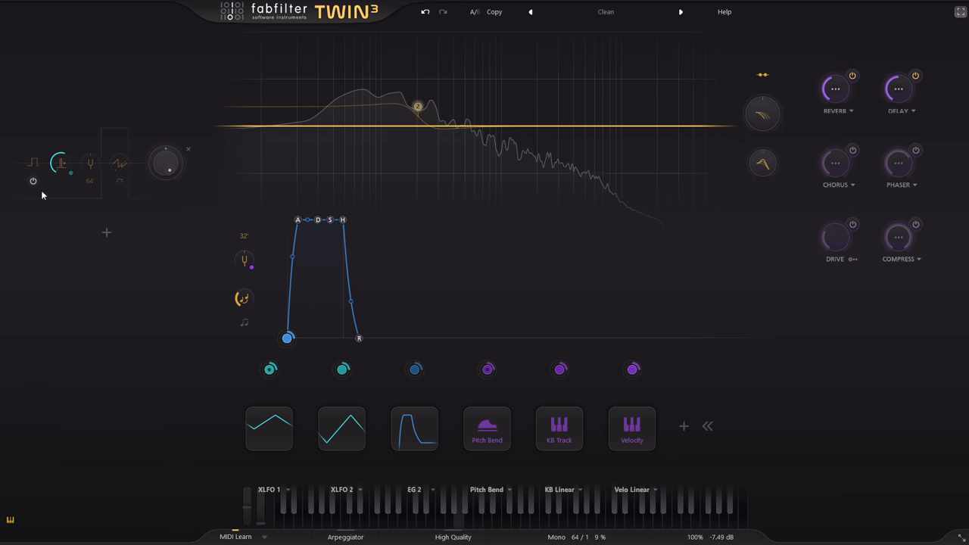
# Add a second oscillator as a sawtooth and push its sync amount up to 4.000
pyautogui.click(155, 346)
pyautogui.click(50, 322)
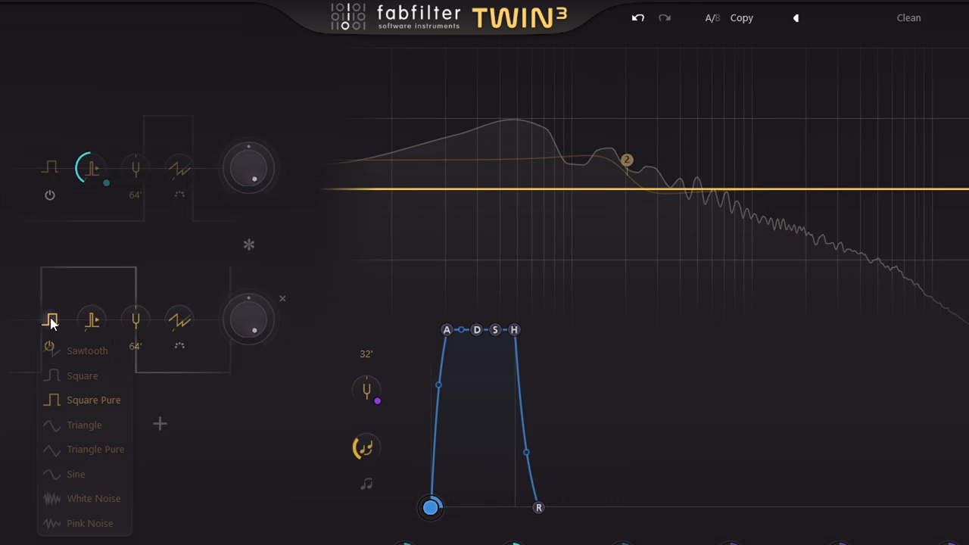
pyautogui.click(87, 351)
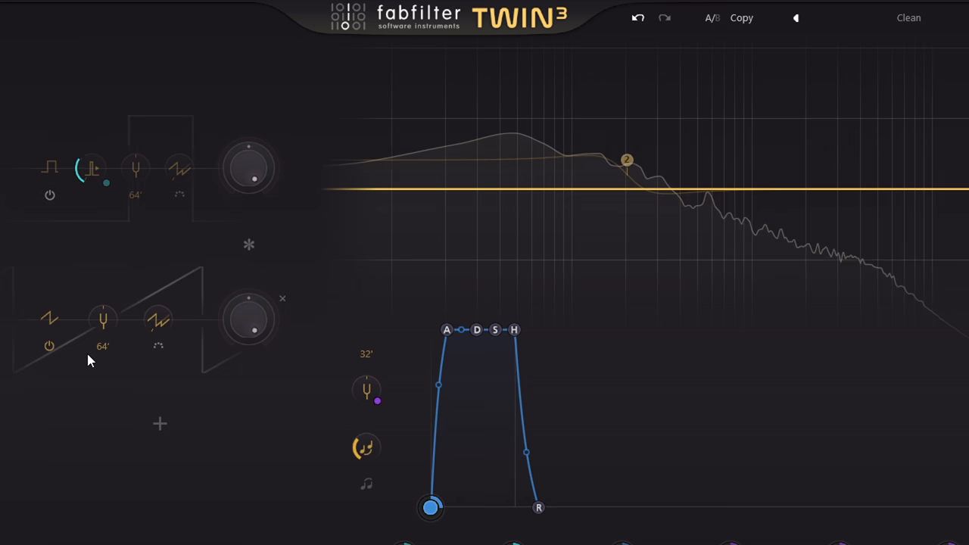
pyautogui.moveTo(159, 324)
pyautogui.mouseDown()
pyautogui.moveTo(166, 47)
pyautogui.moveTo(172, 337)
pyautogui.mouseUp()
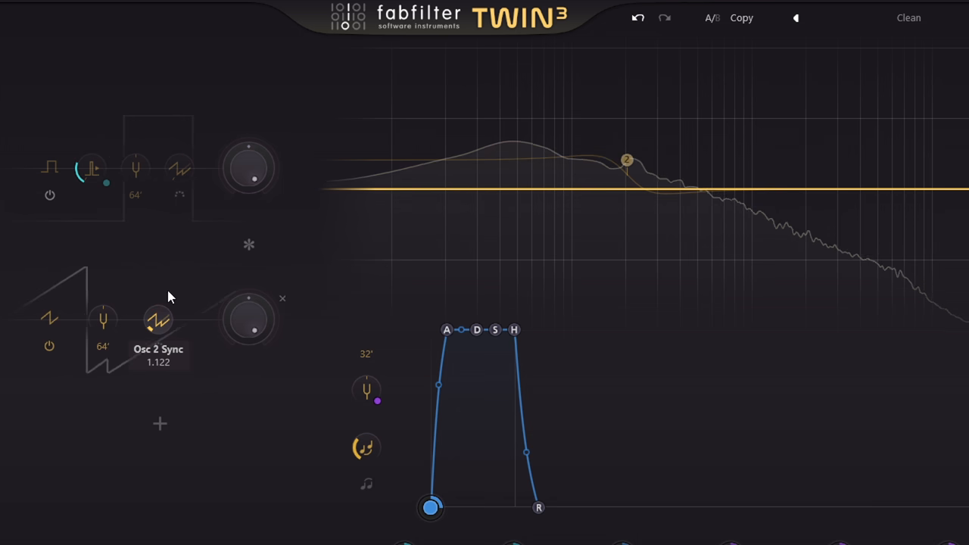
pyautogui.moveTo(168, 294)
pyautogui.mouseDown()
pyautogui.moveTo(182, 81)
pyautogui.moveTo(186, 179)
pyautogui.mouseUp()
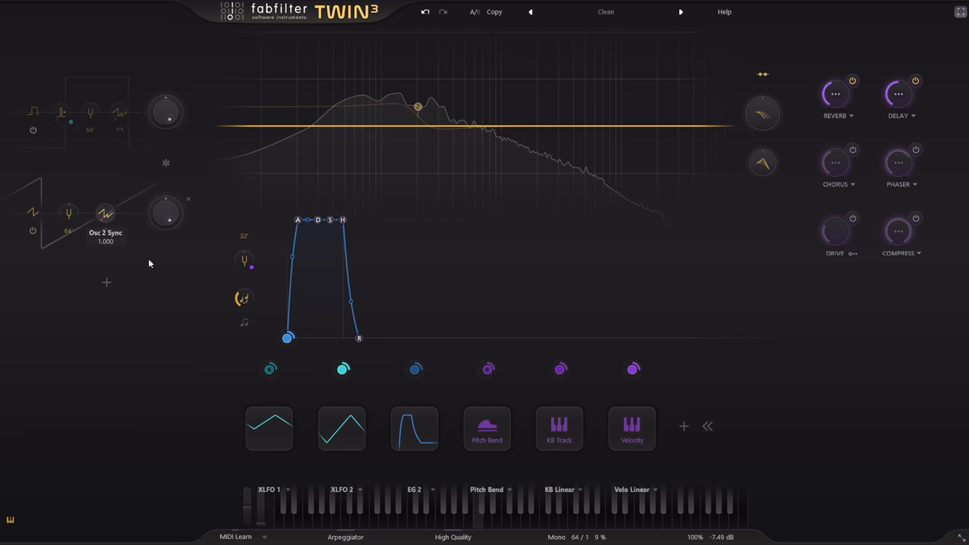
# Route XLFO 1 to modulate oscillator 2's sync
pyautogui.moveTo(270, 370); pyautogui.dragTo(122, 253)
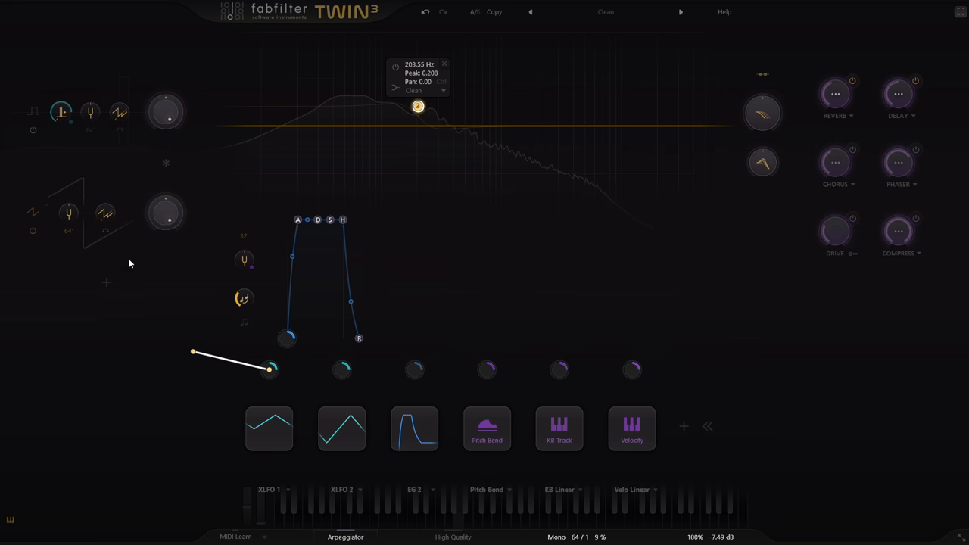
pyautogui.moveTo(106, 215); pyautogui.dragTo(106, 215)
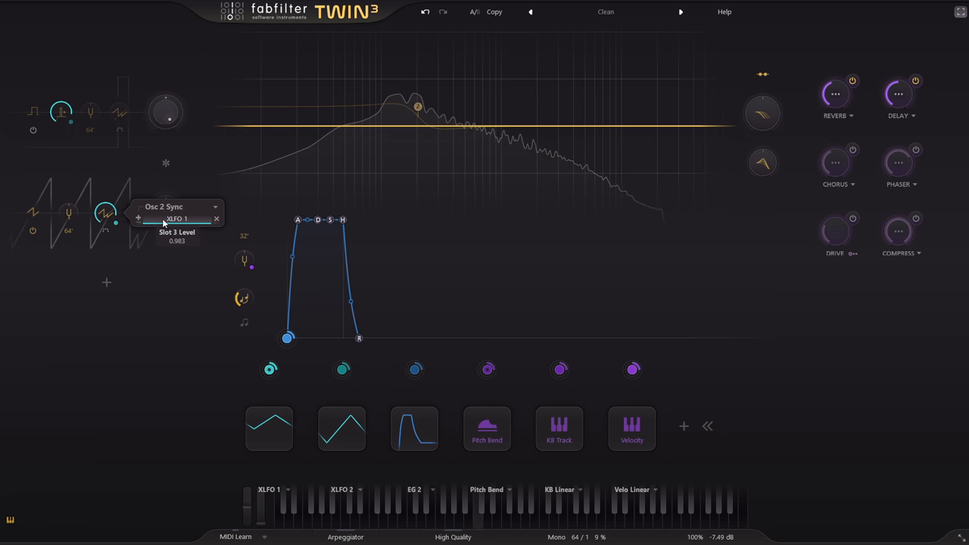
# Audition square and pure triangle on oscillator 2, then return it to sawtooth
pyautogui.click(34, 215)
pyautogui.click(67, 251)
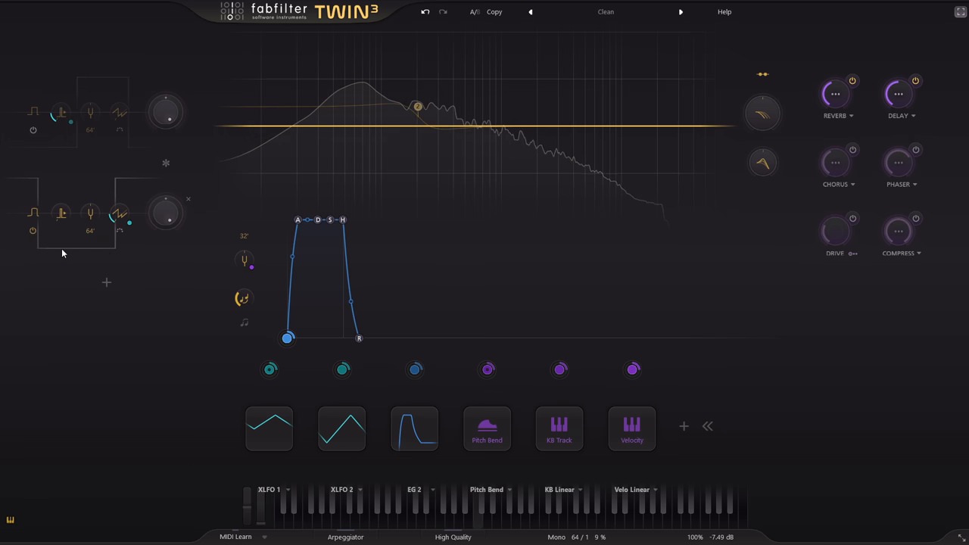
pyautogui.click(33, 217)
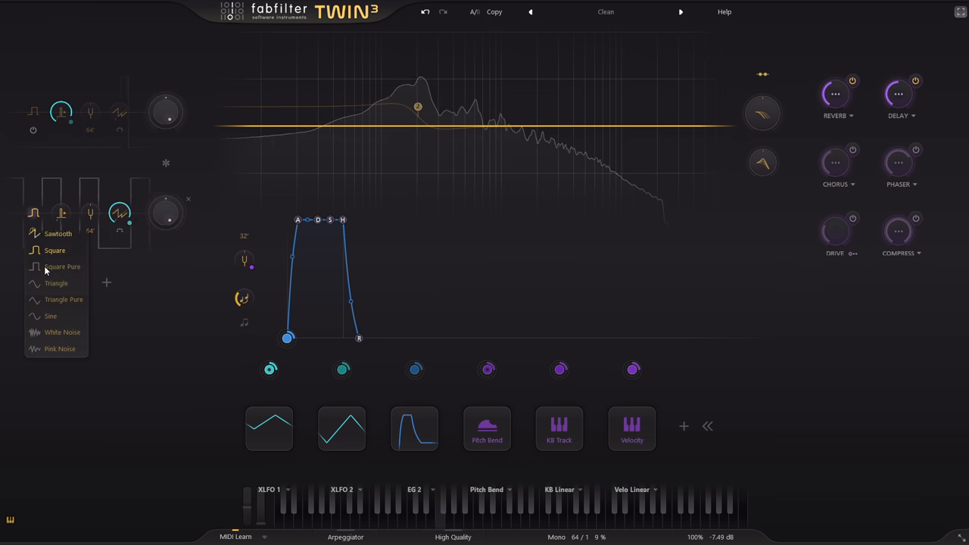
pyautogui.click(71, 303)
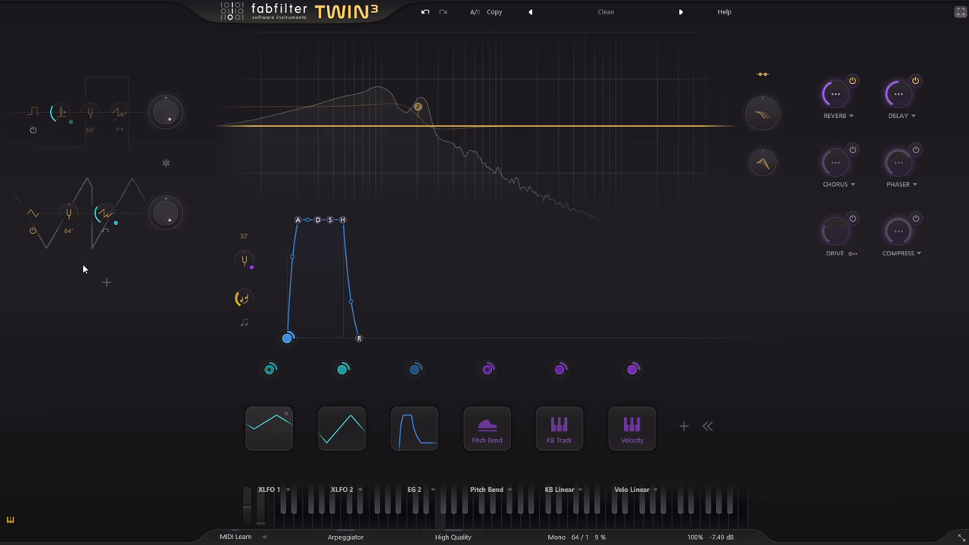
pyautogui.click(34, 217)
pyautogui.click(60, 236)
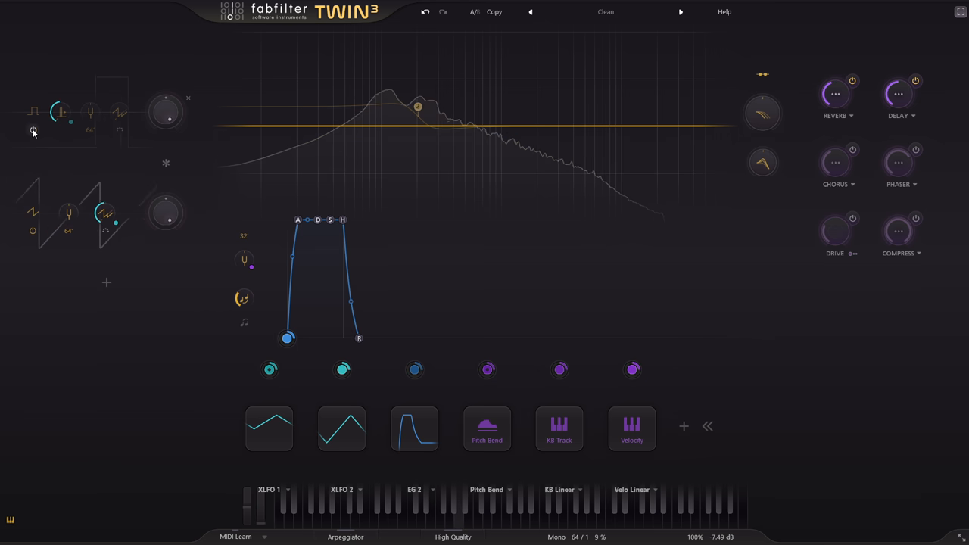
pyautogui.moveTo(32, 130)
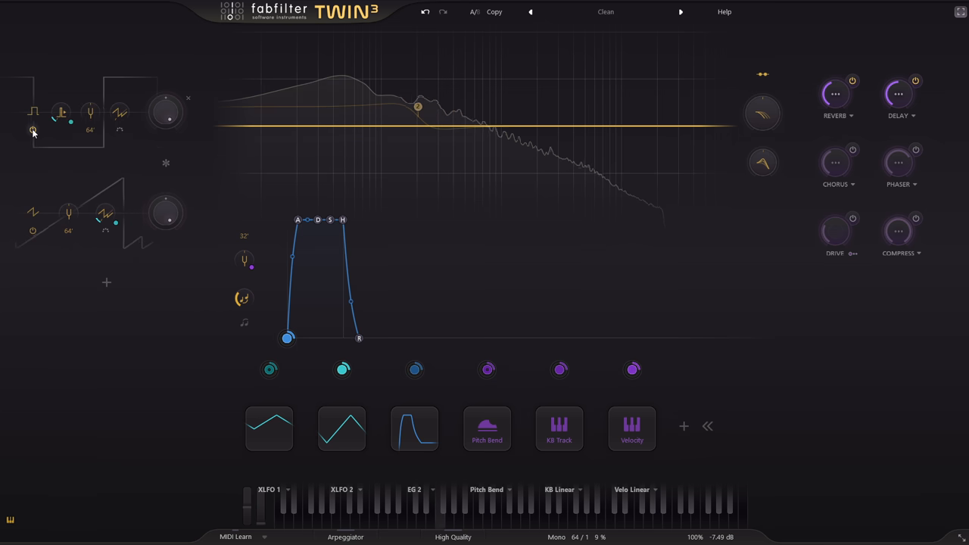
# Raise oscillator 2 one octave, from 64' to 32'
pyautogui.click(68, 230)
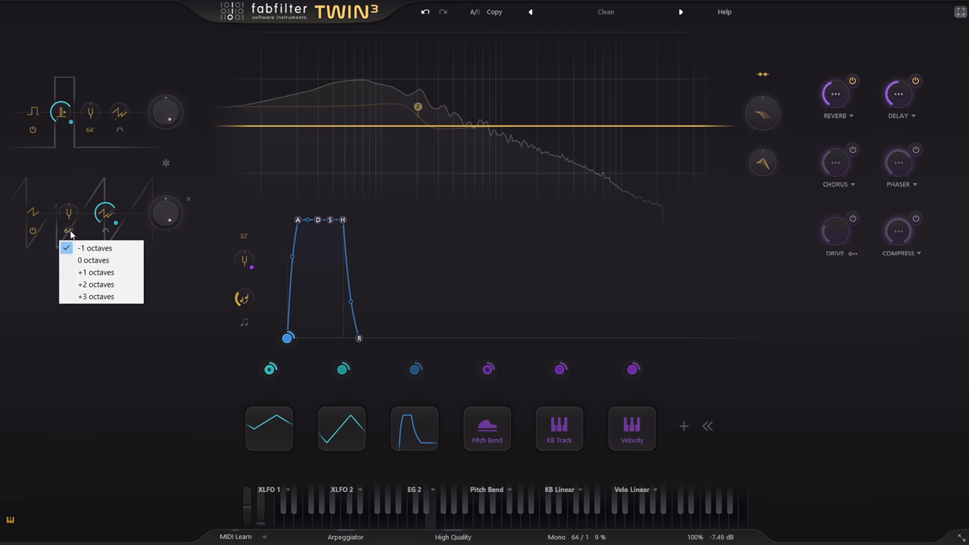
pyautogui.click(93, 260)
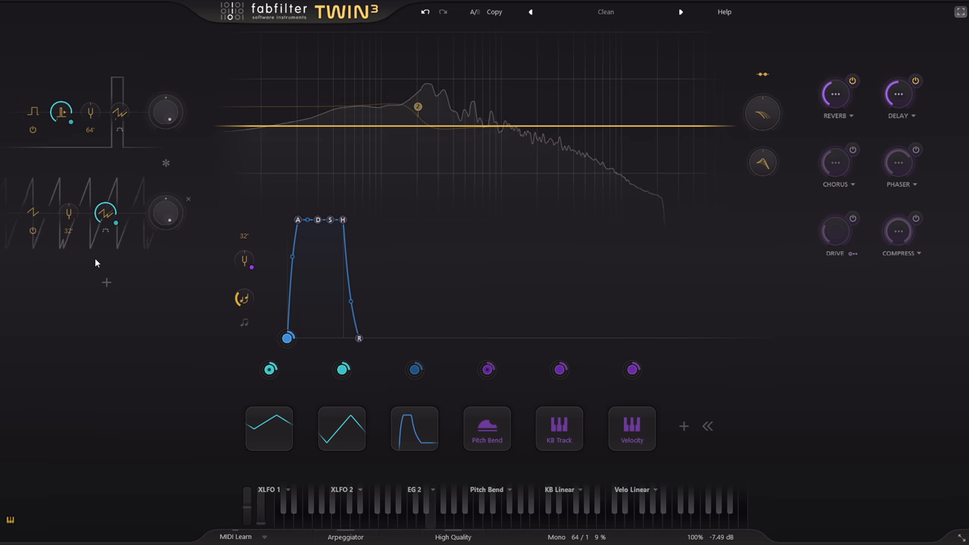
# Step the unison voice count through 3, 8 and 16 up to 64 voices
pyautogui.click(579, 537)
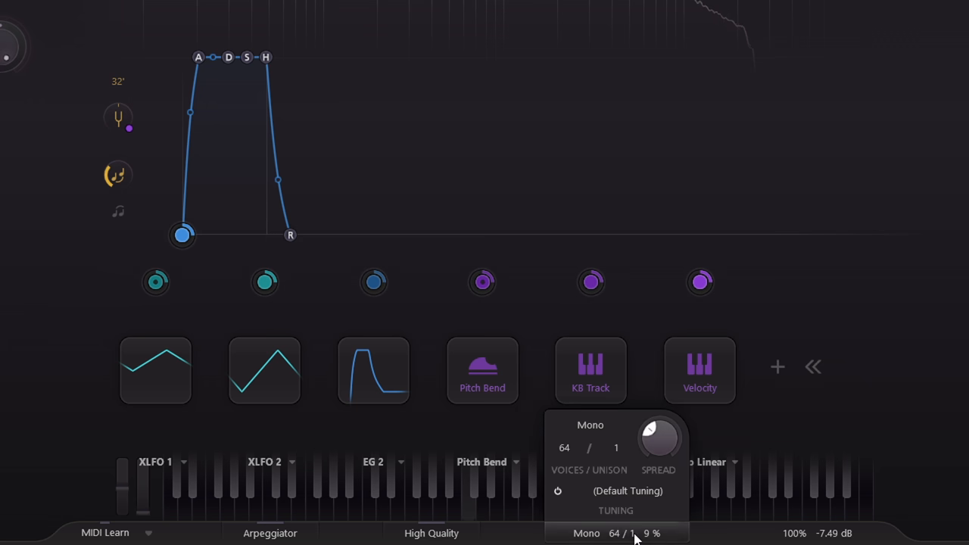
pyautogui.click(620, 453)
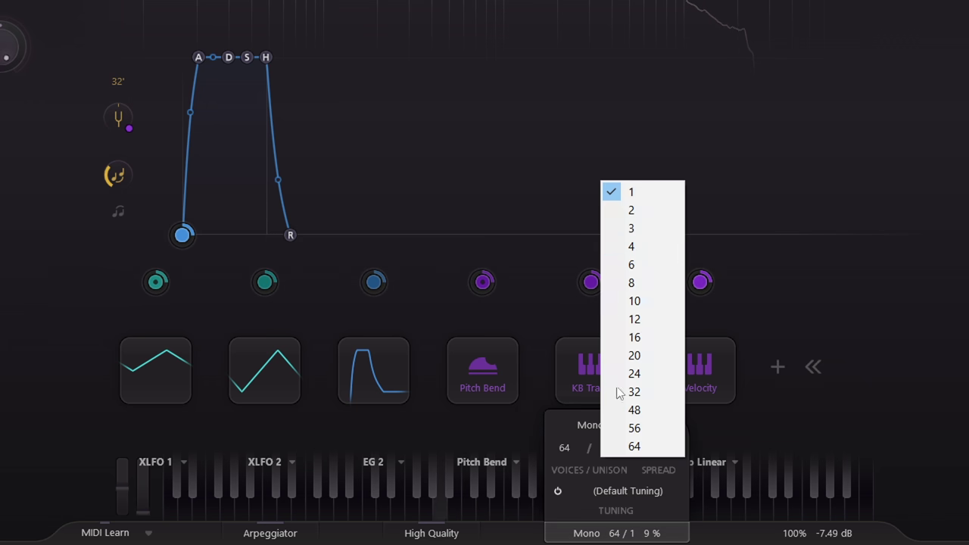
pyautogui.click(651, 228)
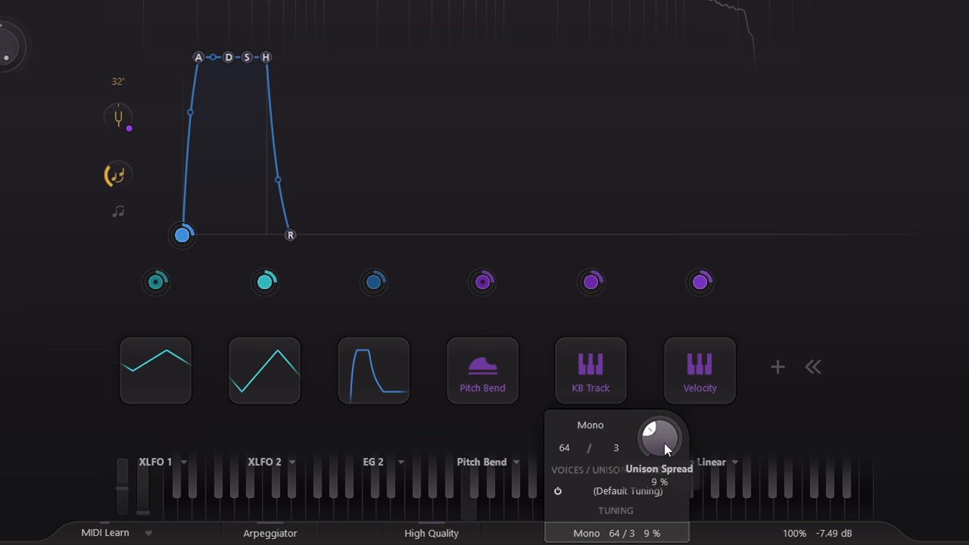
pyautogui.moveTo(669, 434); pyautogui.dragTo(666, 432)
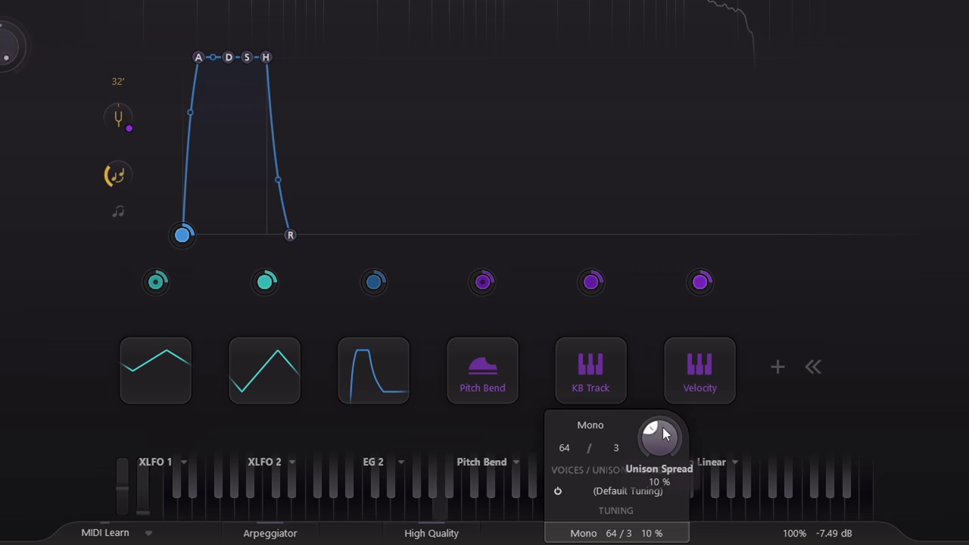
pyautogui.click(615, 448)
pyautogui.click(638, 290)
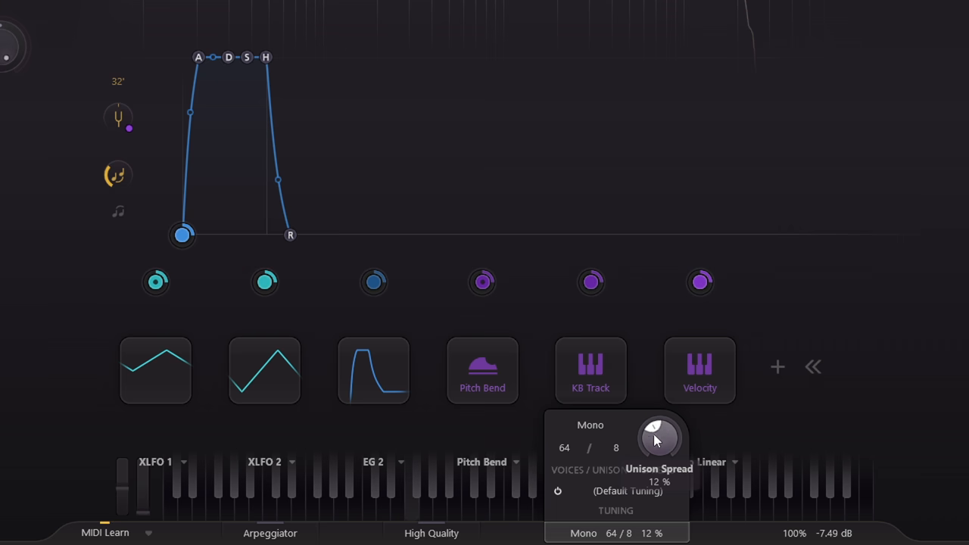
pyautogui.click(617, 449)
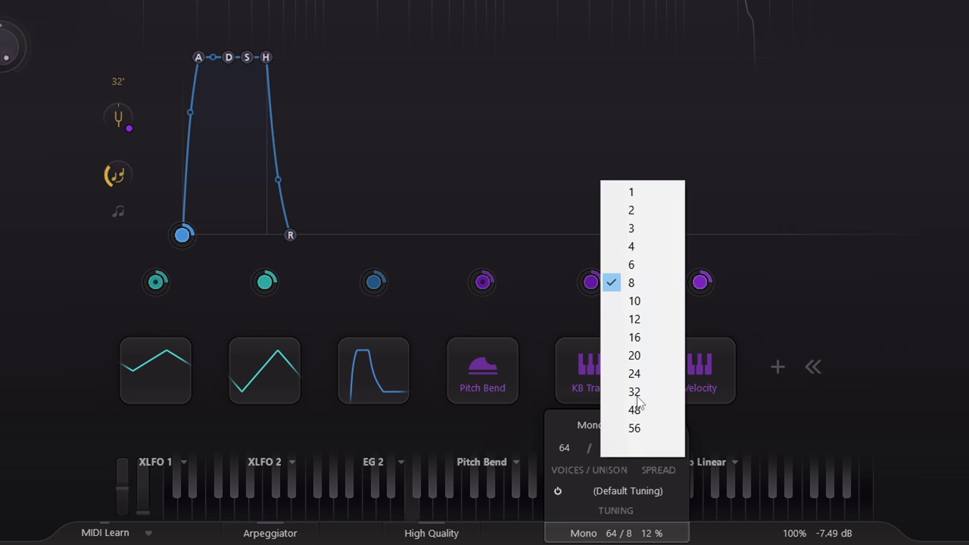
pyautogui.click(644, 340)
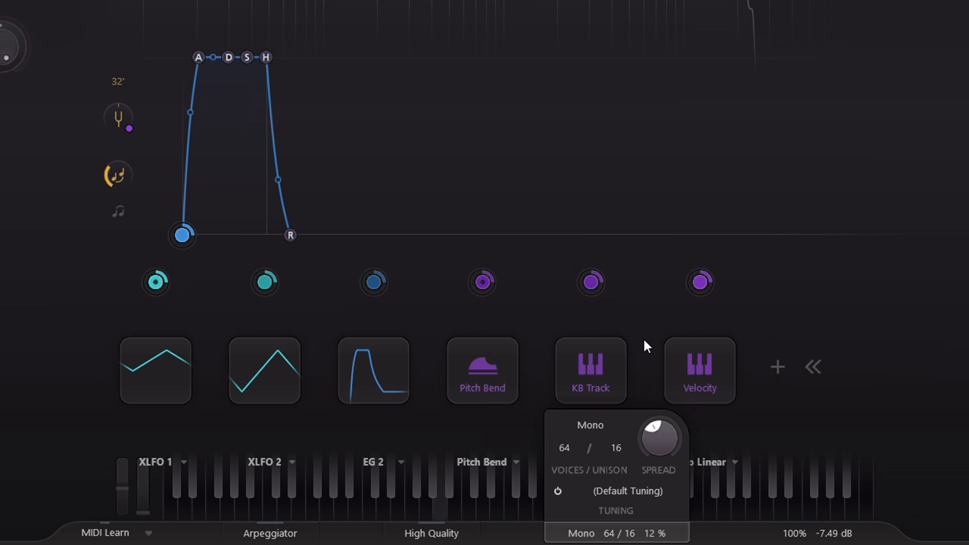
pyautogui.click(617, 448)
pyautogui.click(643, 448)
pyautogui.moveTo(833, 533)
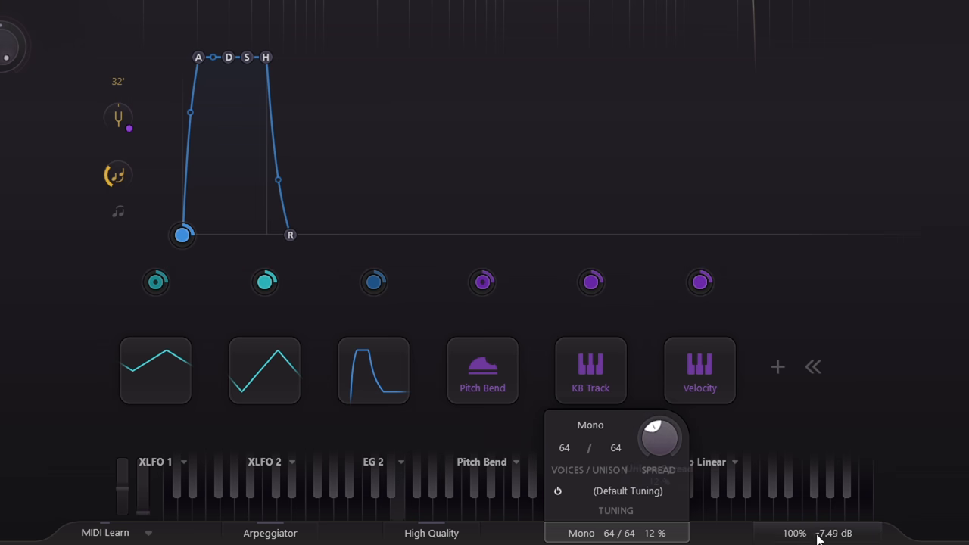
# Lower output volume to about -10.6 dB and settle unison spread near 13%
pyautogui.moveTo(855, 491); pyautogui.dragTo(848, 520)
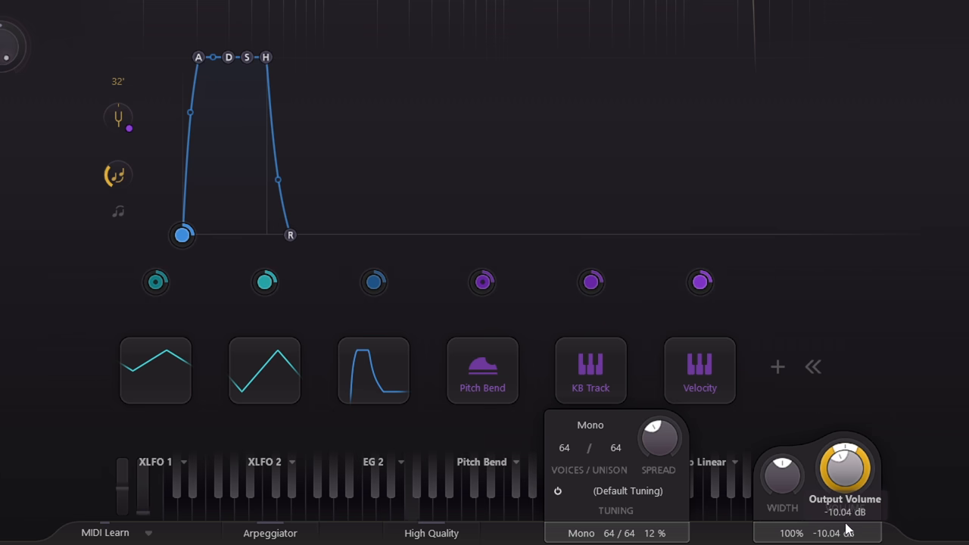
pyautogui.moveTo(848, 535); pyautogui.dragTo(846, 536)
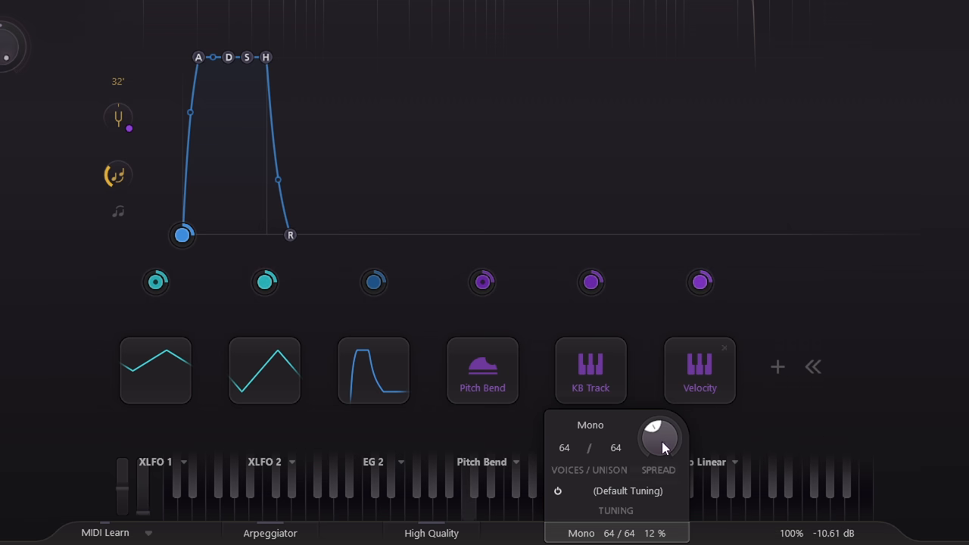
pyautogui.moveTo(660, 458); pyautogui.dragTo(647, 391)
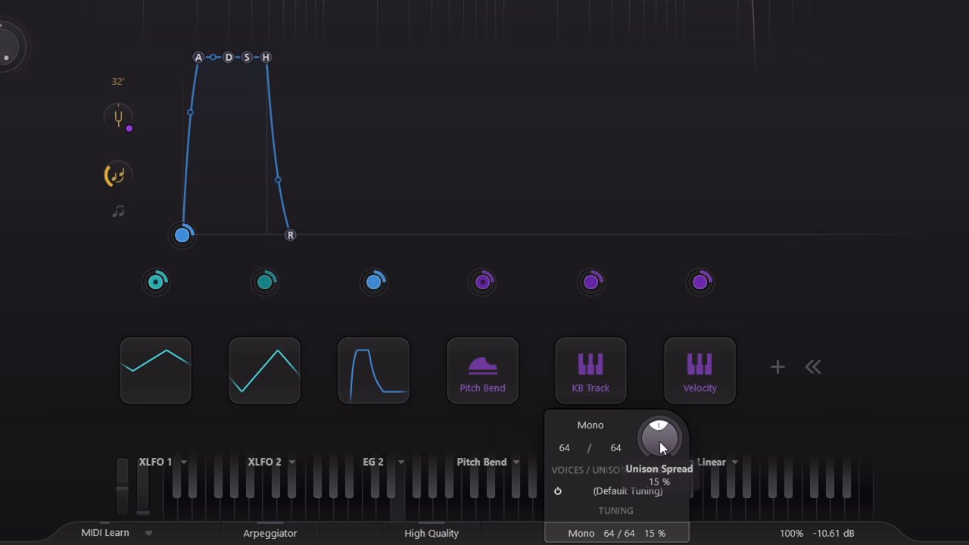
pyautogui.moveTo(661, 447); pyautogui.dragTo(657, 430)
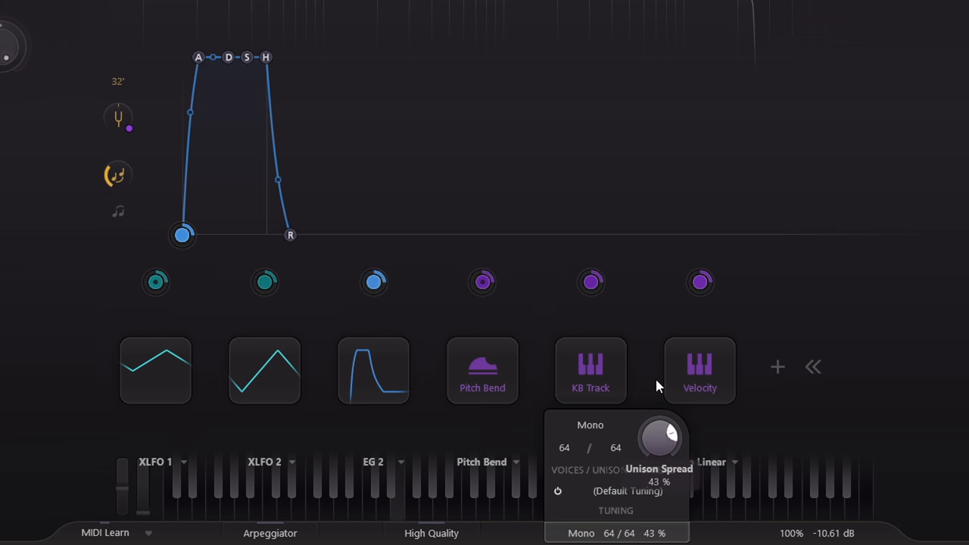
pyautogui.moveTo(655, 376)
pyautogui.mouseDown()
pyautogui.moveTo(658, 531)
pyautogui.moveTo(649, 459)
pyautogui.mouseUp()
pyautogui.moveTo(645, 386)
pyautogui.mouseDown()
pyautogui.moveTo(645, 362)
pyautogui.moveTo(649, 441)
pyautogui.mouseUp()
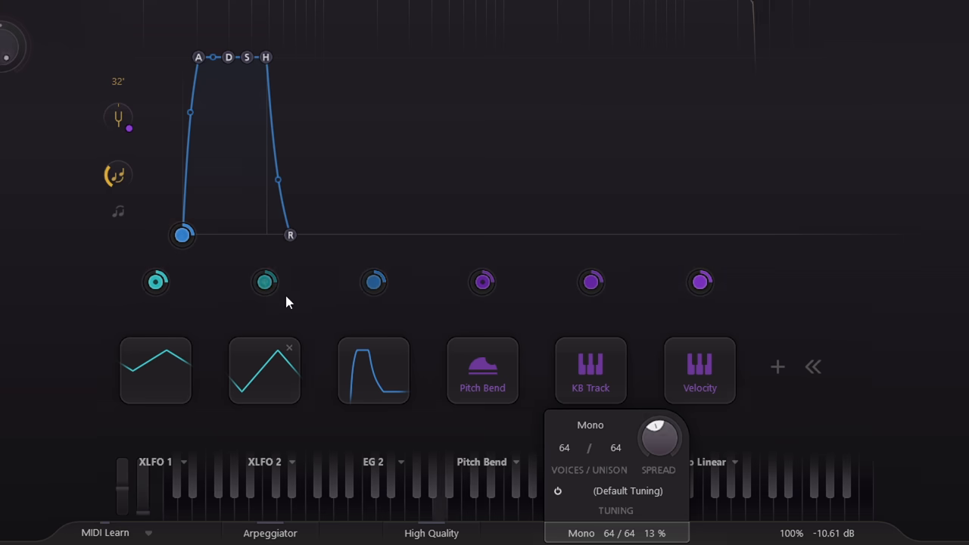
# Make XLFO 2 modulate the unison spread, set its amount, and close the voices panel
pyautogui.moveTo(267, 284)
pyautogui.mouseDown()
pyautogui.moveTo(668, 447)
pyautogui.moveTo(769, 453)
pyautogui.mouseUp()
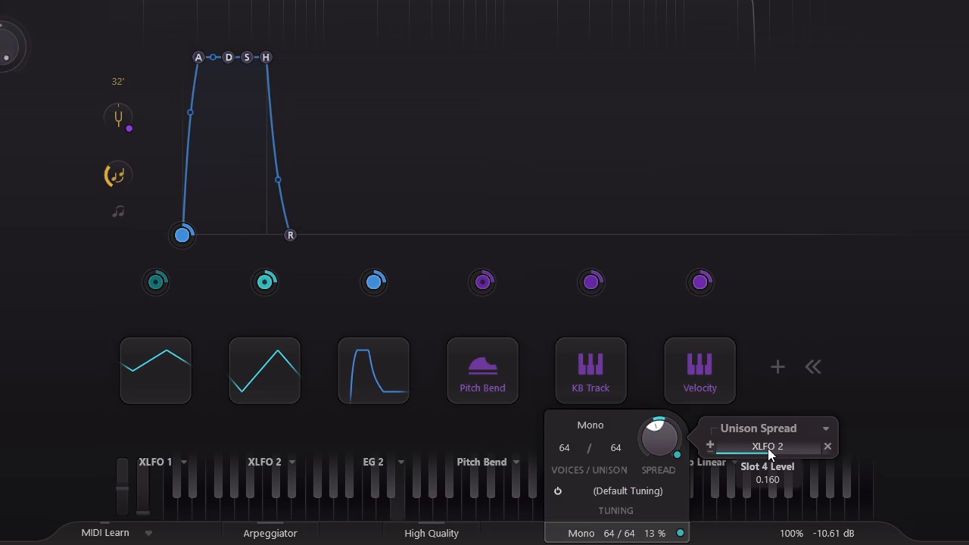
pyautogui.moveTo(770, 453); pyautogui.dragTo(771, 453)
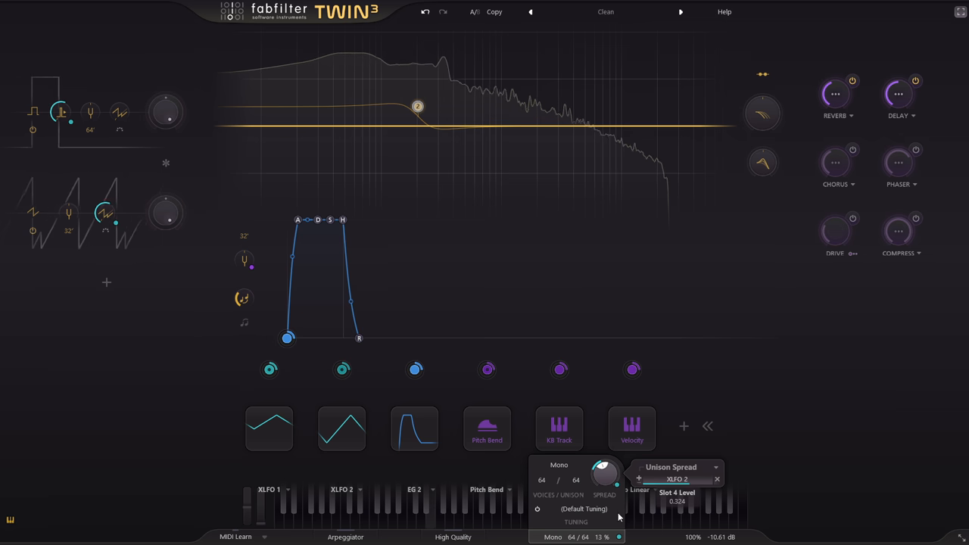
pyautogui.click(586, 537)
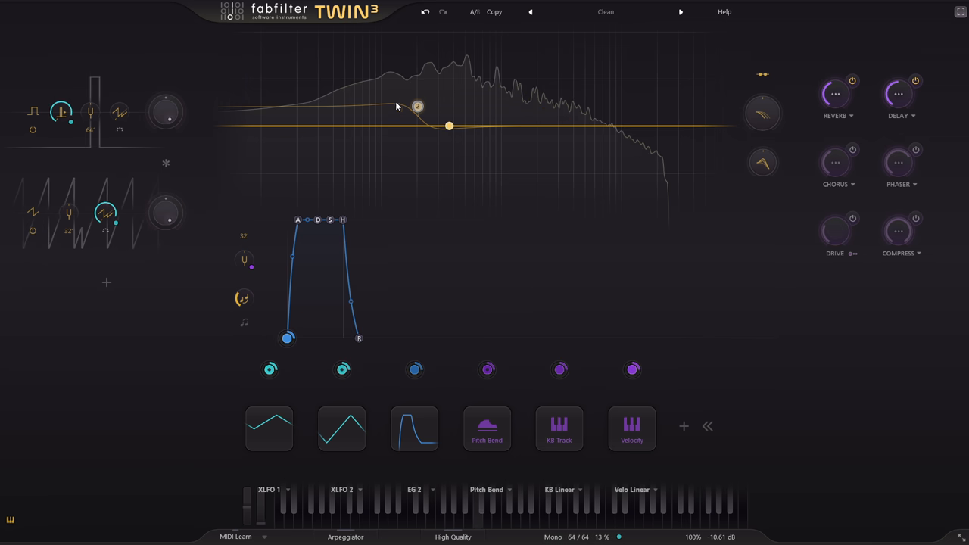
pyautogui.moveTo(418, 106)
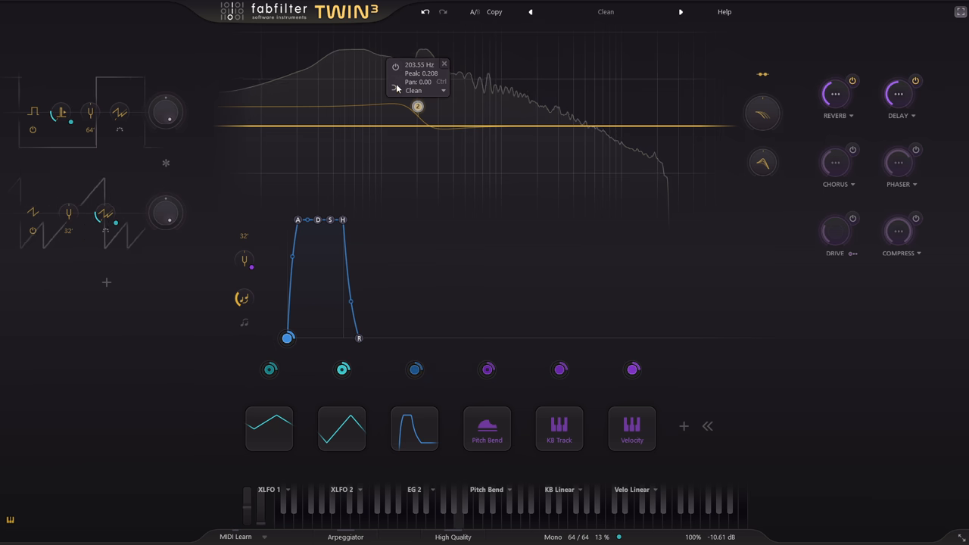
# Enable filter 2 in Hard style with EG 2 modulating its Peak
pyautogui.click(394, 66)
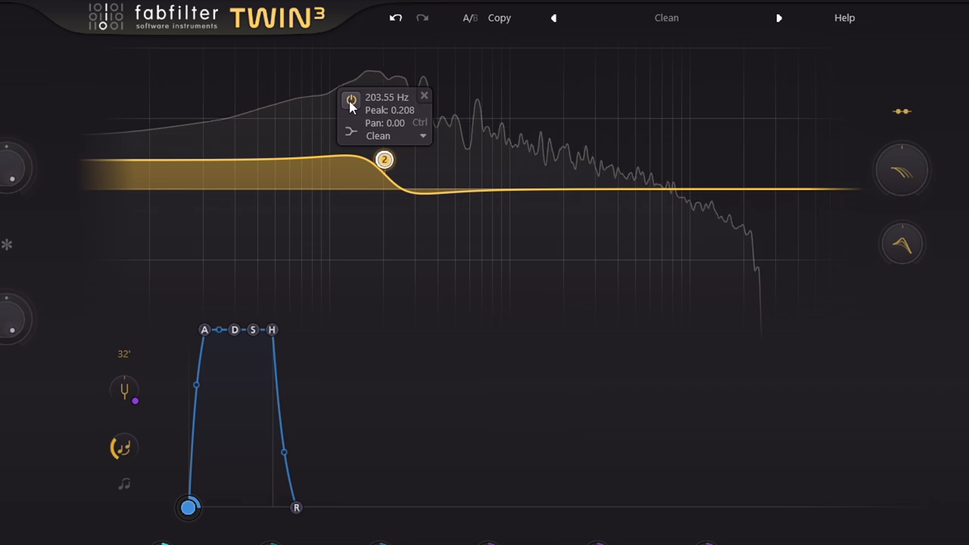
pyautogui.click(397, 135)
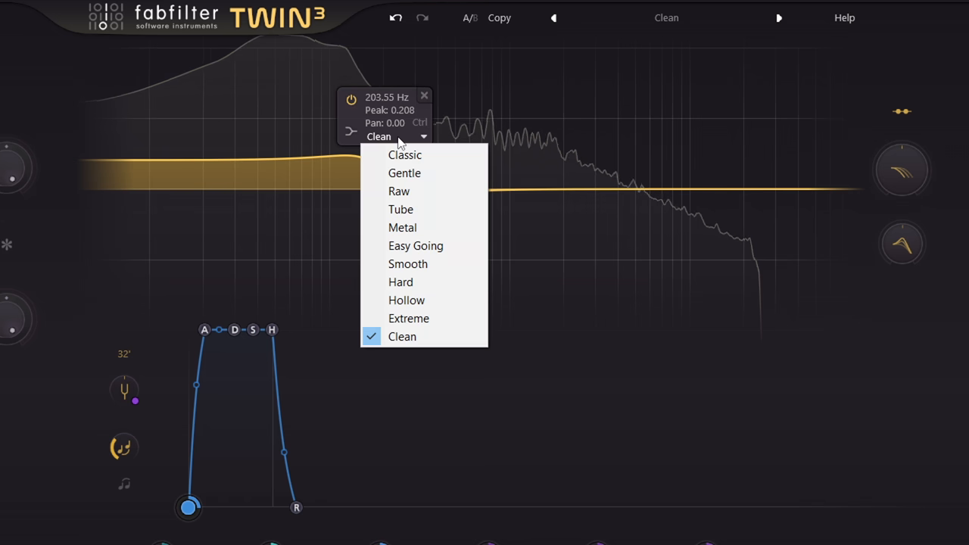
pyautogui.click(454, 282)
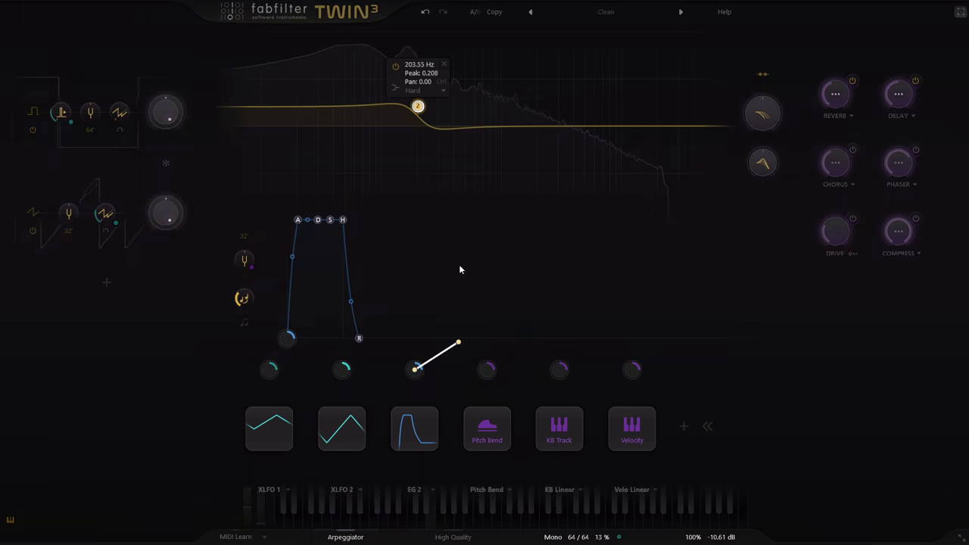
pyautogui.moveTo(415, 370); pyautogui.dragTo(418, 106)
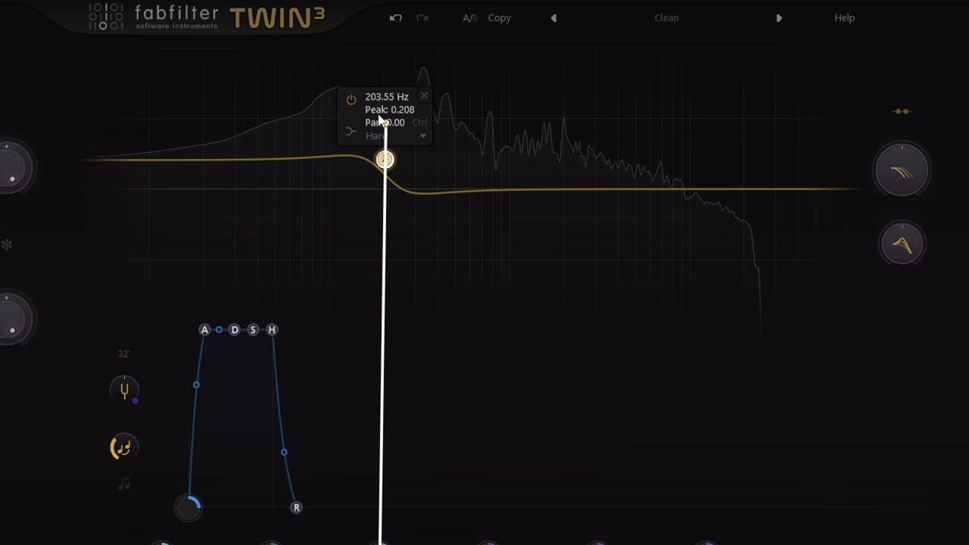
pyautogui.moveTo(385, 160); pyautogui.dragTo(398, 112)
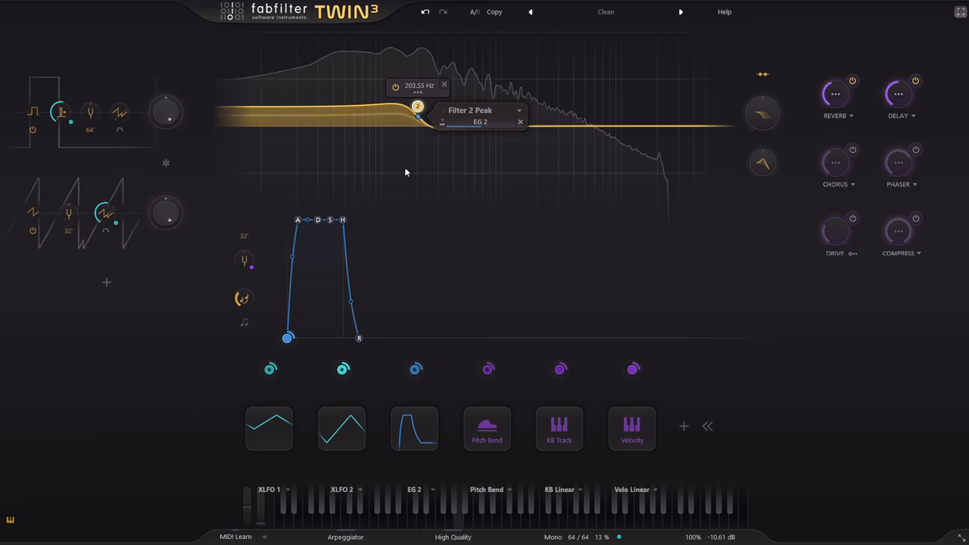
# Expand the EG 2 envelope editor and look over its trigger source options
pyautogui.click(418, 429)
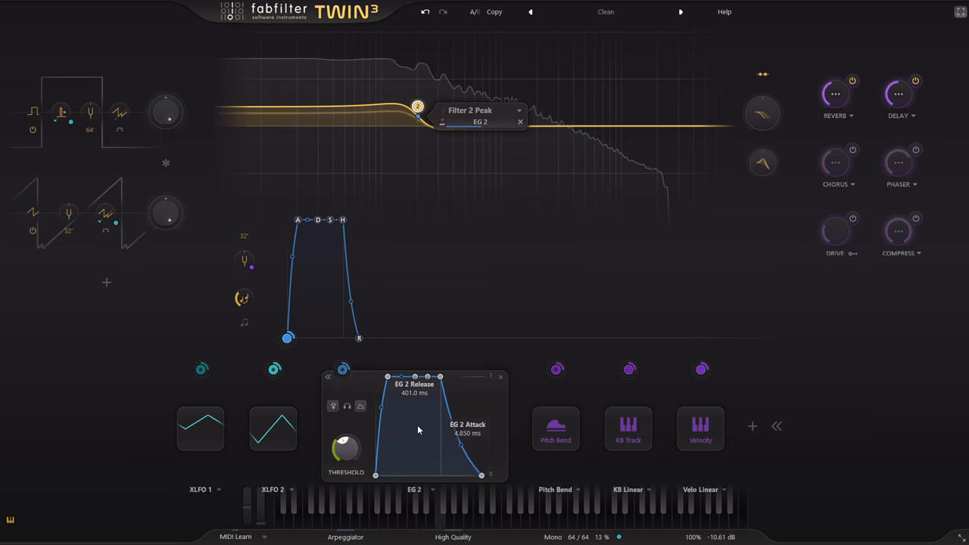
pyautogui.click(253, 338)
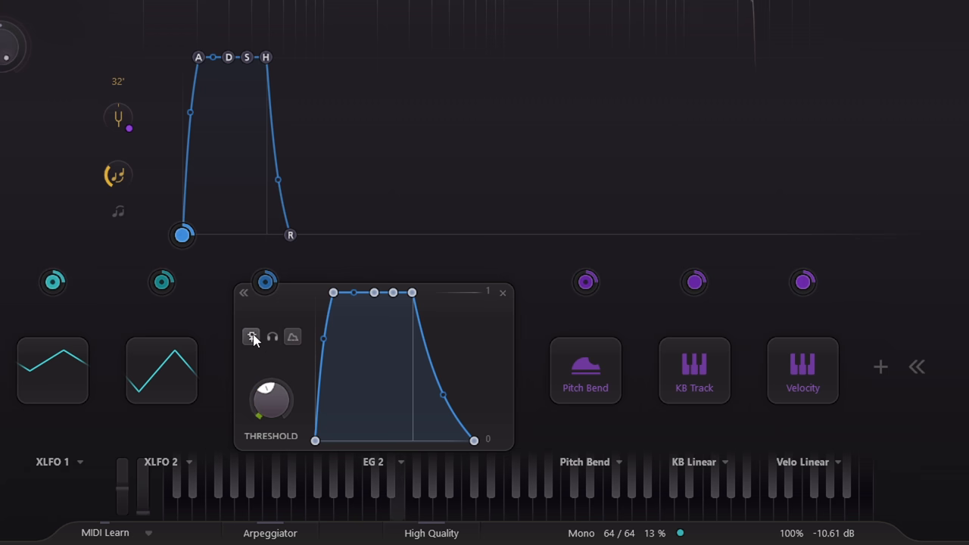
pyautogui.click(253, 338)
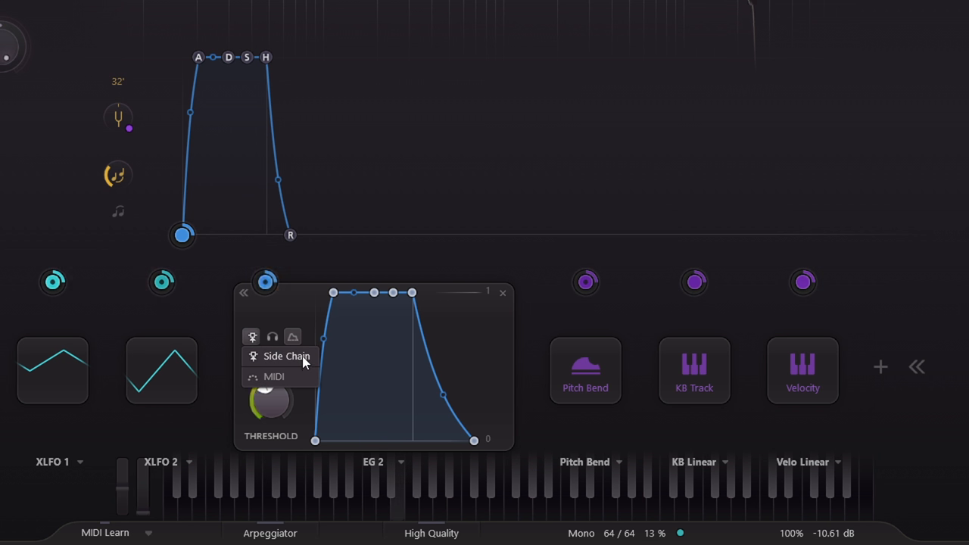
pyautogui.click(325, 246)
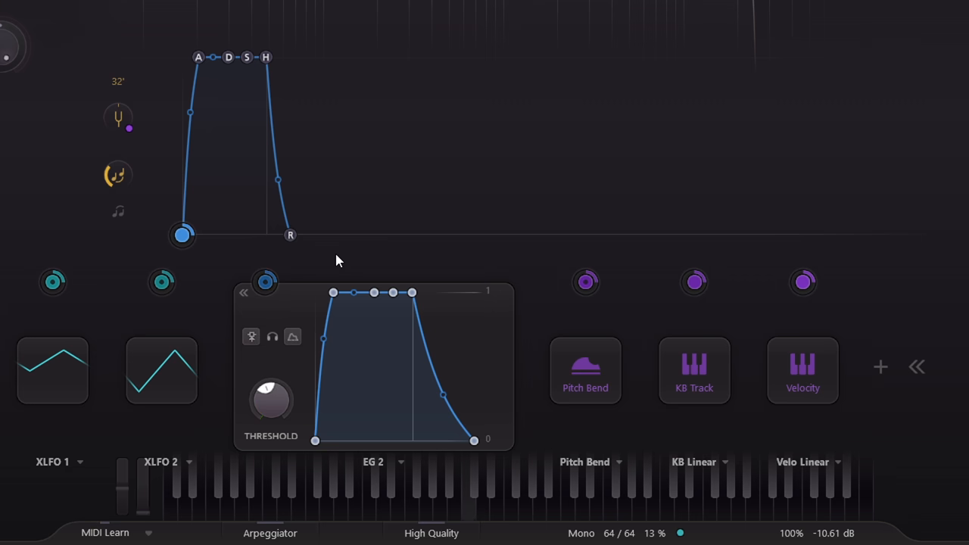
# Collapse EG 2, expand XLFO 1 and raise its frequency to speed it up
pyautogui.click(547, 333)
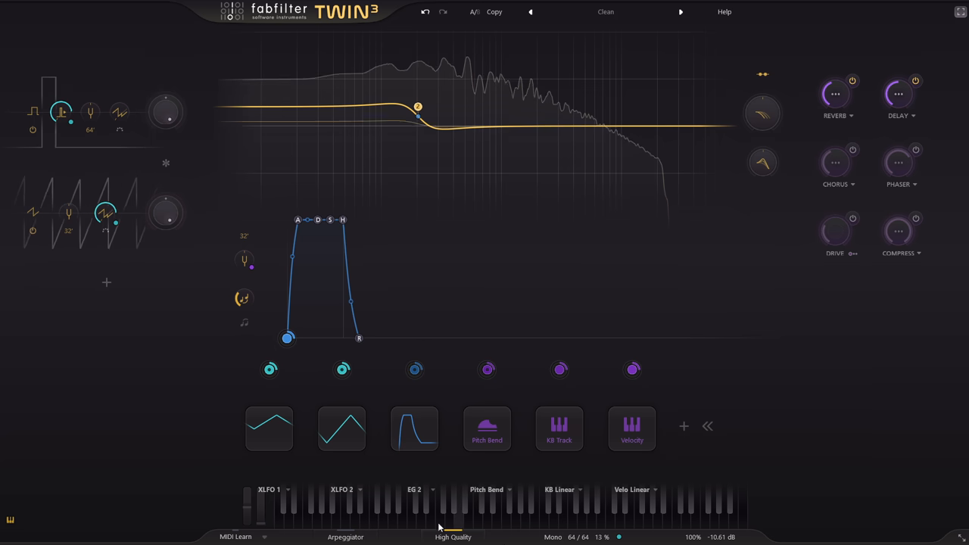
pyautogui.click(279, 435)
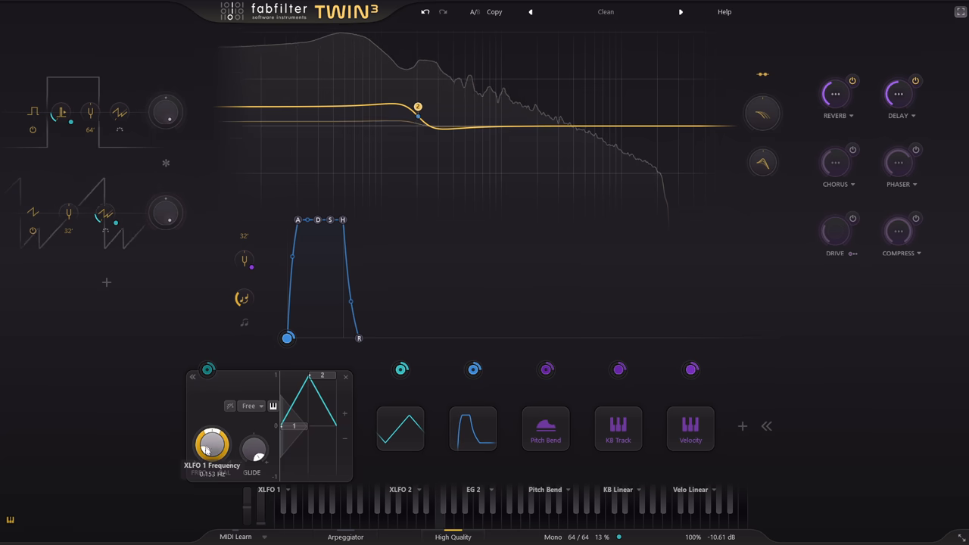
pyautogui.moveTo(214, 435); pyautogui.dragTo(211, 379)
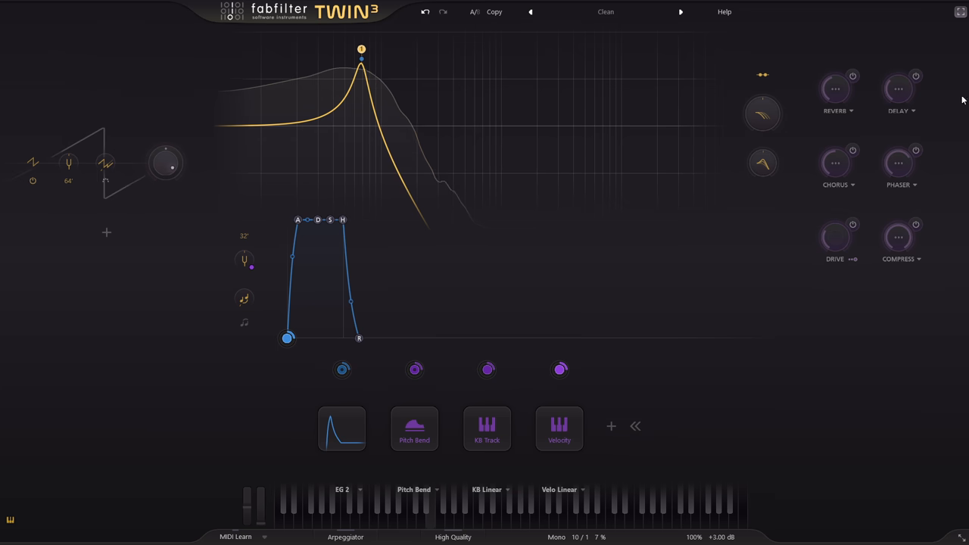
# Switch on the delay effect and slightly reduce its amount
pyautogui.click(916, 76)
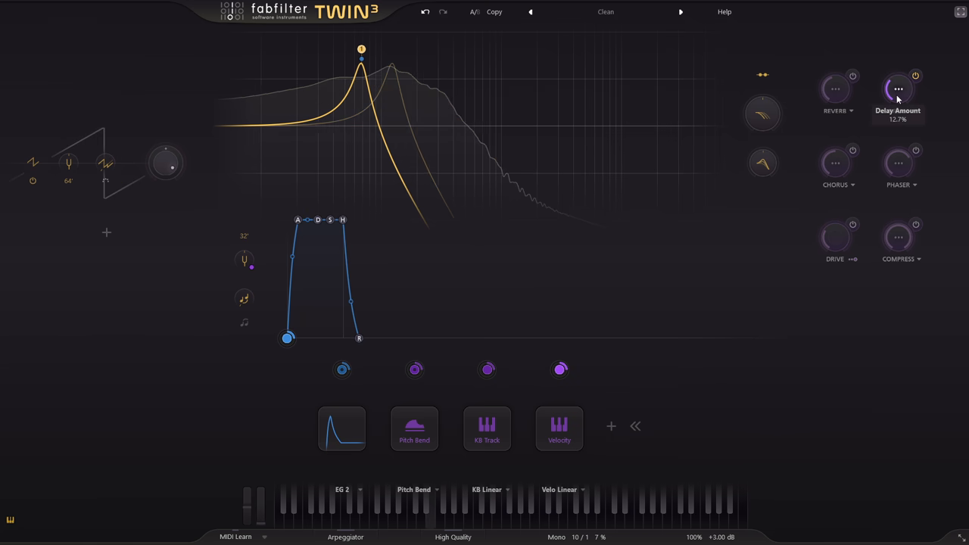
pyautogui.moveTo(899, 106); pyautogui.dragTo(899, 106)
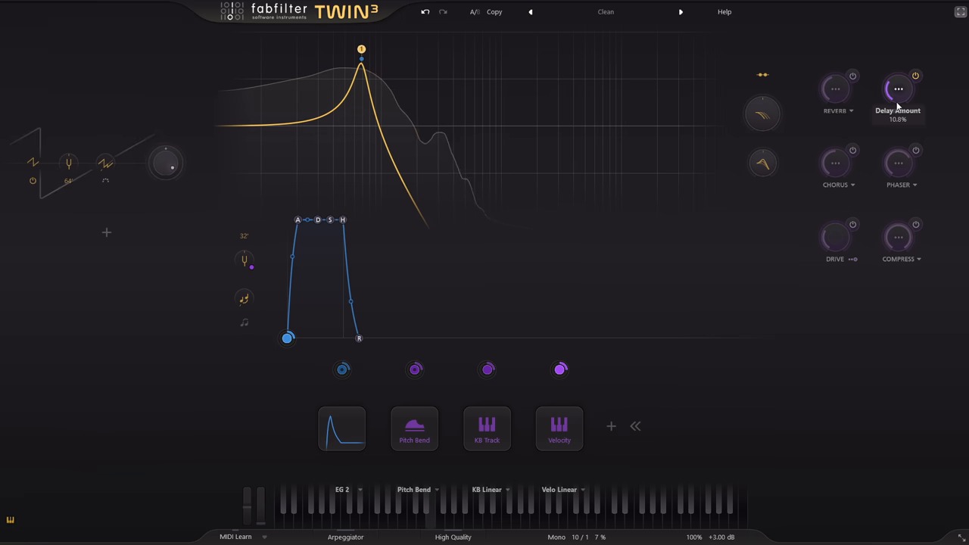
pyautogui.moveTo(362, 53)
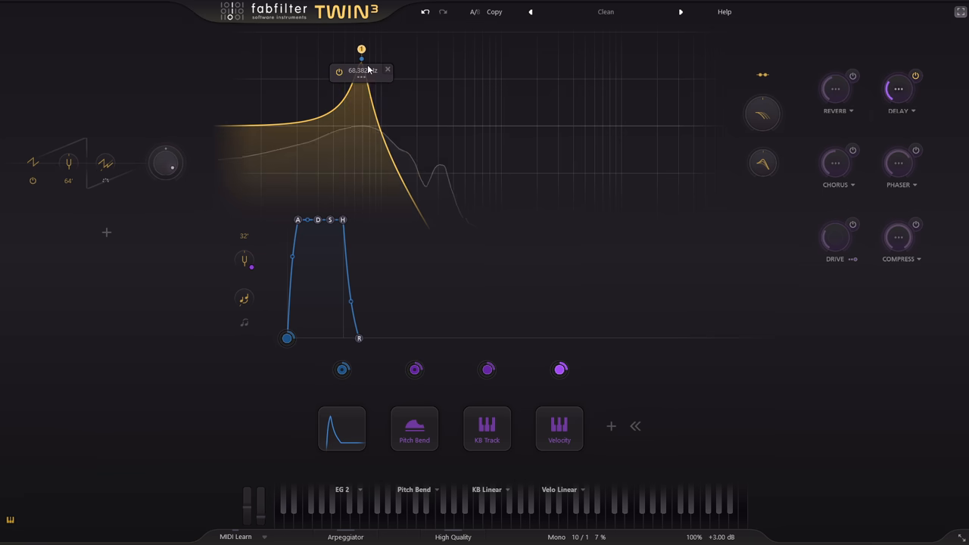
# Try the Tube style on filter 1, then set it to Extreme
pyautogui.click(374, 97)
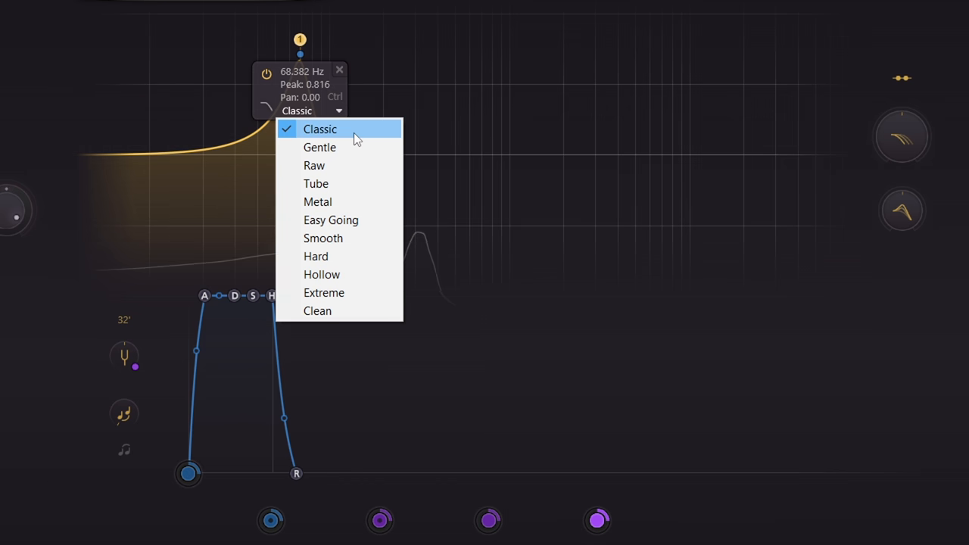
pyautogui.click(352, 183)
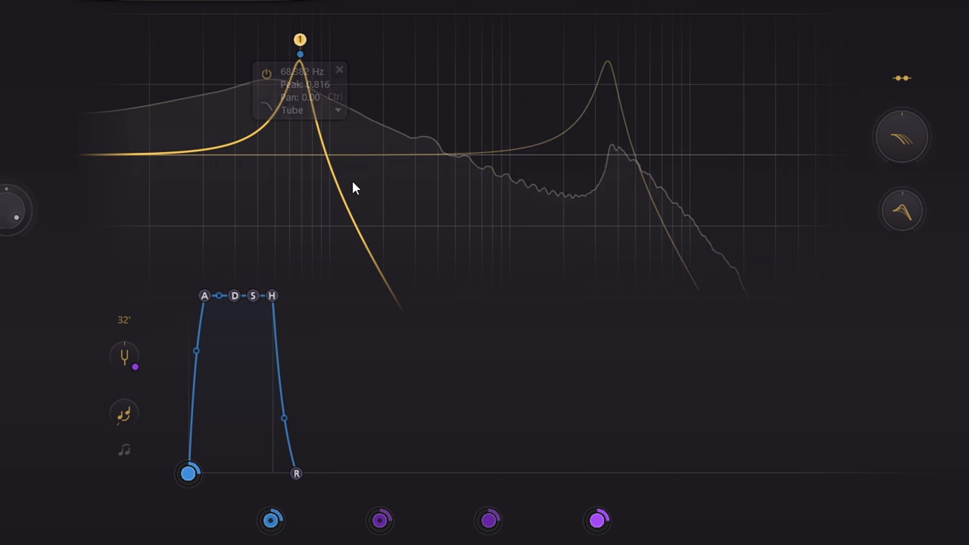
pyautogui.click(299, 53)
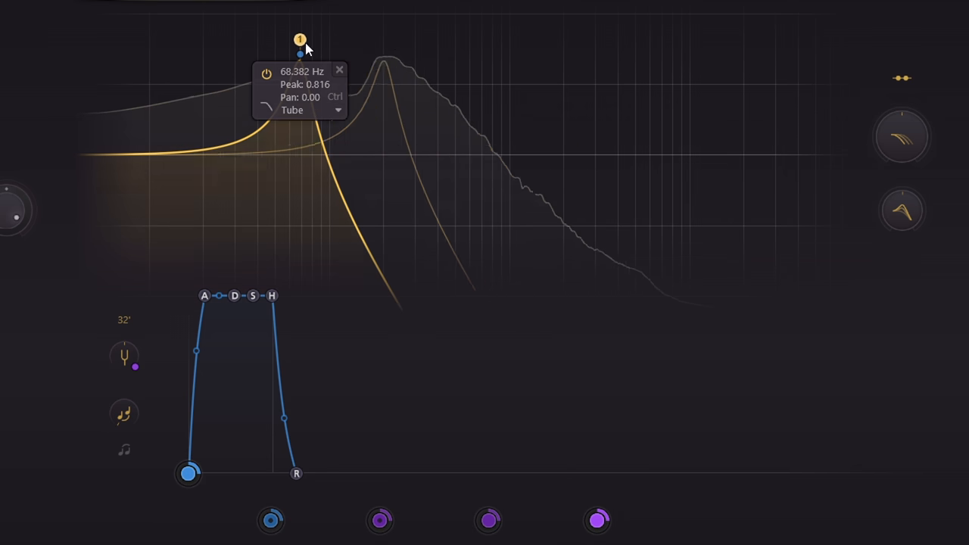
pyautogui.click(313, 110)
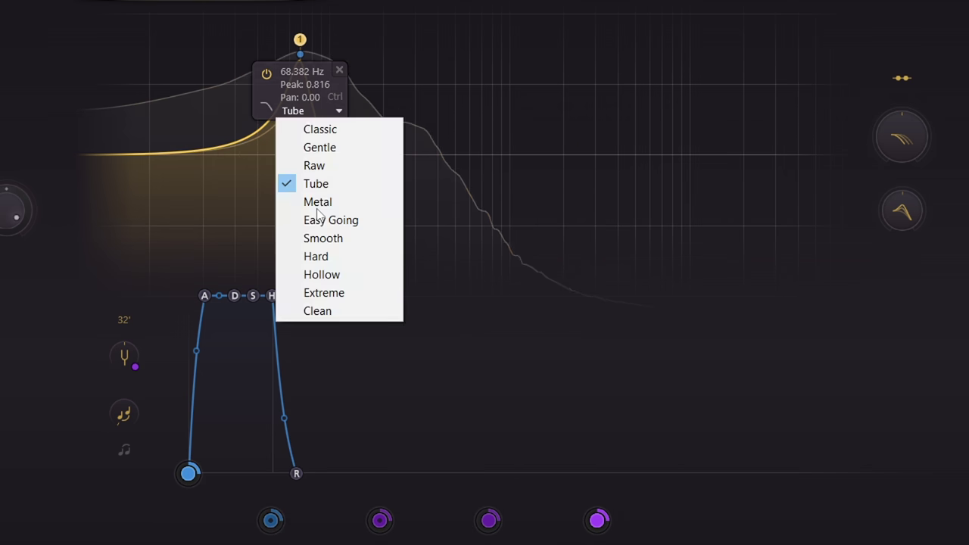
pyautogui.click(339, 297)
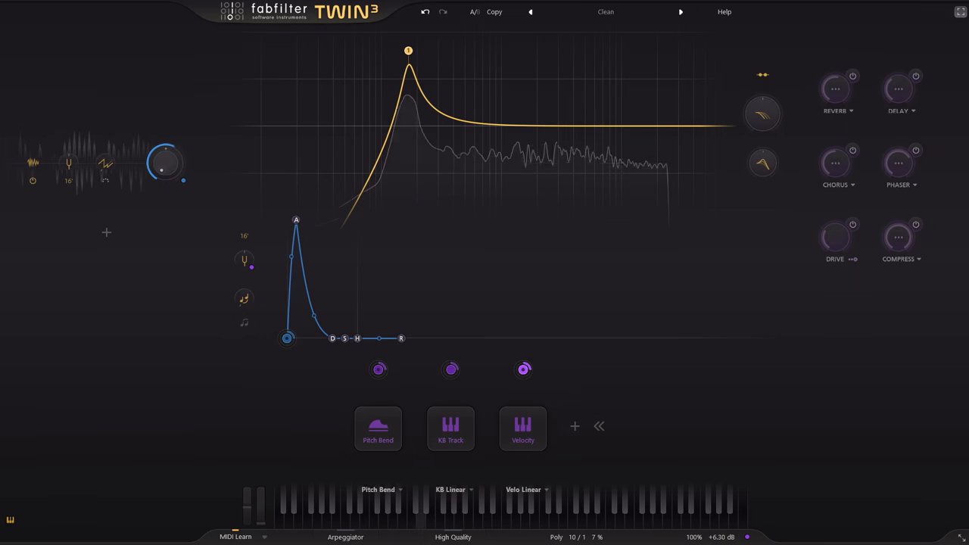
# Audition Classic and Tube on filter 1 with a small peak offset, then settle on the Hollow style
pyautogui.moveTo(408, 51)
pyautogui.moveTo(410, 79)
pyautogui.click(422, 94)
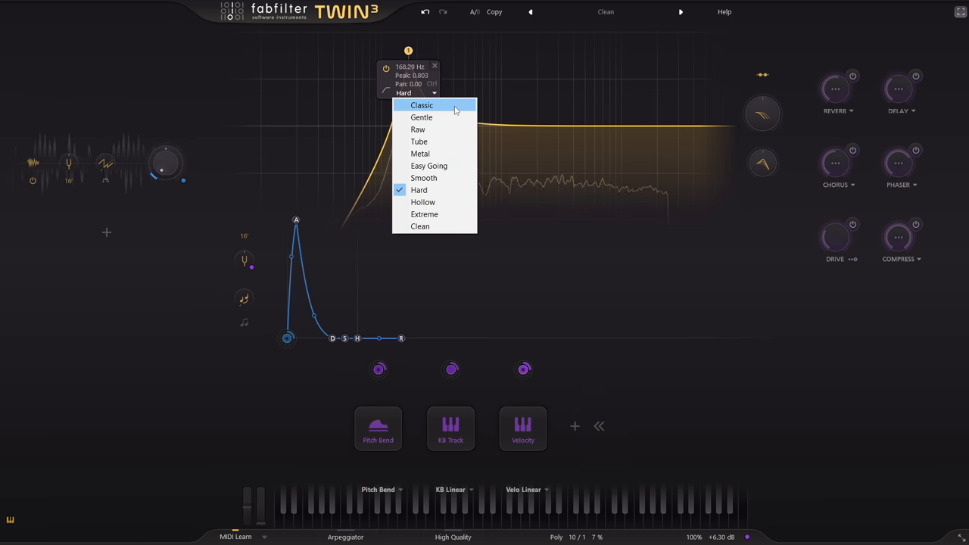
pyautogui.click(455, 110)
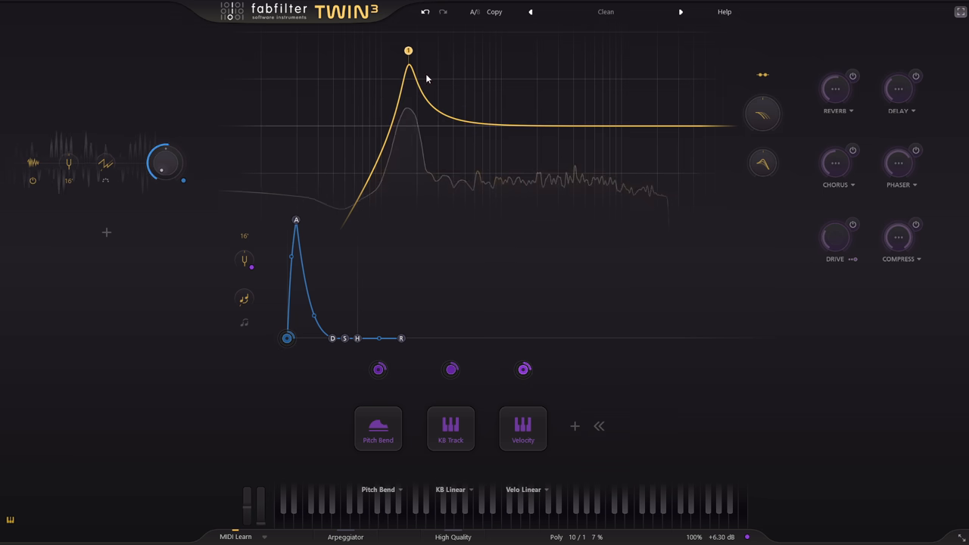
pyautogui.moveTo(409, 51)
pyautogui.click(424, 93)
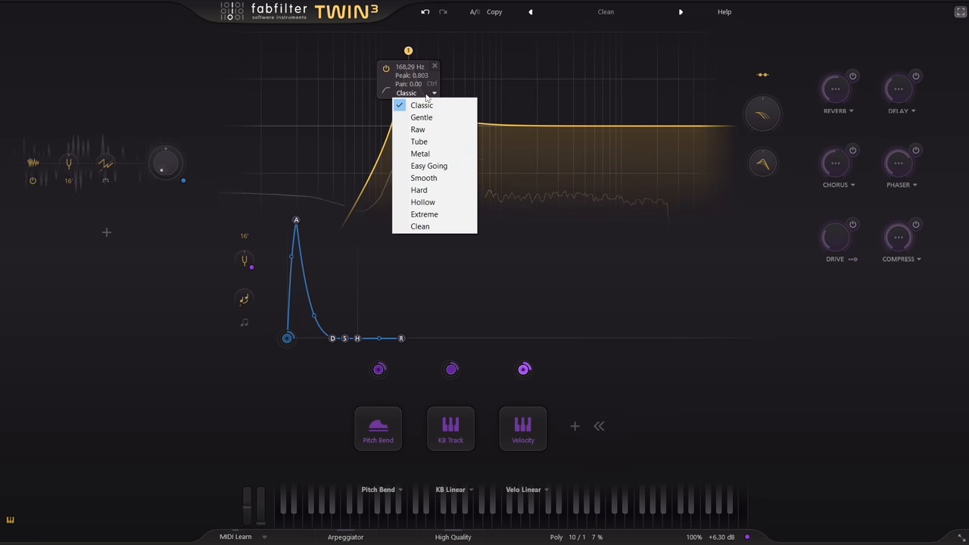
pyautogui.click(444, 143)
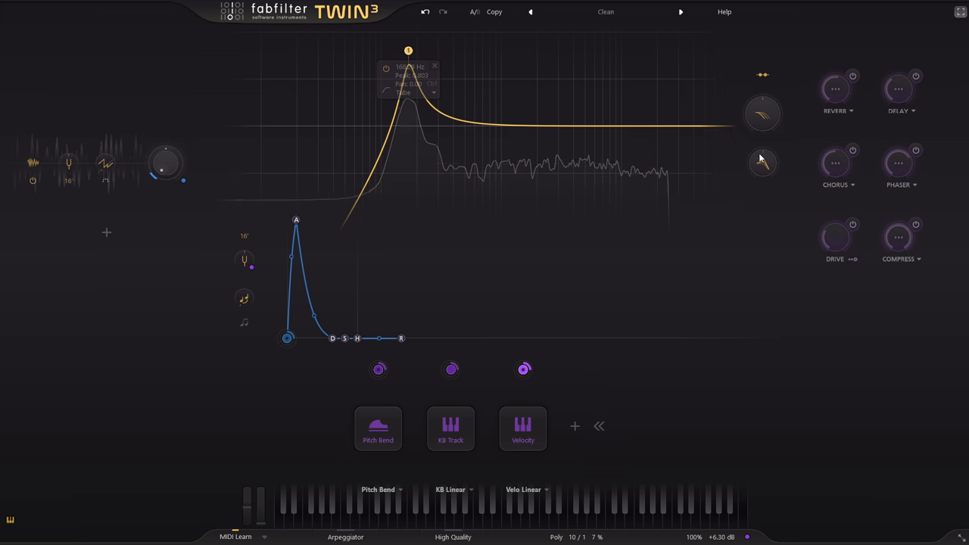
pyautogui.moveTo(762, 162); pyautogui.dragTo(762, 156)
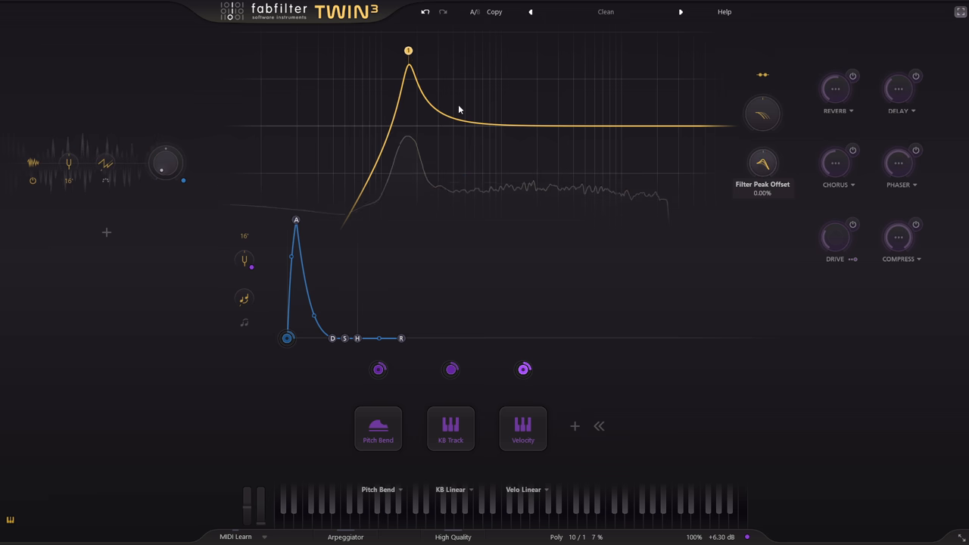
pyautogui.moveTo(408, 51)
pyautogui.click(416, 93)
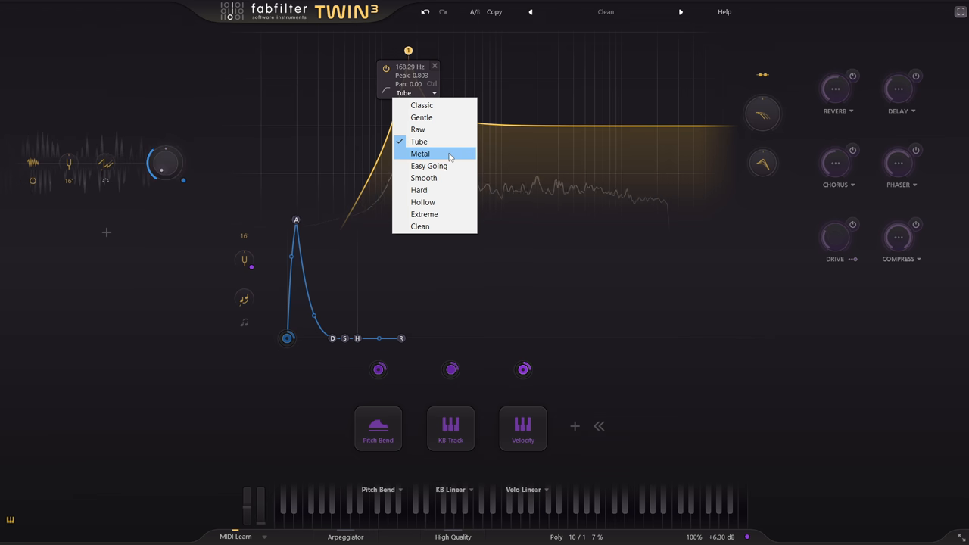
pyautogui.click(445, 203)
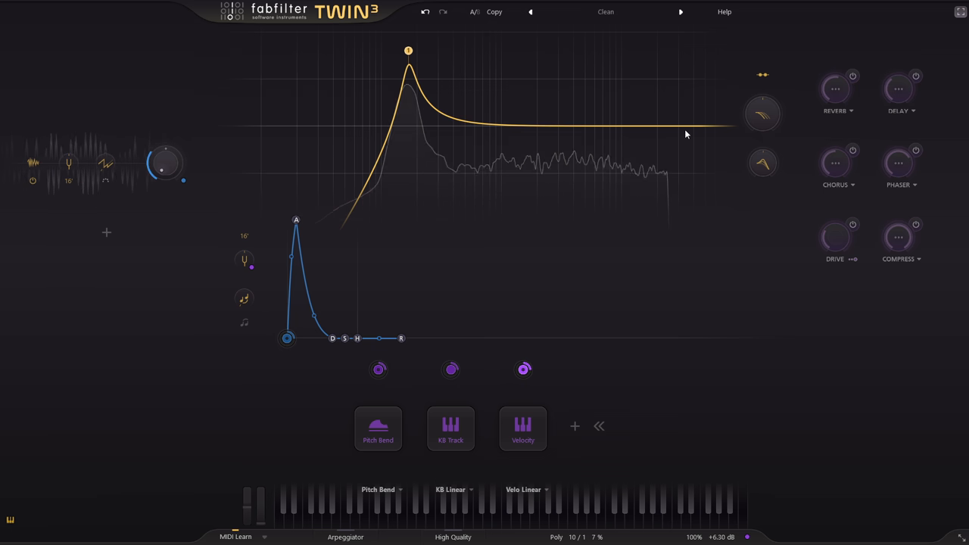
# Move filter 2's cutoff down to around 9-10 kHz and raise its resonance peak
pyautogui.moveTo(712, 126)
pyautogui.moveTo(712, 126); pyautogui.dragTo(636, 127)
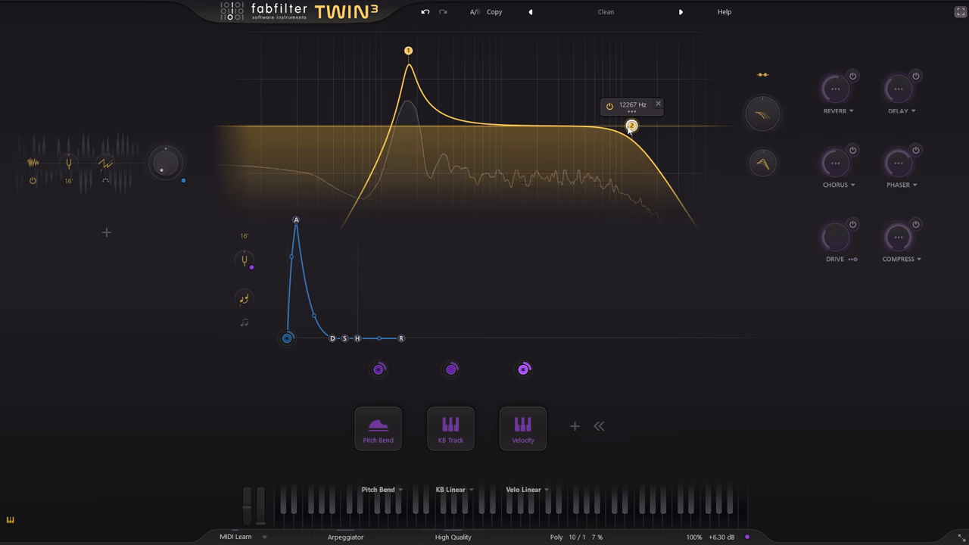
pyautogui.moveTo(636, 127)
pyautogui.mouseDown()
pyautogui.moveTo(620, 127)
pyautogui.moveTo(623, 93)
pyautogui.mouseUp()
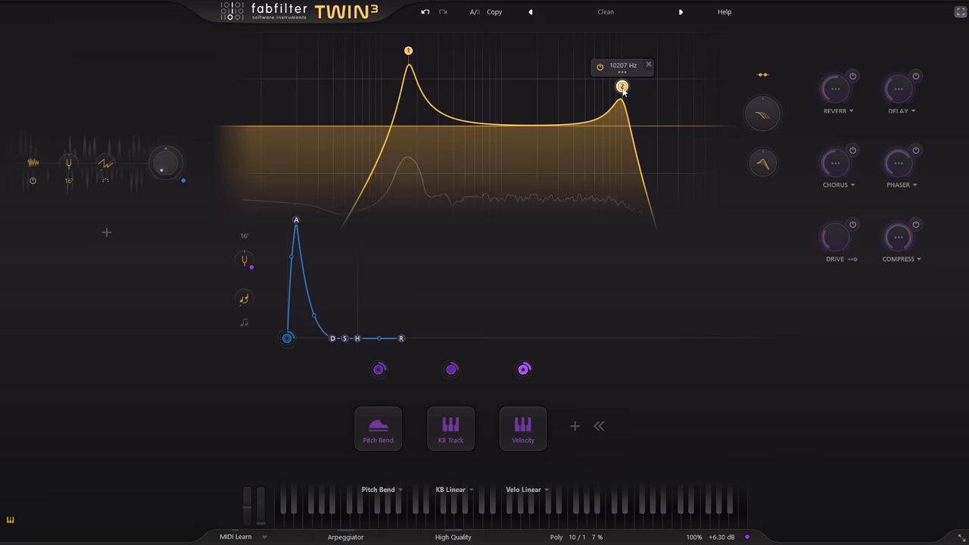
pyautogui.moveTo(622, 93); pyautogui.dragTo(624, 75)
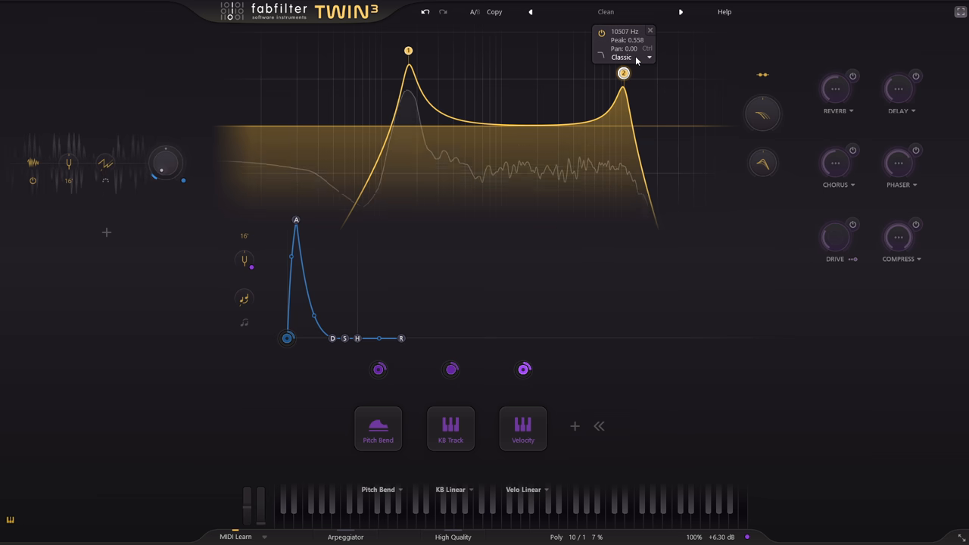
# Switch filter 2 to the Hard style and nudge its cutoff to about 10.6 kHz
pyautogui.click(637, 59)
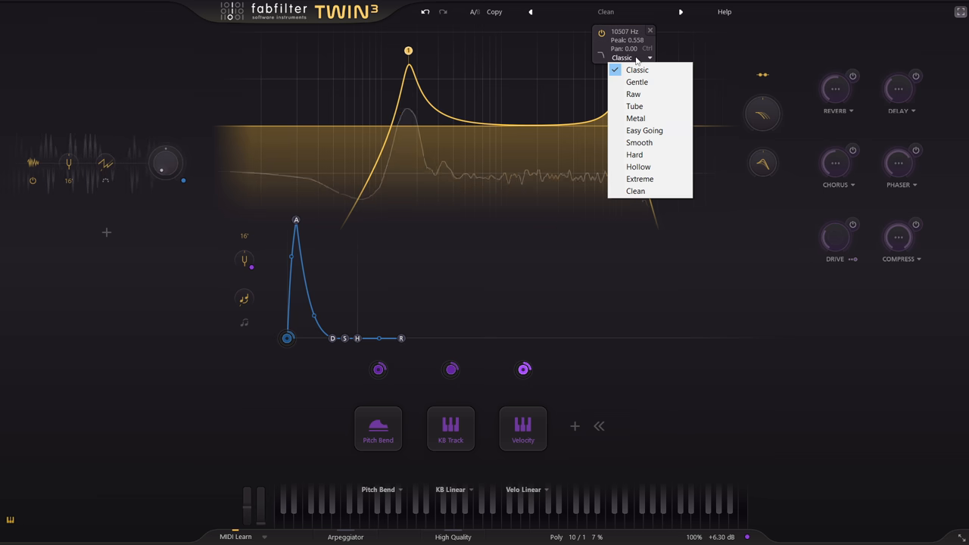
pyautogui.click(663, 156)
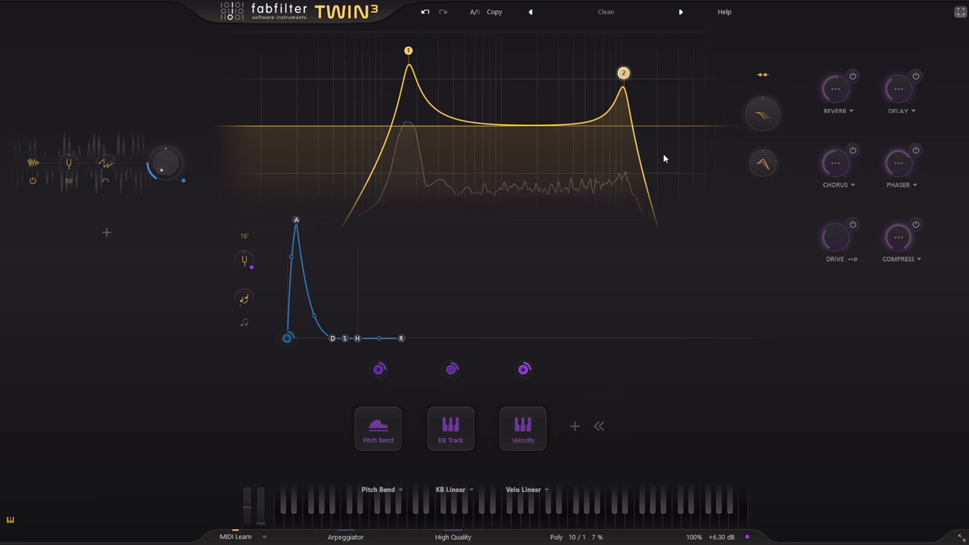
pyautogui.moveTo(624, 73)
pyautogui.moveTo(626, 74); pyautogui.dragTo(628, 87)
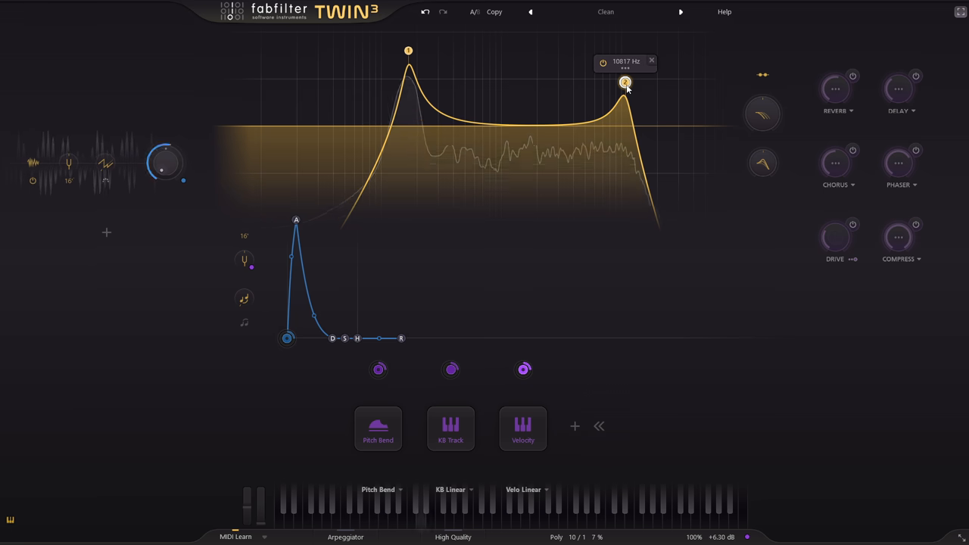
# Turn on reverb, set its time to about 1.126 s and lower the amount to roughly 20%
pyautogui.click(853, 76)
pyautogui.click(839, 90)
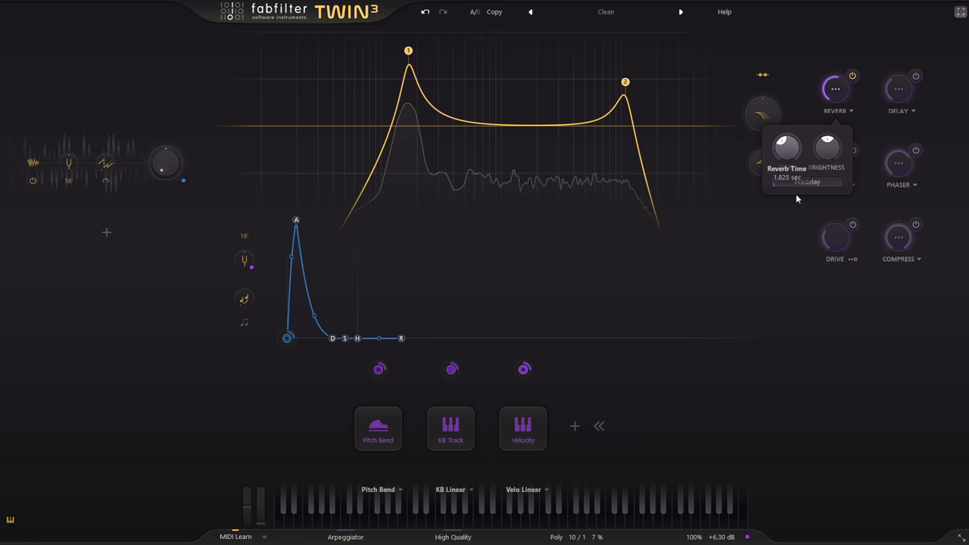
pyautogui.moveTo(797, 198); pyautogui.dragTo(799, 215)
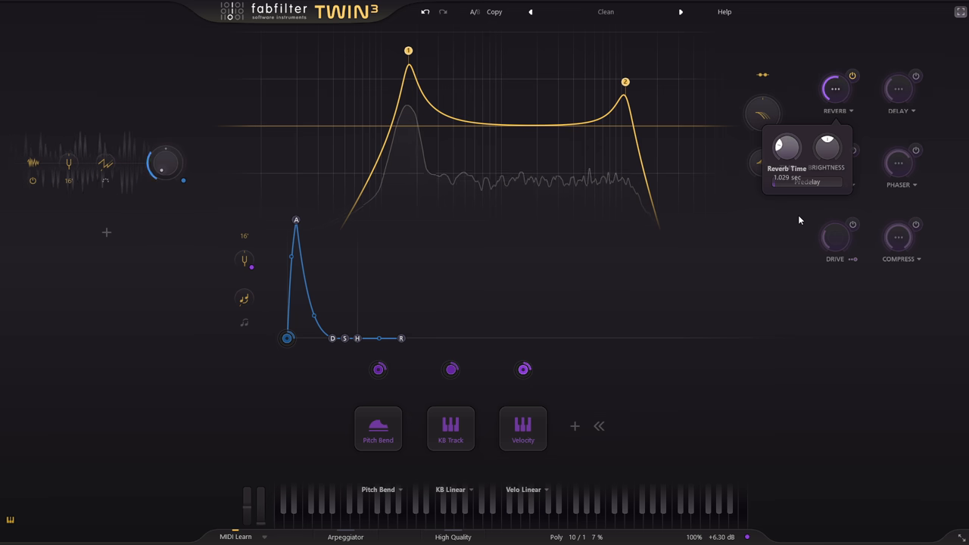
pyautogui.moveTo(798, 215); pyautogui.dragTo(796, 207)
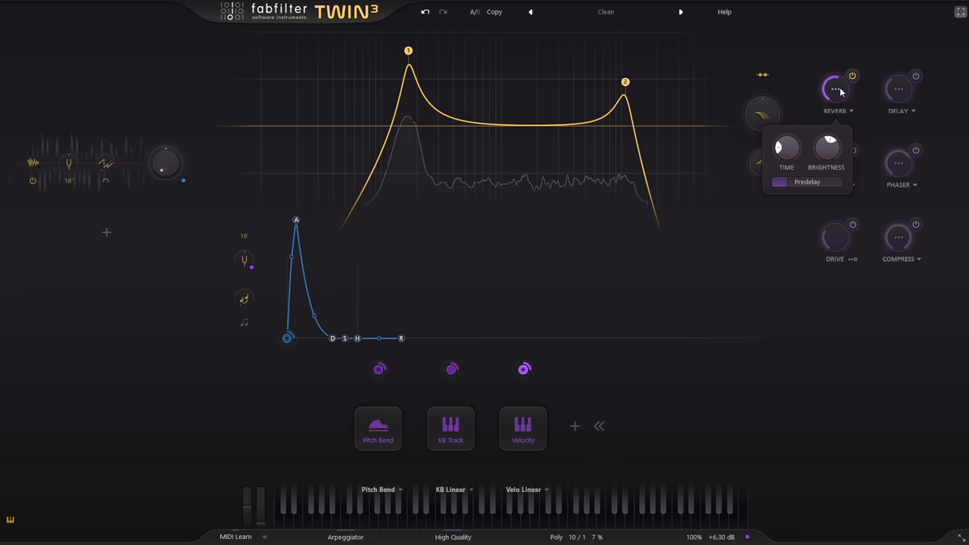
pyautogui.moveTo(839, 106); pyautogui.dragTo(840, 126)
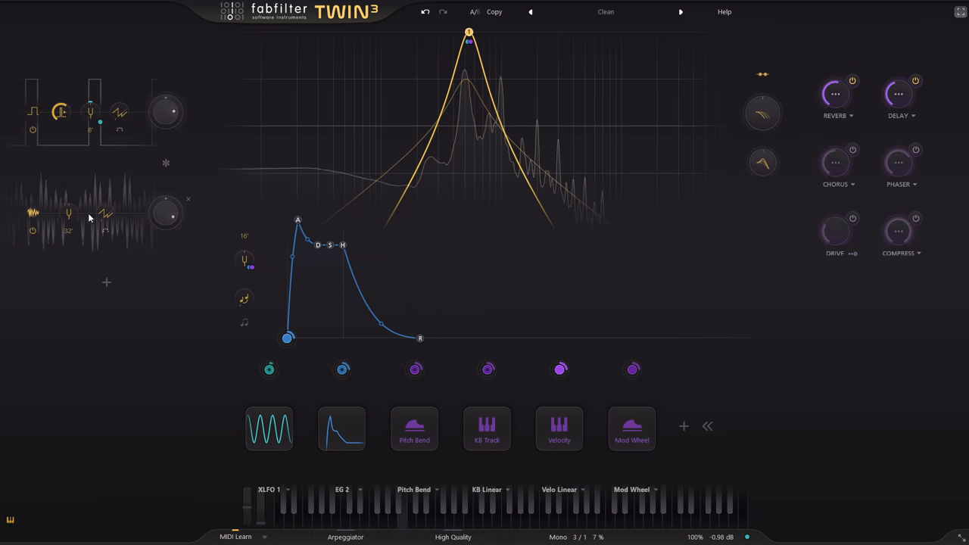
pyautogui.moveTo(469, 35)
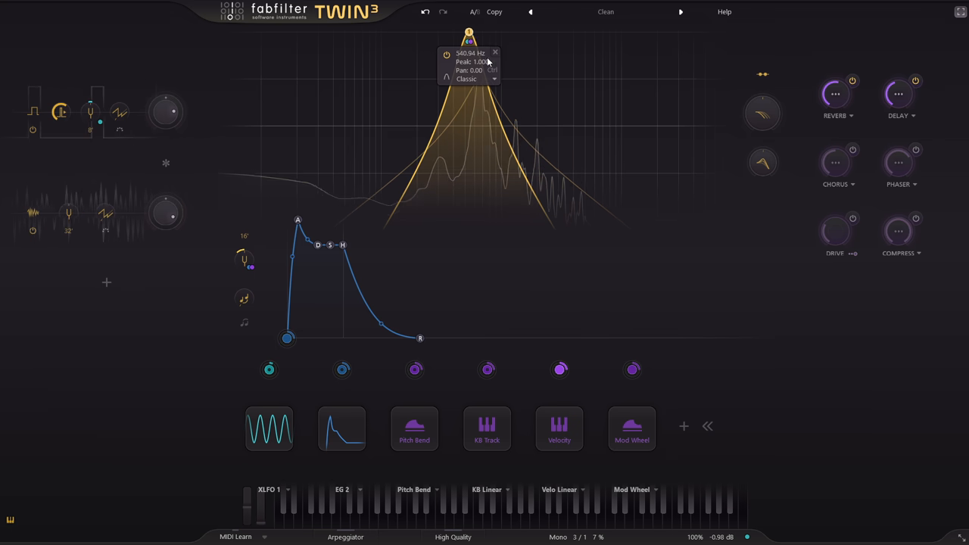
# Try the Raw, Metal and Hard styles on filter 1, then settle on Hollow
pyautogui.click(474, 79)
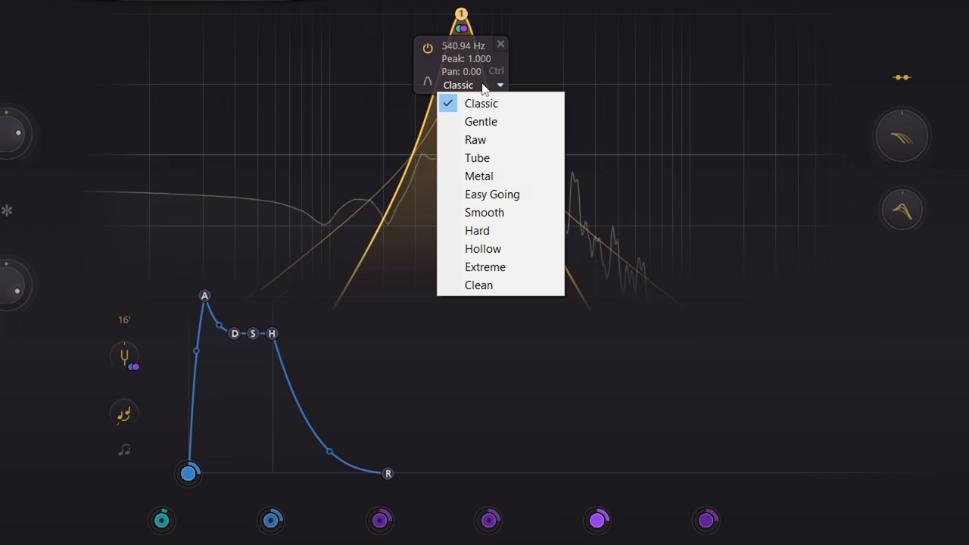
pyautogui.click(487, 136)
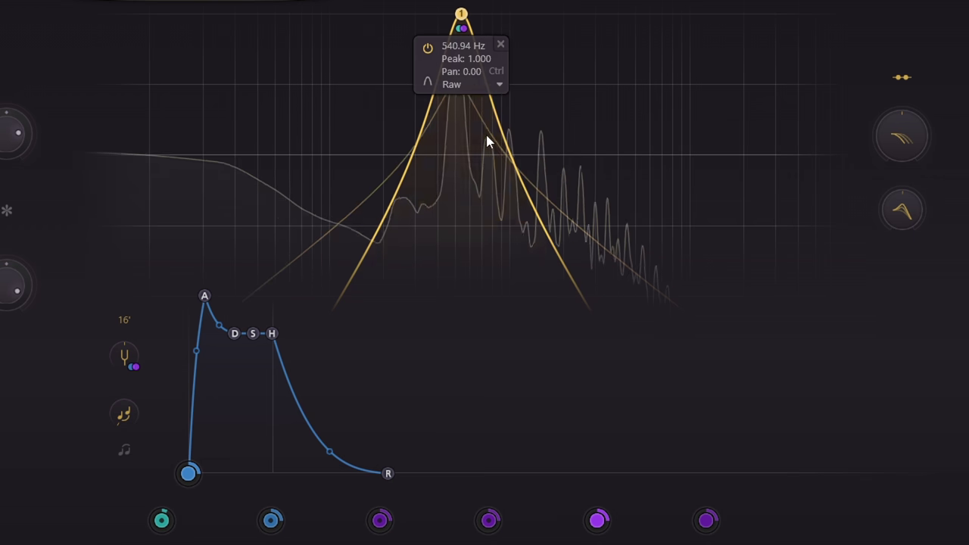
pyautogui.click(472, 83)
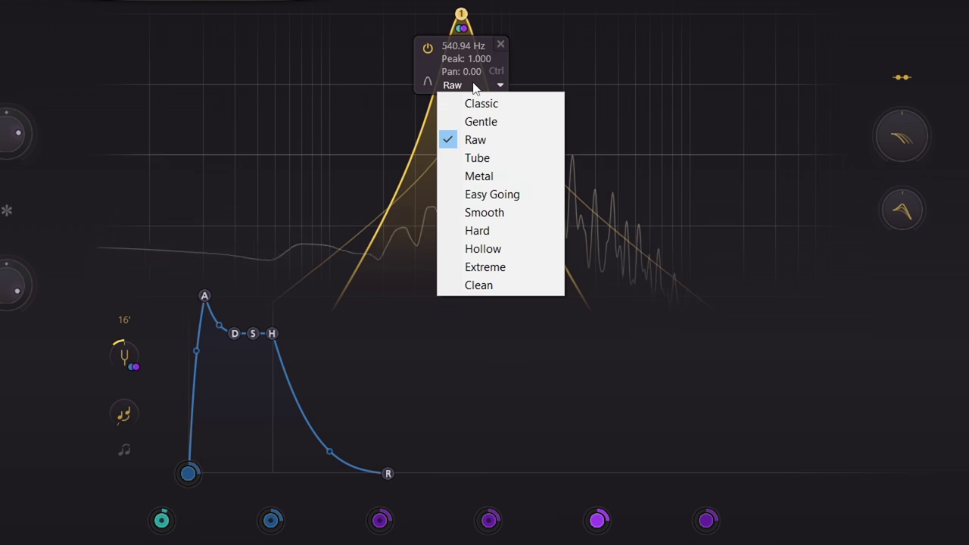
pyautogui.click(496, 175)
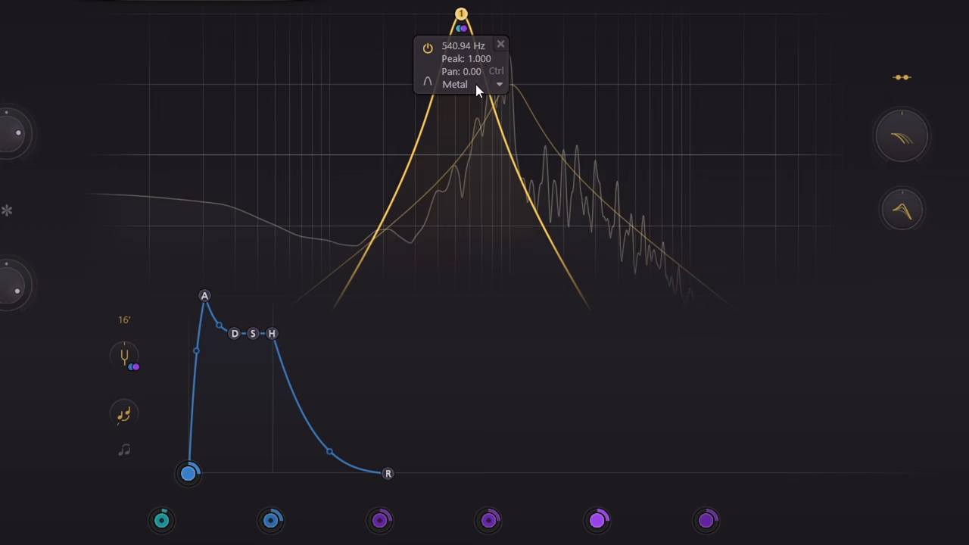
pyautogui.click(475, 83)
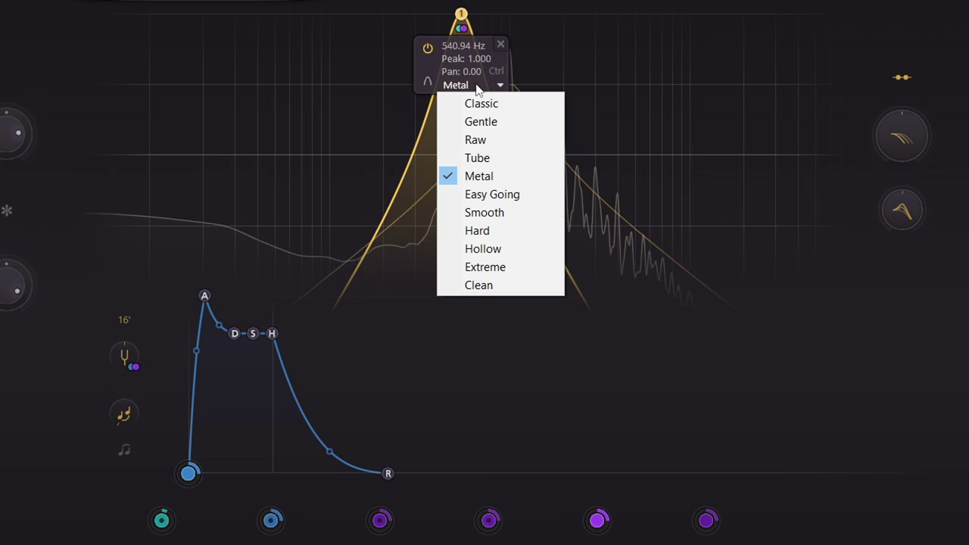
pyautogui.click(491, 228)
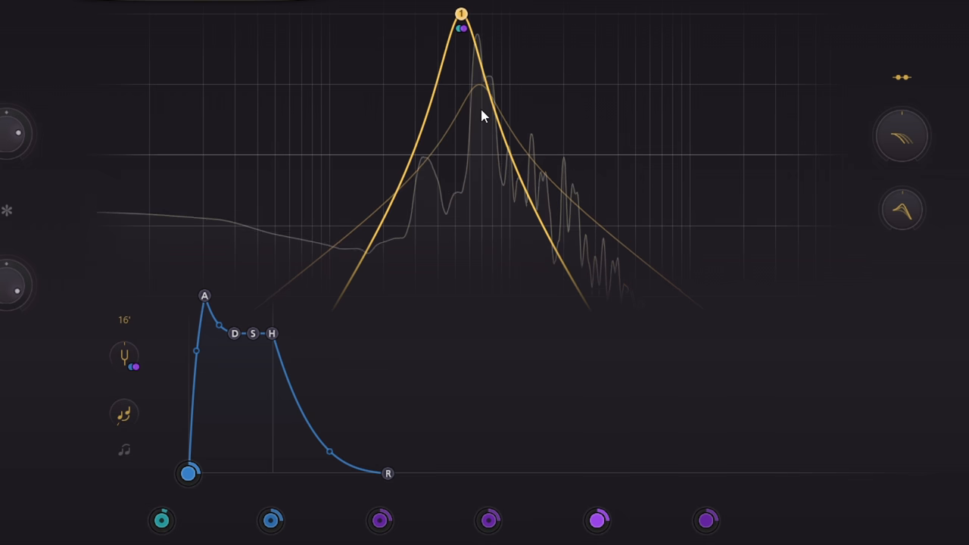
pyautogui.moveTo(461, 15)
pyautogui.click(475, 84)
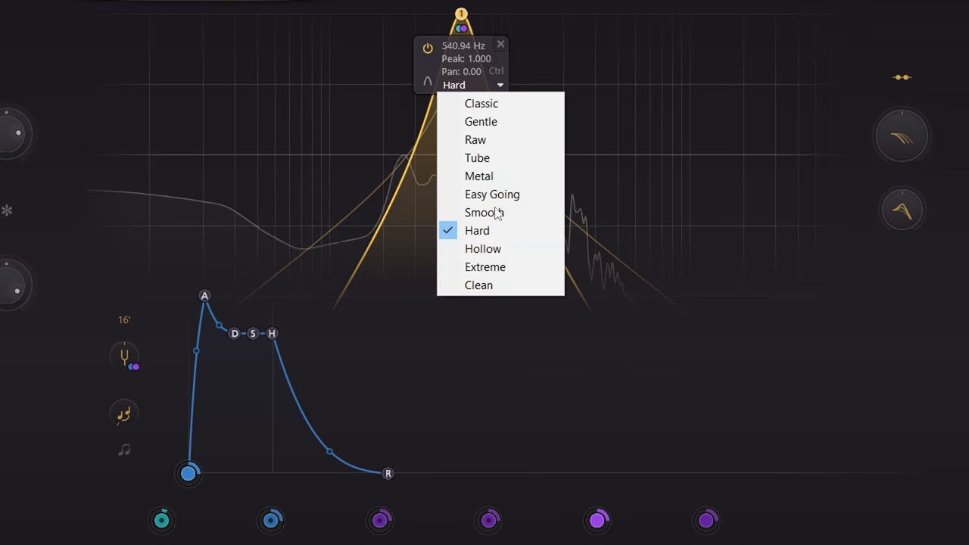
pyautogui.click(483, 249)
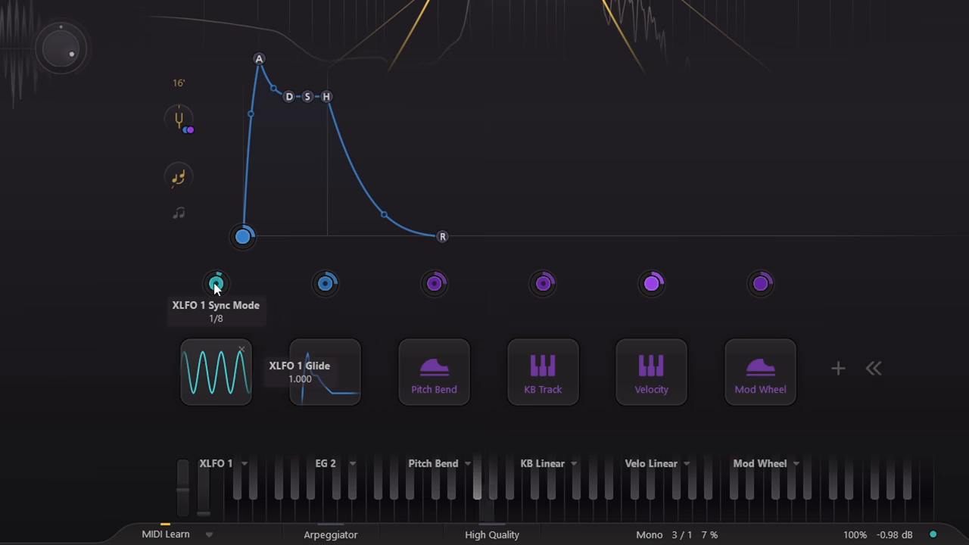
# Inspect XLFO 1's modulation targets and set its level to 0
pyautogui.click(217, 285)
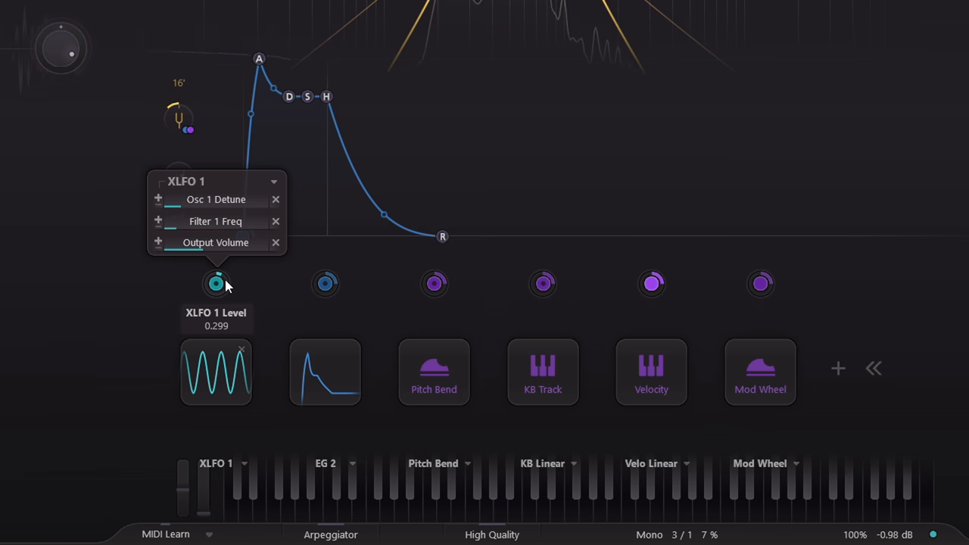
pyautogui.moveTo(226, 285)
pyautogui.mouseDown()
pyautogui.moveTo(222, 147)
pyautogui.moveTo(231, 357)
pyautogui.mouseUp()
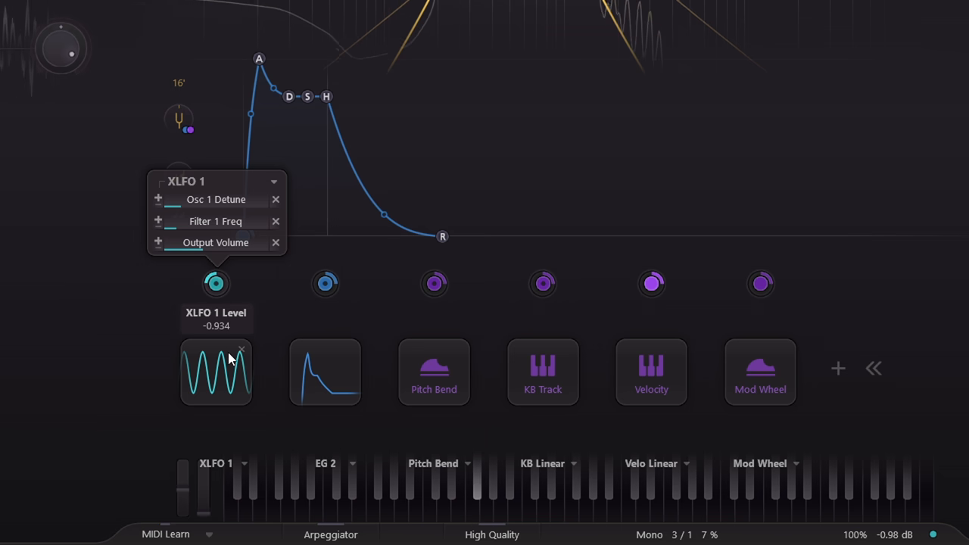
pyautogui.moveTo(231, 358); pyautogui.dragTo(221, 278)
pyautogui.doubleClick(217, 284)
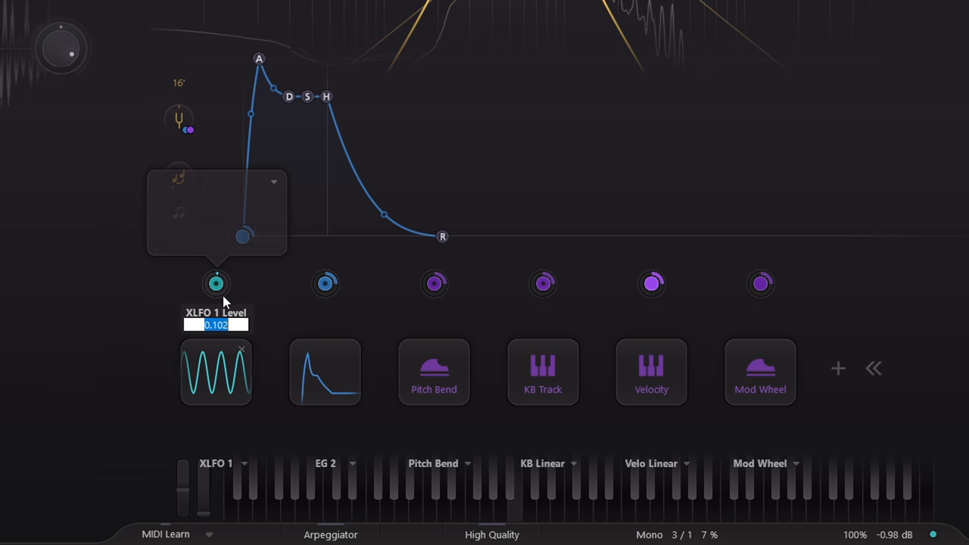
pyautogui.write('0')
pyautogui.press('Return')
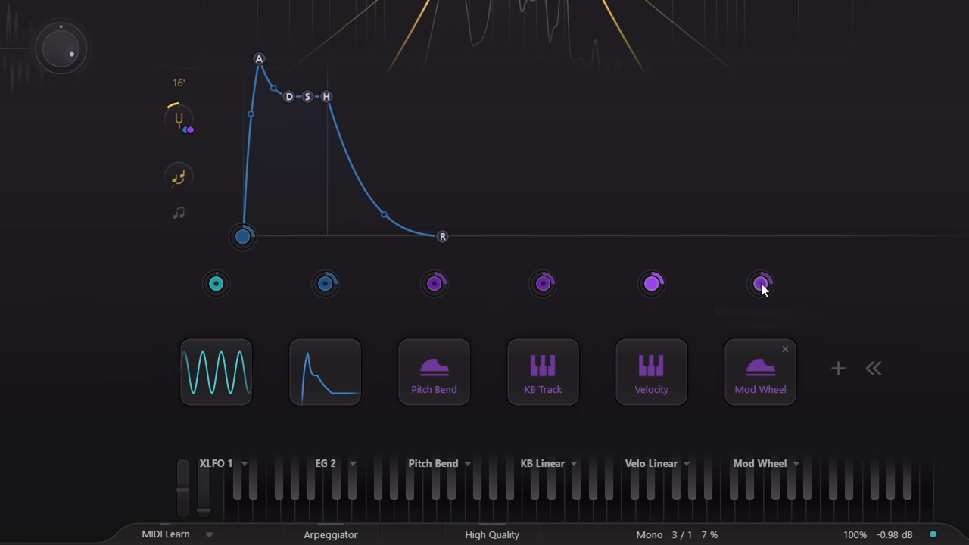
# Route the mod wheel to the XLFO 1 level and remove the stray Osc 1 Detune routing
pyautogui.moveTo(761, 284); pyautogui.dragTo(217, 285)
pyautogui.scroll(3, 319, 293)
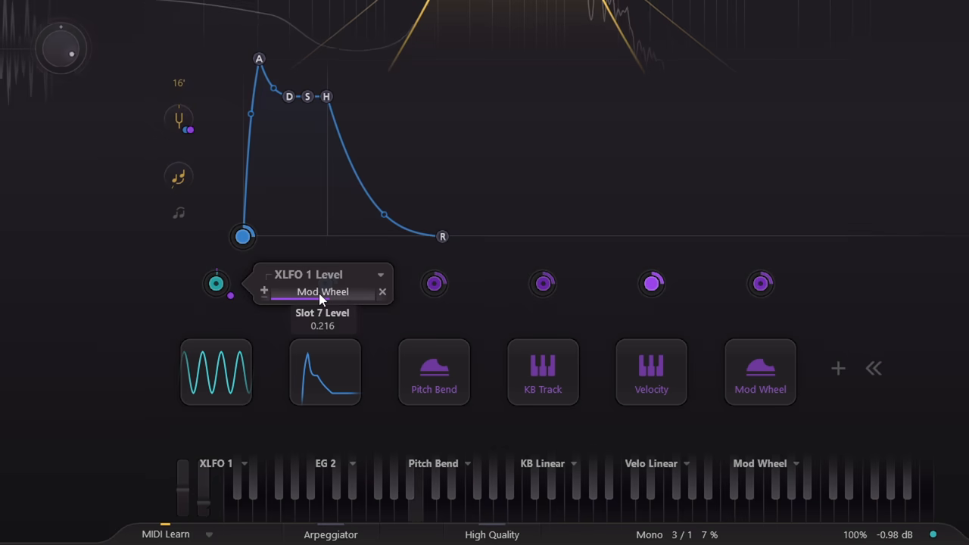
pyautogui.scroll(1, 319, 293)
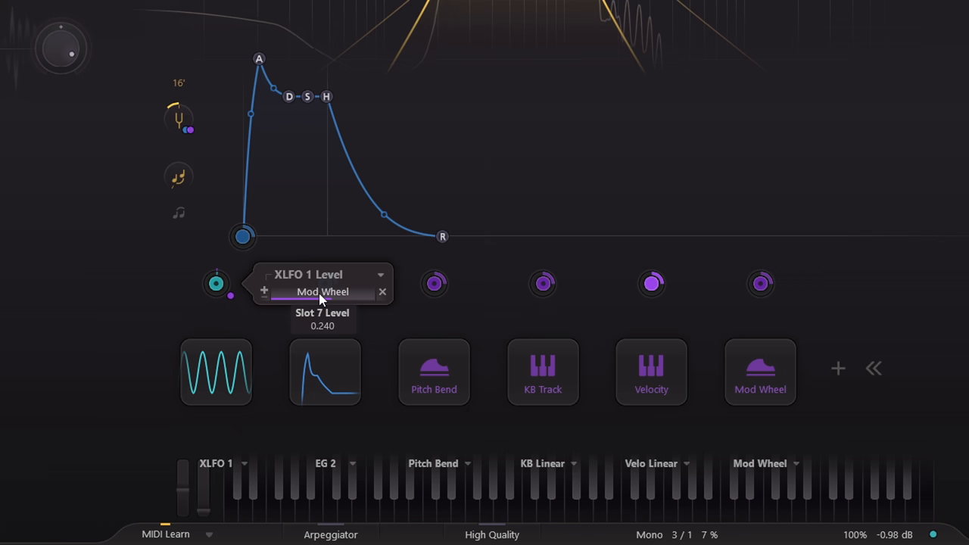
pyautogui.click(217, 284)
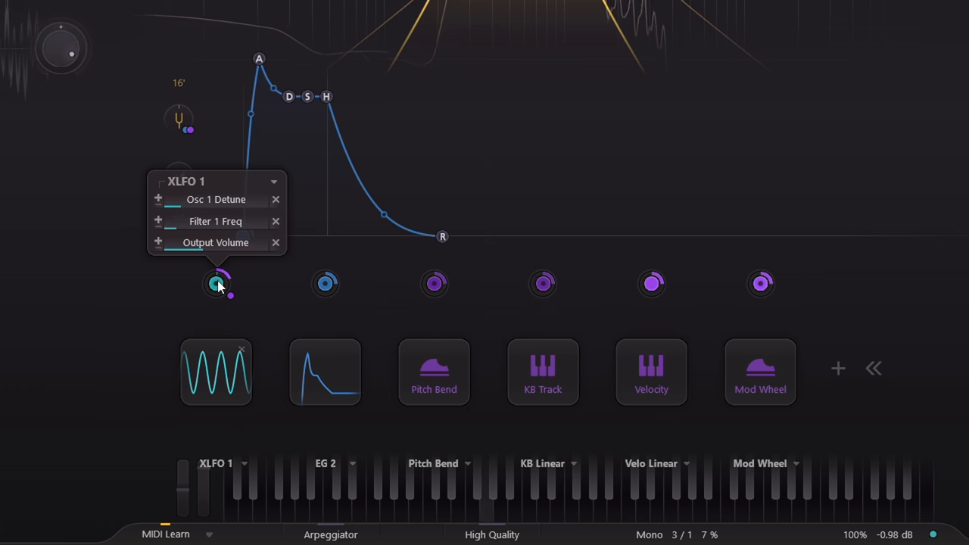
pyautogui.moveTo(761, 284); pyautogui.dragTo(229, 198)
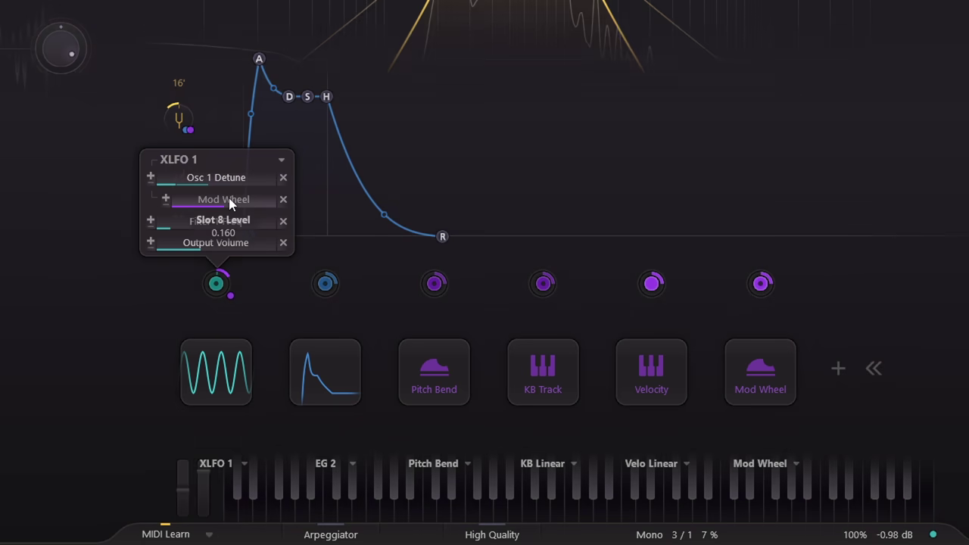
pyautogui.click(283, 199)
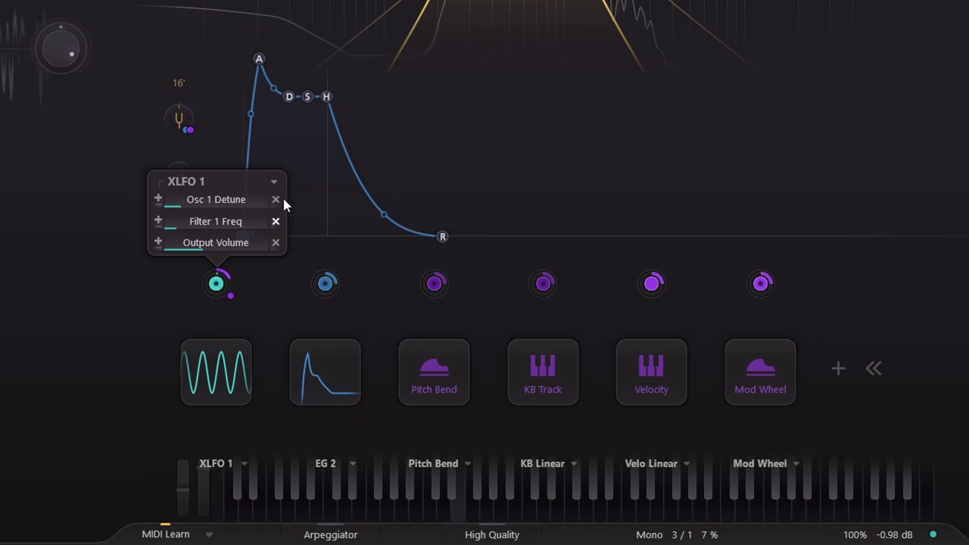
pyautogui.click(139, 340)
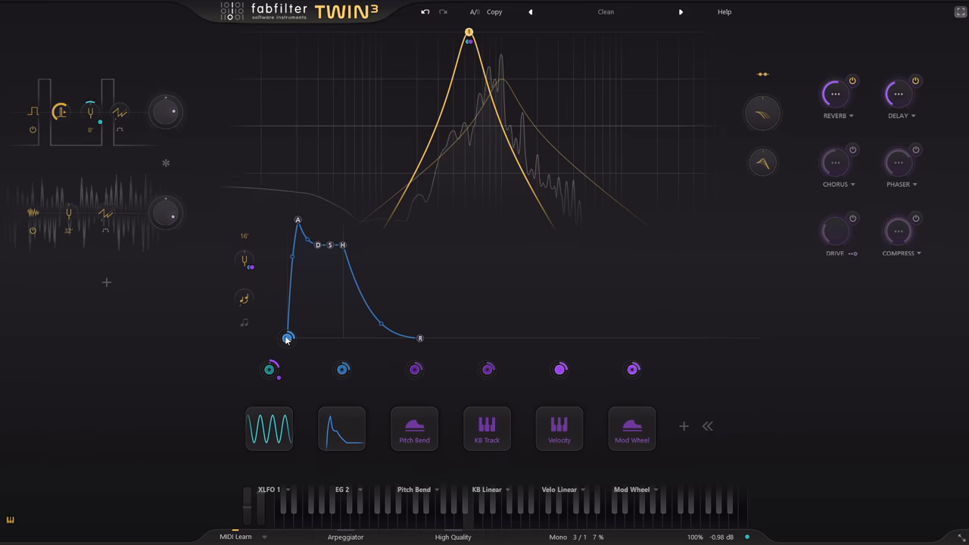
# Route the envelope to modulate the reverb amount and the delay amount
pyautogui.moveTo(288, 339); pyautogui.dragTo(838, 100)
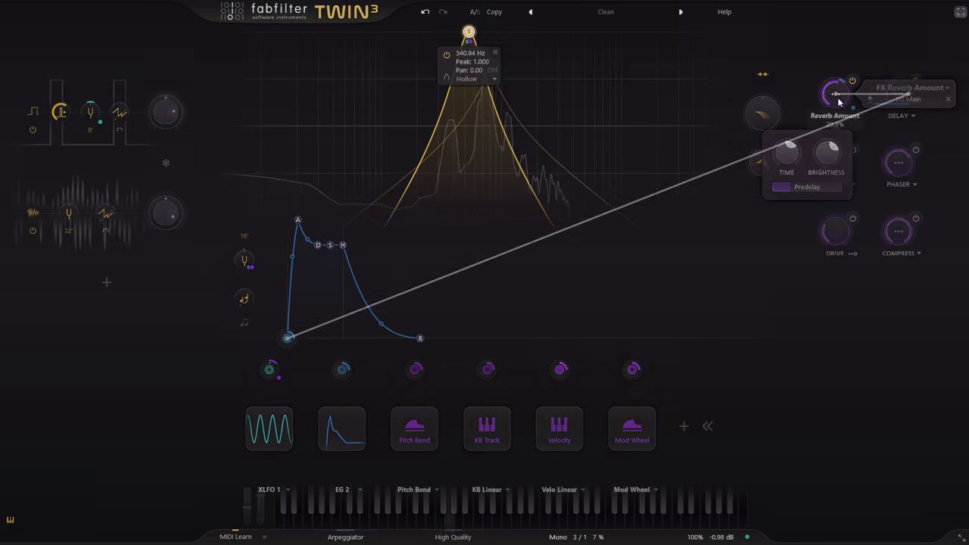
pyautogui.moveTo(839, 99); pyautogui.dragTo(835, 94)
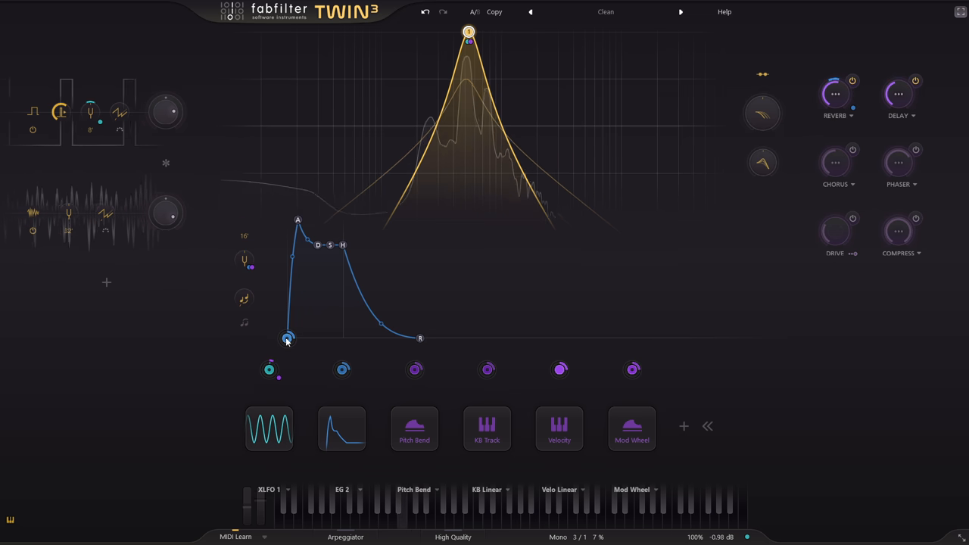
pyautogui.moveTo(288, 339)
pyautogui.mouseDown()
pyautogui.moveTo(894, 109)
pyautogui.moveTo(896, 92)
pyautogui.mouseUp()
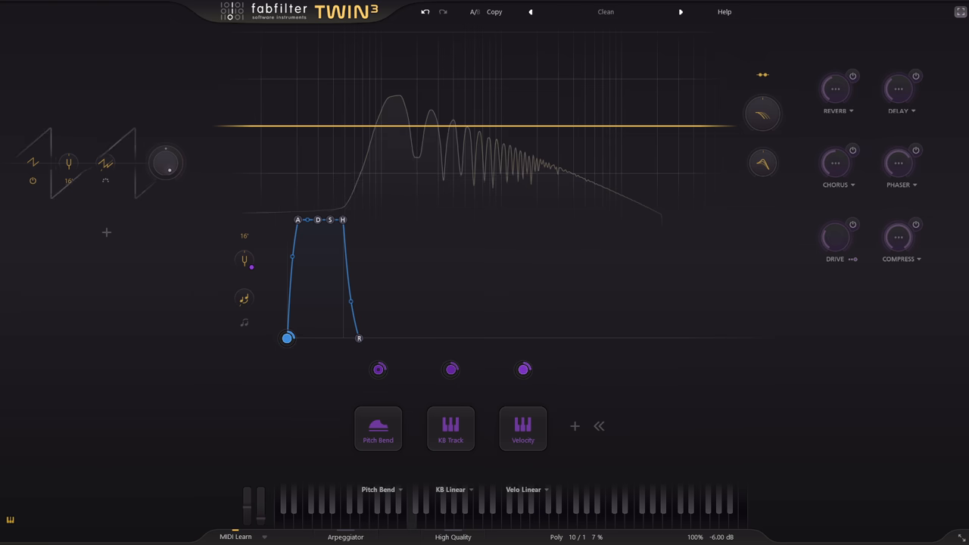
# Add a second saw oscillator set to 0 octaves
pyautogui.click(106, 233)
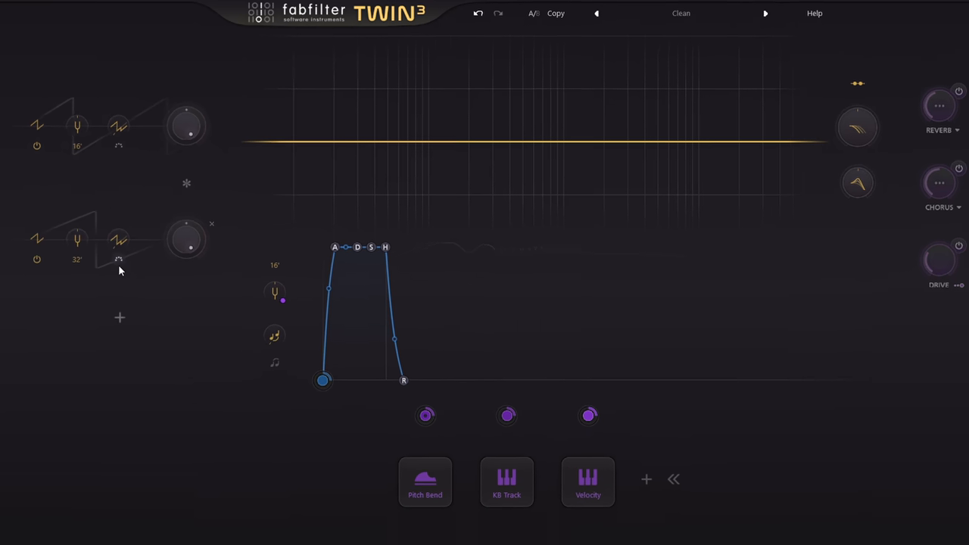
pyautogui.click(88, 297)
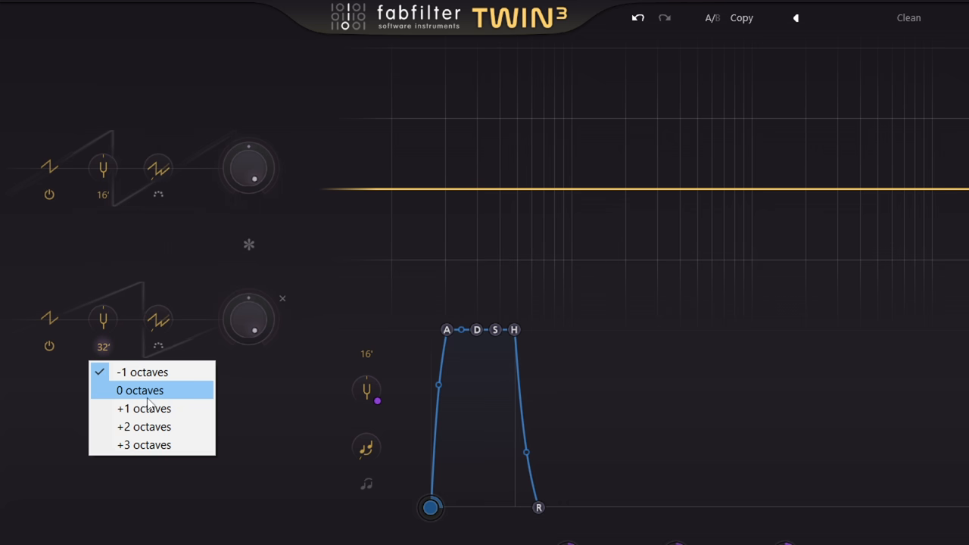
pyautogui.click(140, 391)
# Detune oscillator 2 by 4 semitones, then refine it to 3.87 semitones
pyautogui.doubleClick(104, 322)
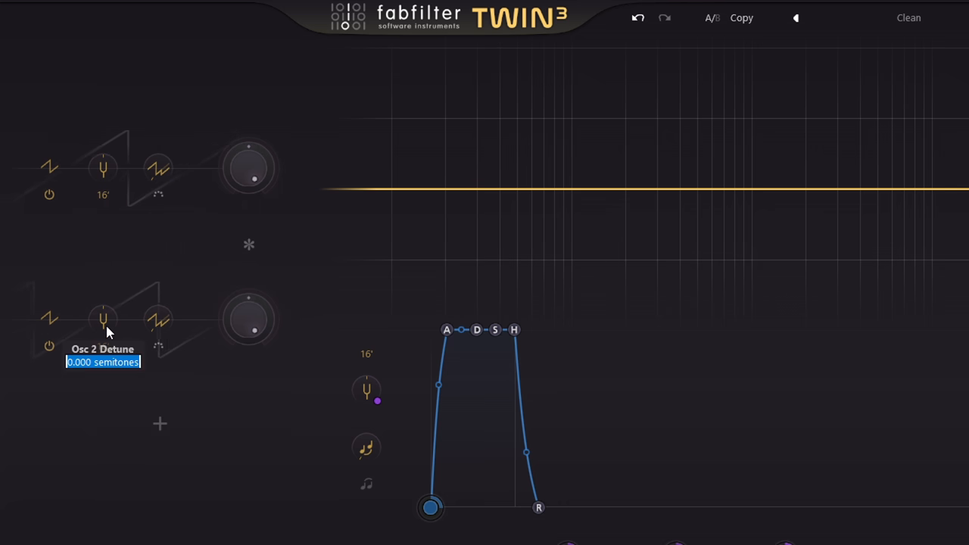
pyautogui.write('4')
pyautogui.press('Return')
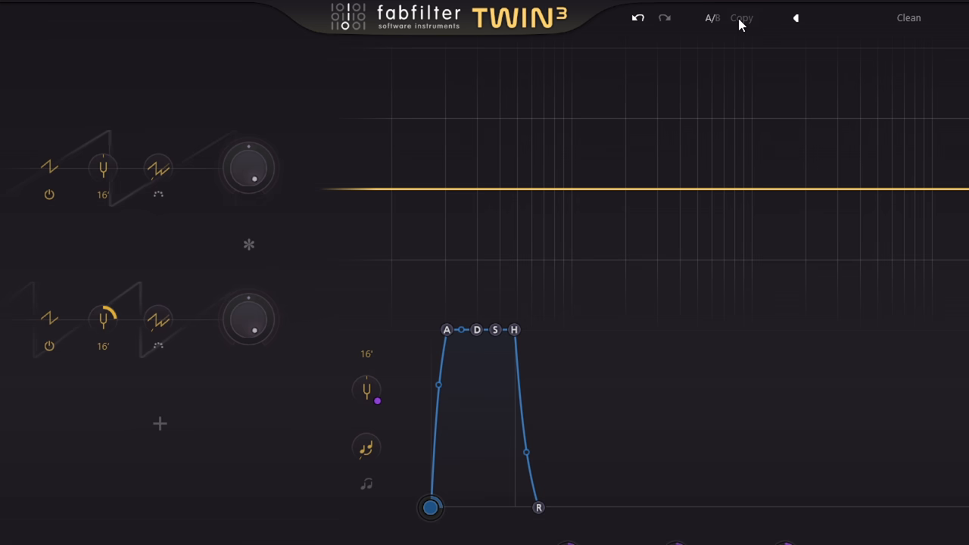
pyautogui.doubleClick(107, 320)
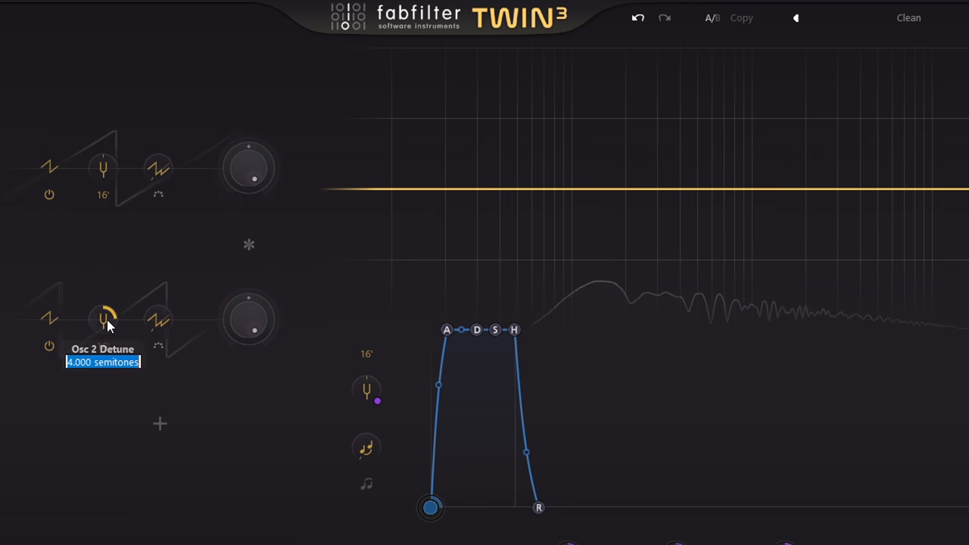
pyautogui.write('3.87')
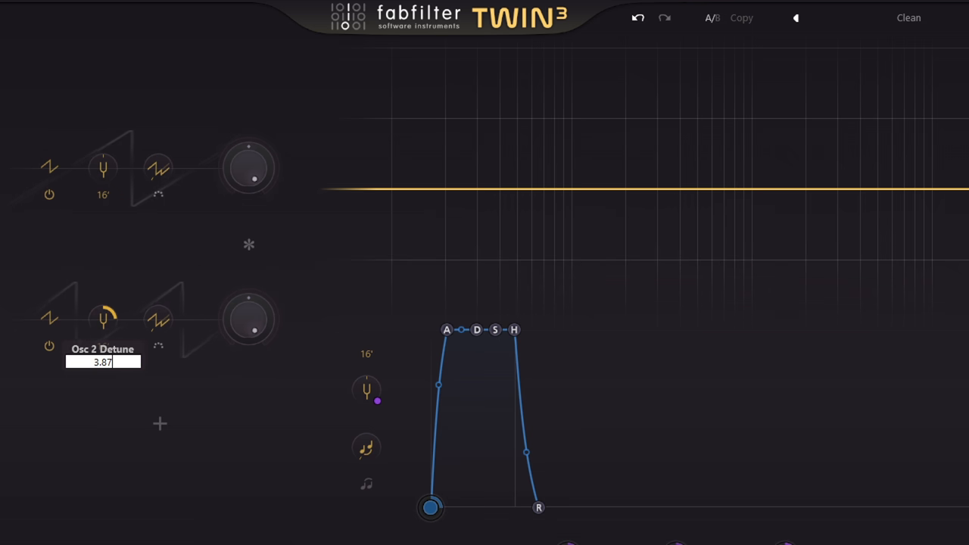
pyautogui.press('Return')
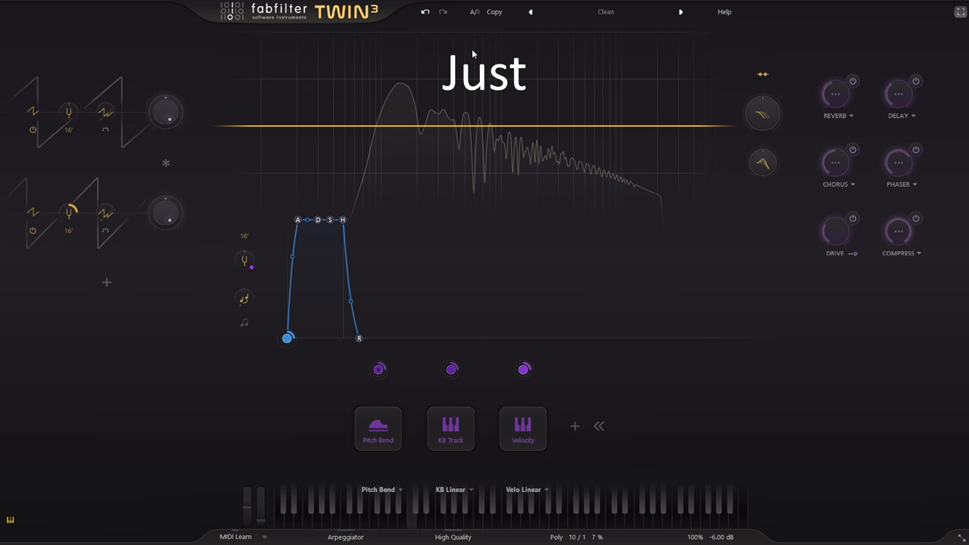
# Compare the A/B patch versions several times, then delete oscillator 2
pyautogui.click(476, 13)
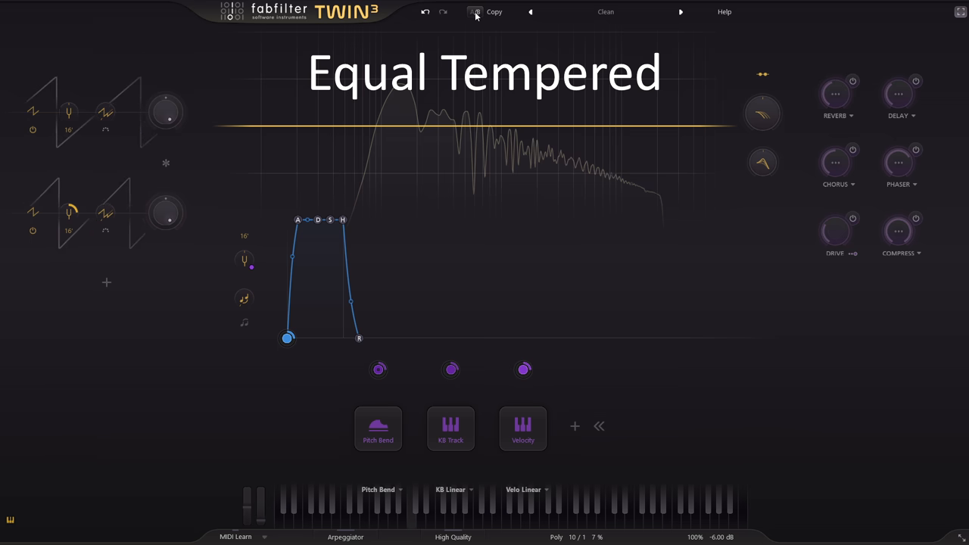
pyautogui.click(476, 13)
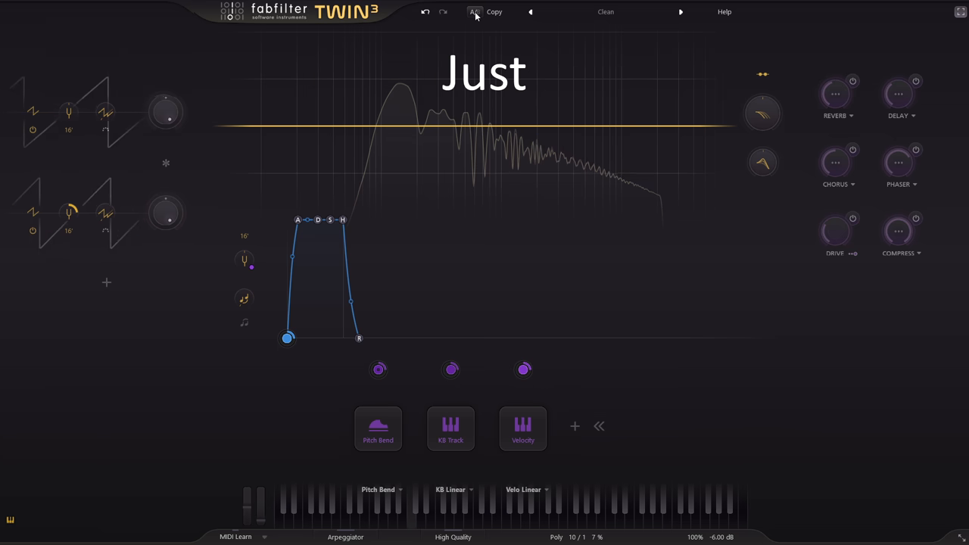
pyautogui.click(475, 14)
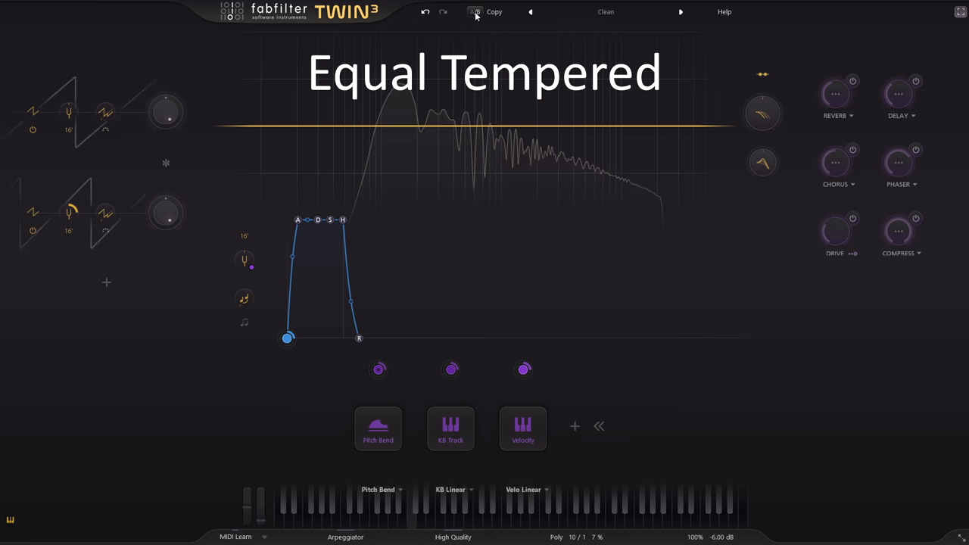
pyautogui.click(476, 13)
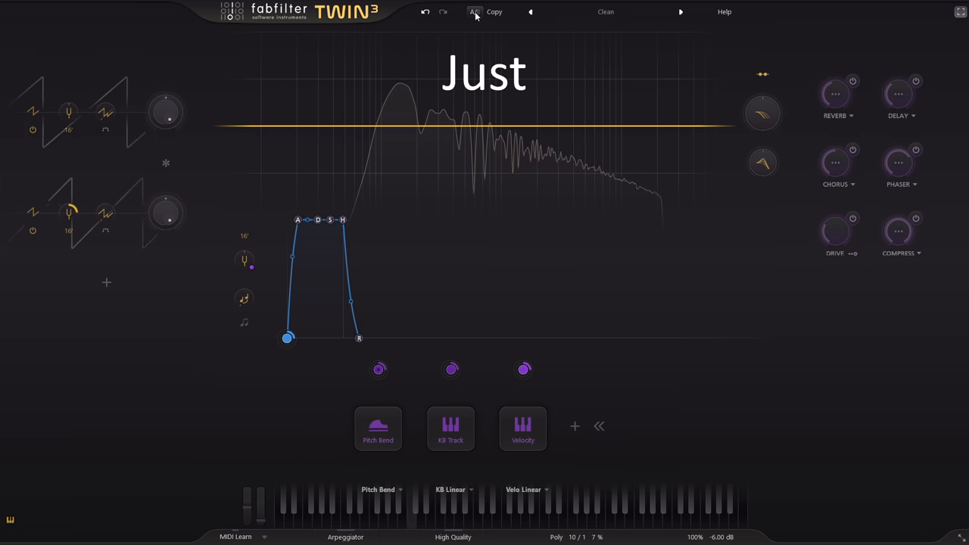
pyautogui.click(475, 14)
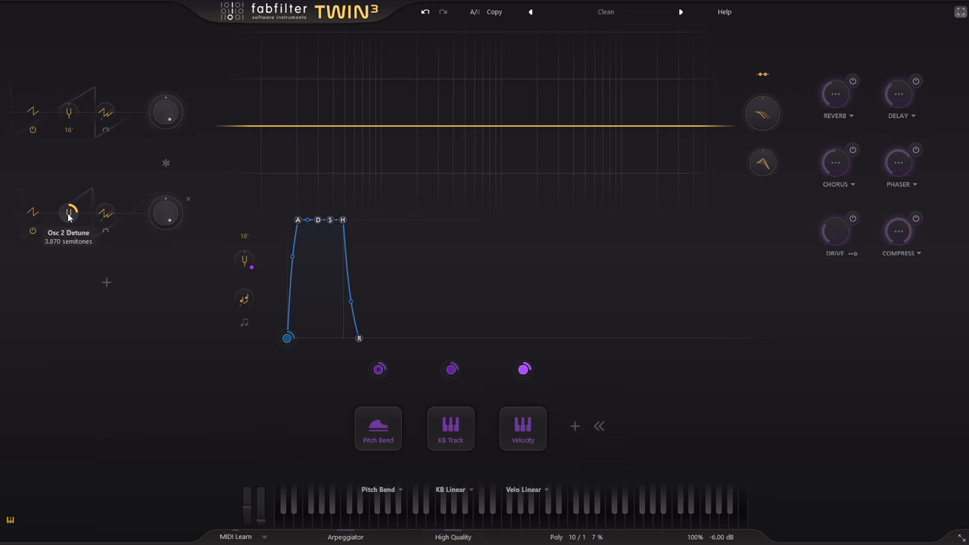
pyautogui.click(189, 201)
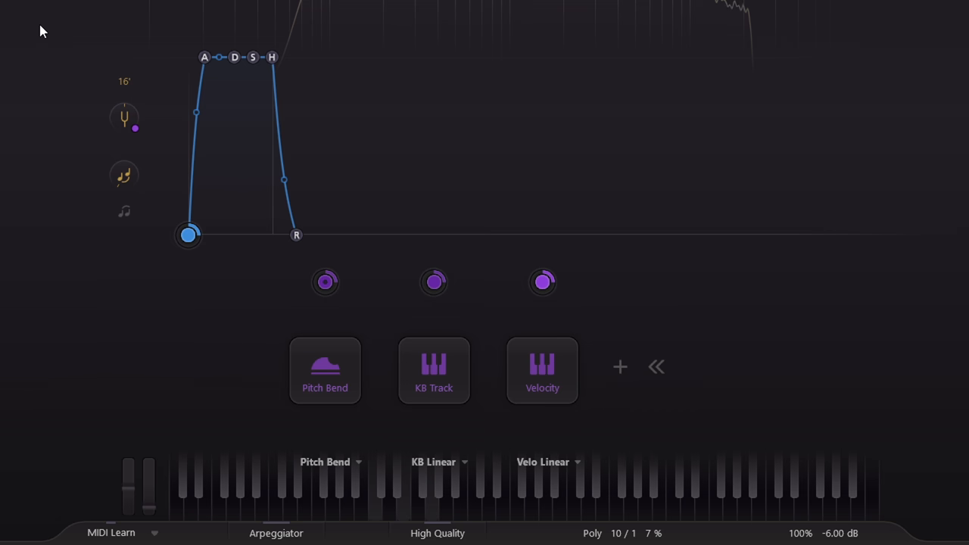
# In the voice settings set the tuning to Just C Major, then change it to Just C Minor
pyautogui.click(619, 534)
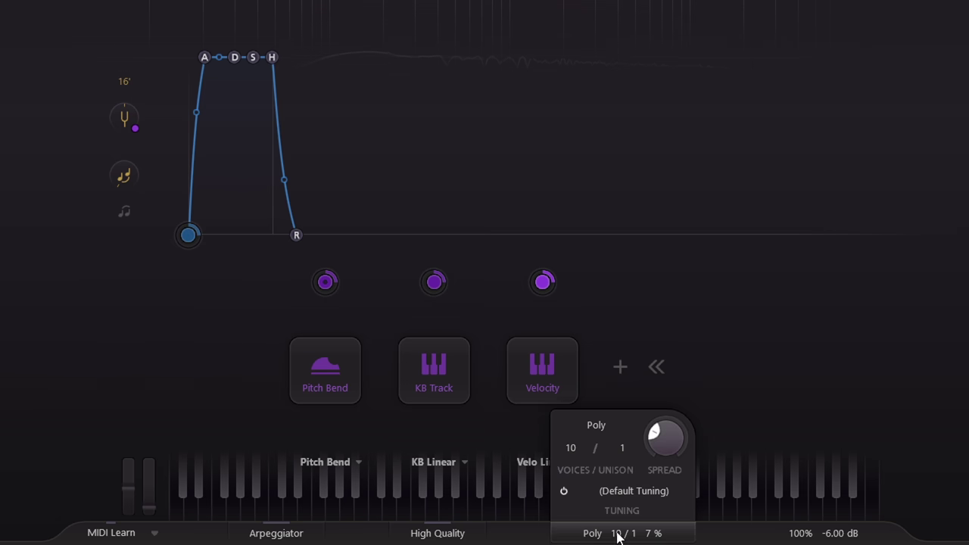
pyautogui.click(649, 494)
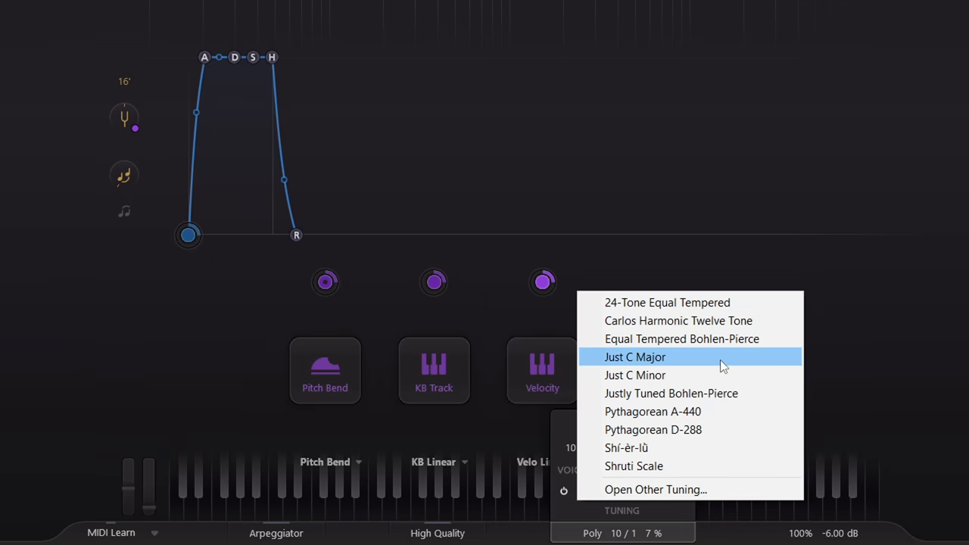
pyautogui.click(720, 360)
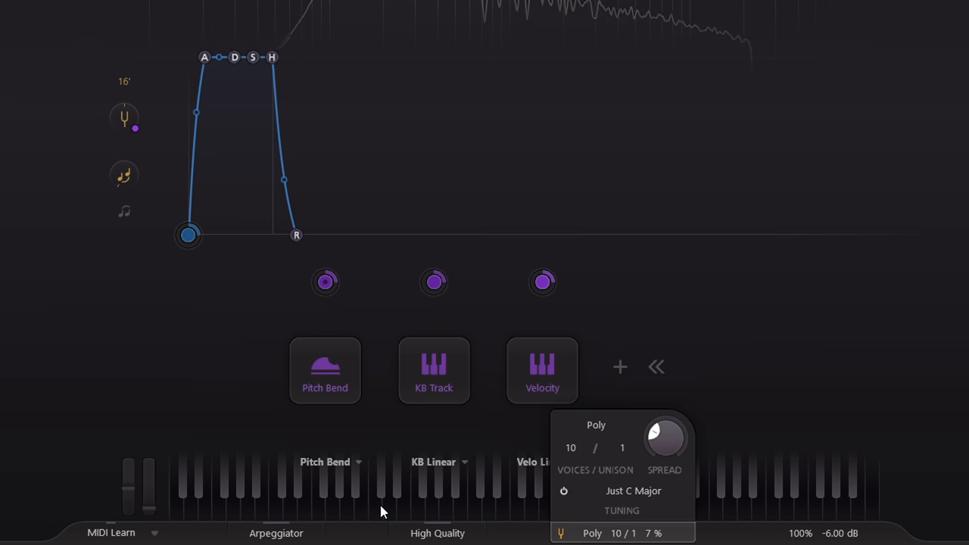
pyautogui.click(633, 491)
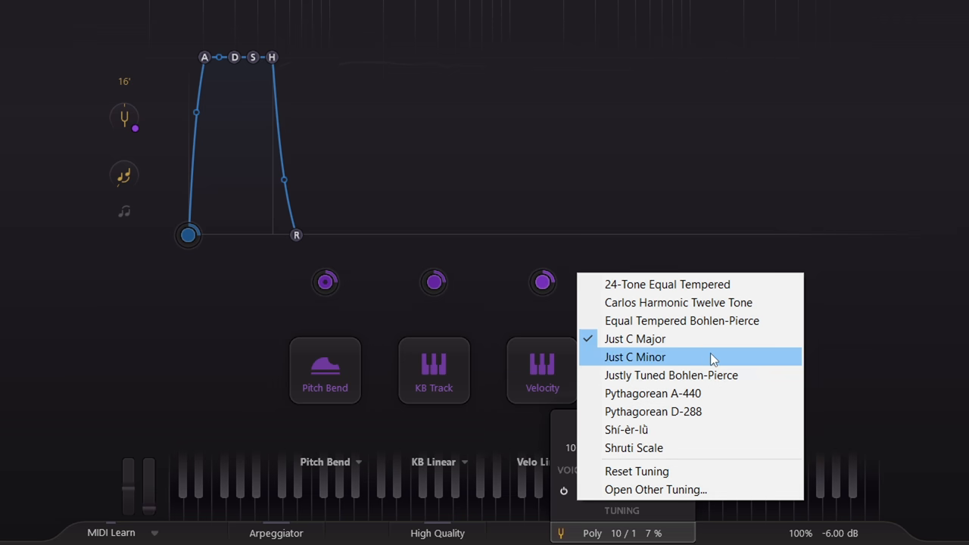
pyautogui.click(696, 357)
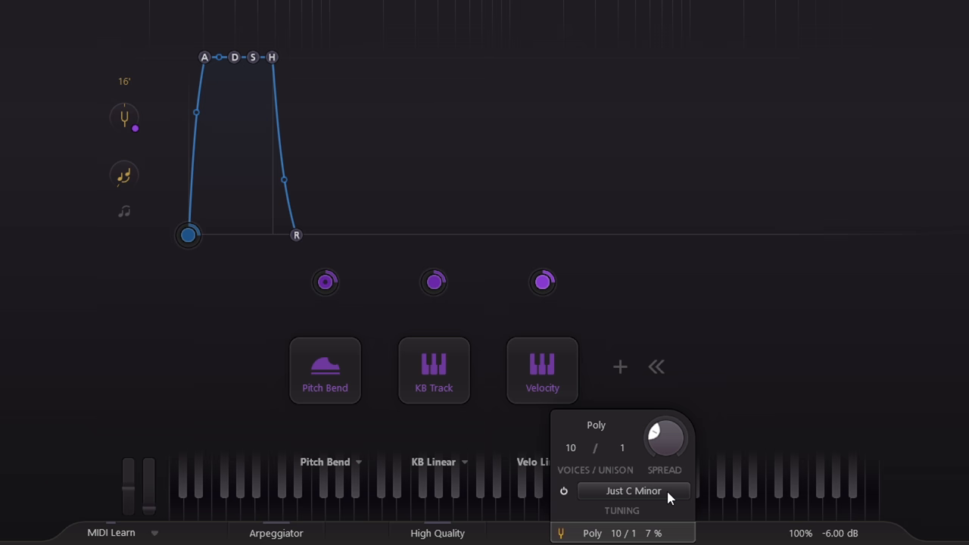
# Close and reopen the voice and tuning settings panel
pyautogui.click(623, 534)
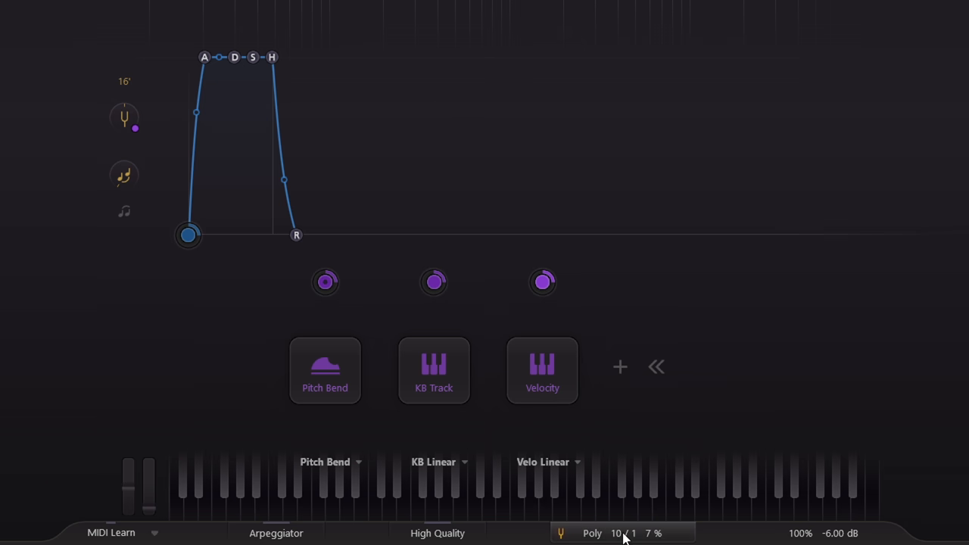
pyautogui.click(626, 536)
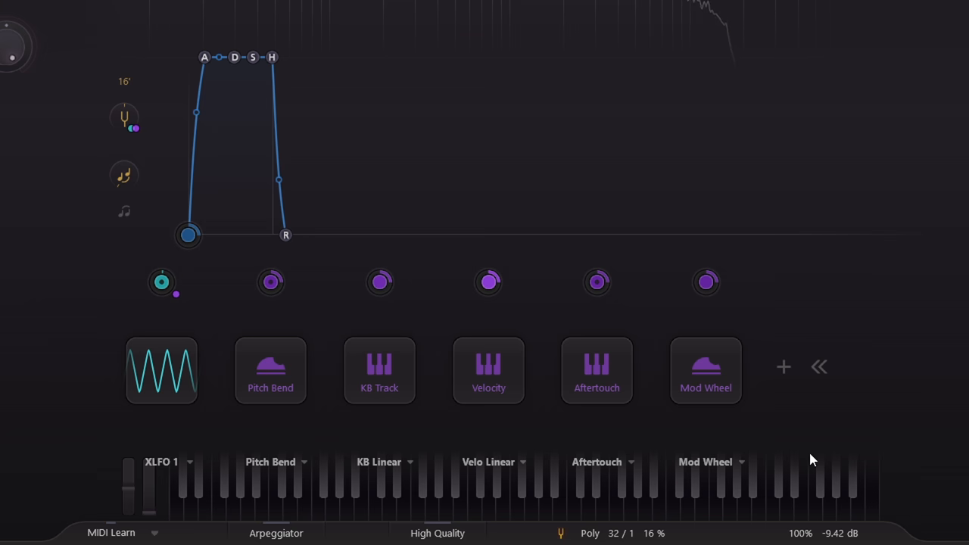
# Set unison to 3 voices and bring the spread down to 0%
pyautogui.click(606, 533)
pyautogui.click(622, 447)
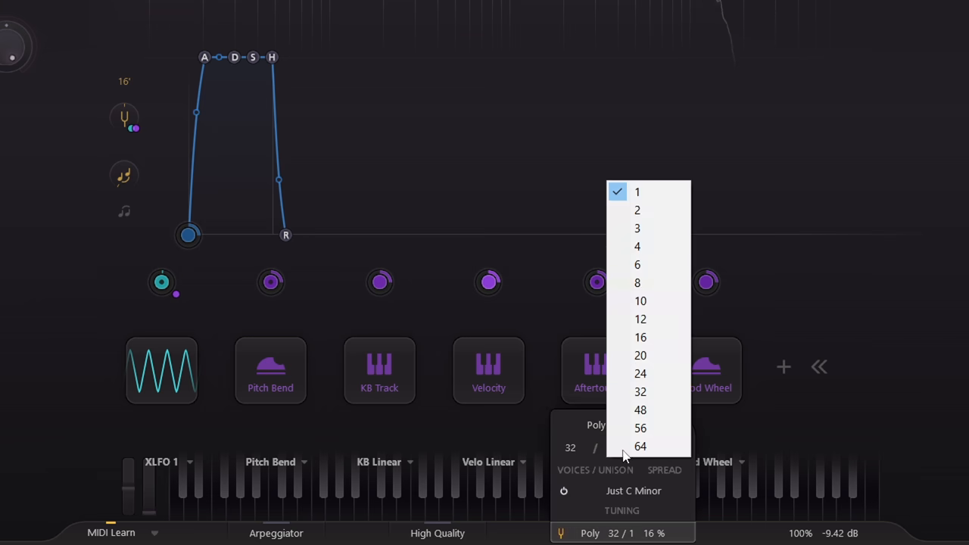
pyautogui.click(646, 229)
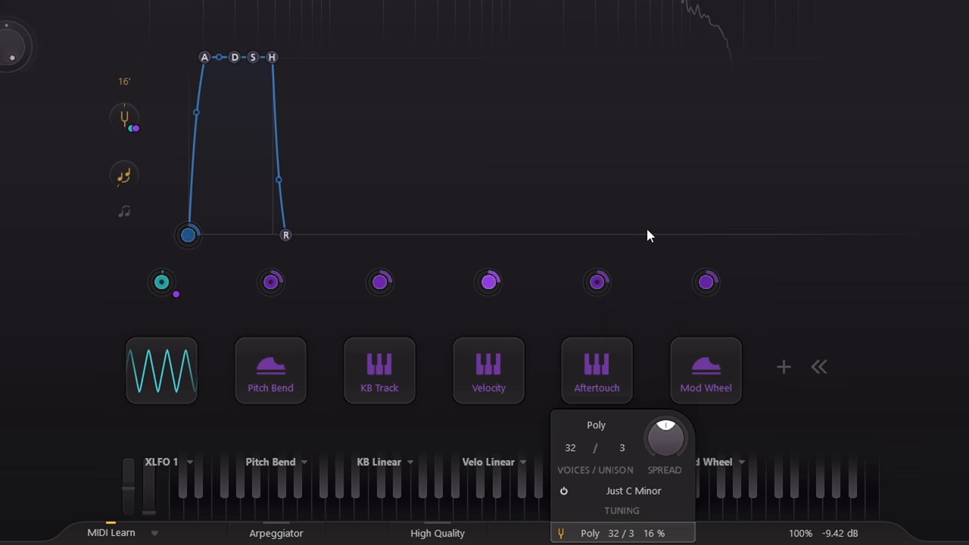
pyautogui.moveTo(662, 444); pyautogui.dragTo(660, 407)
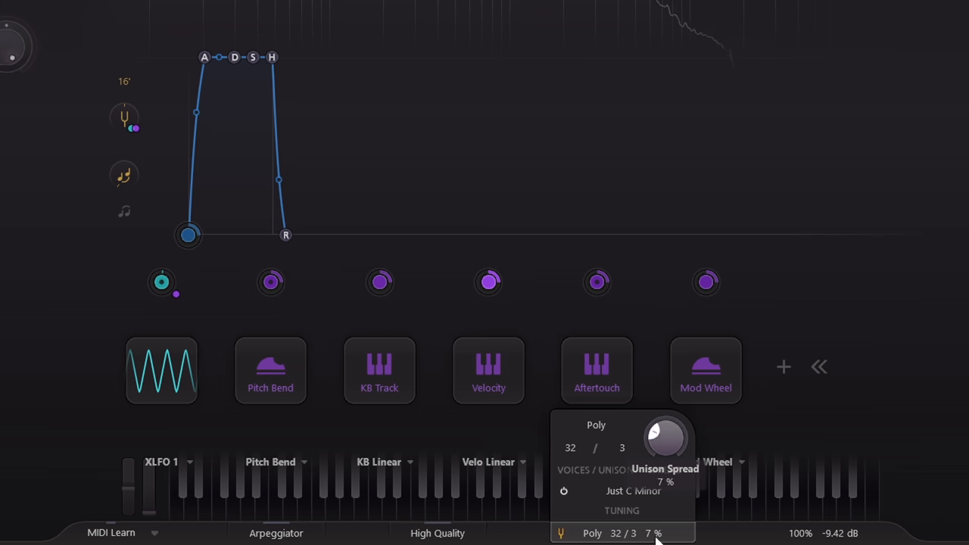
pyautogui.moveTo(665, 451); pyautogui.dragTo(668, 476)
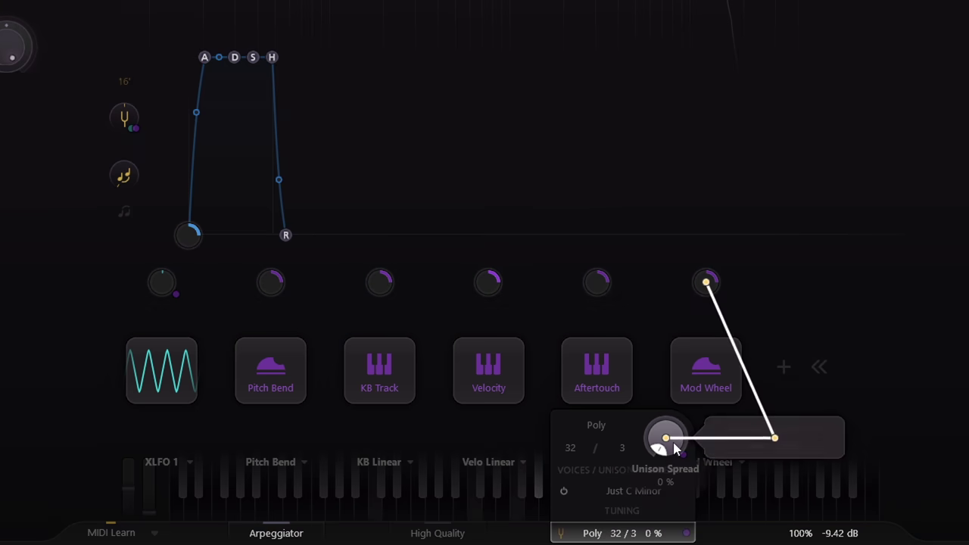
# Assign the Mod Wheel to control unison spread
pyautogui.moveTo(706, 284); pyautogui.dragTo(666, 443)
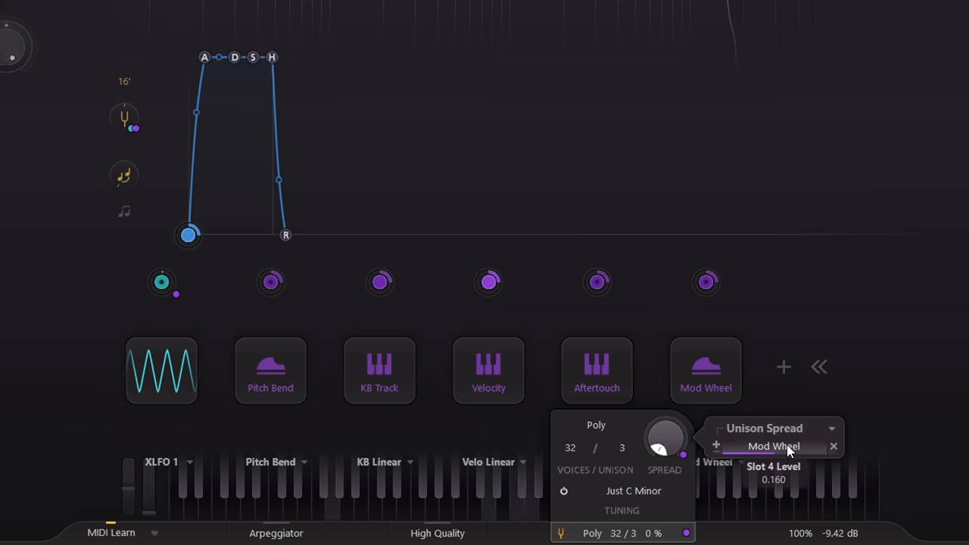
pyautogui.moveTo(787, 451)
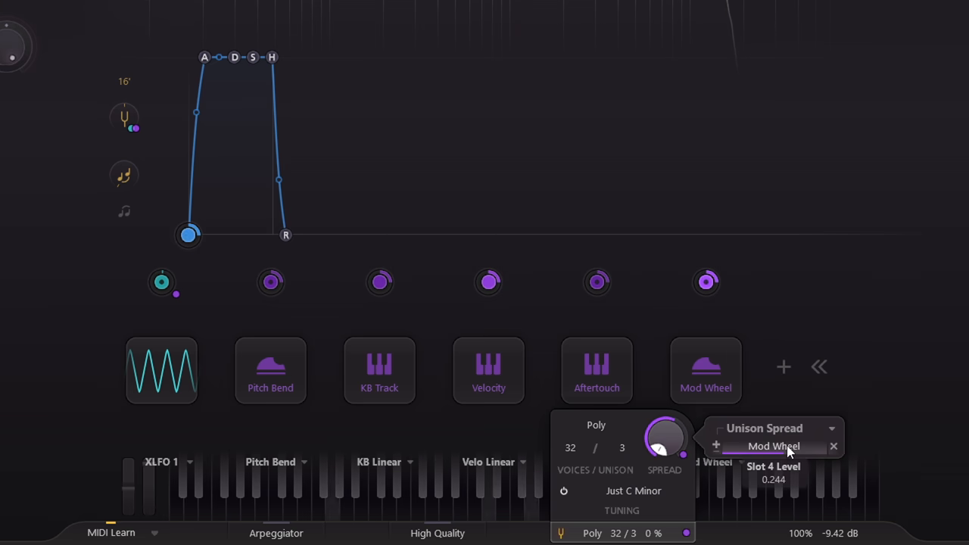
pyautogui.scroll(2, 790, 452)
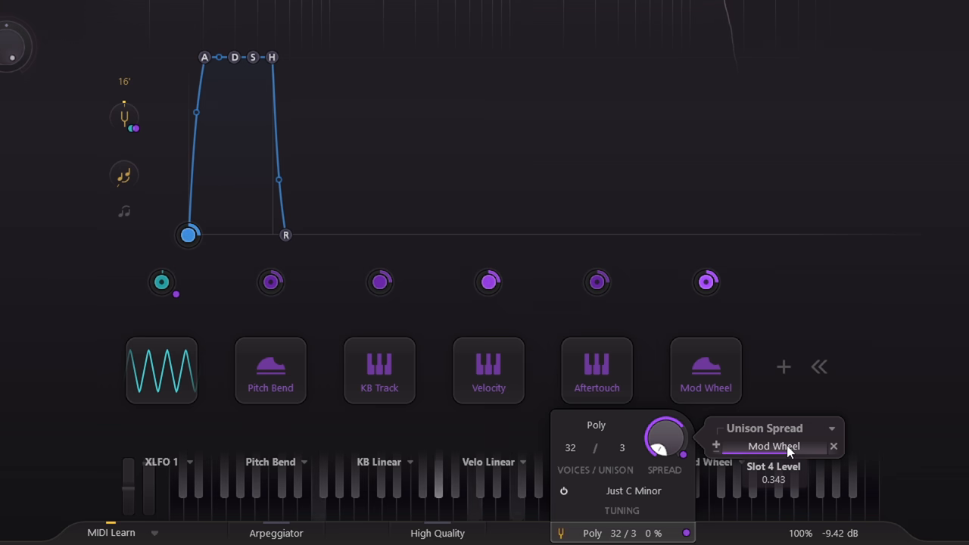
pyautogui.click(874, 418)
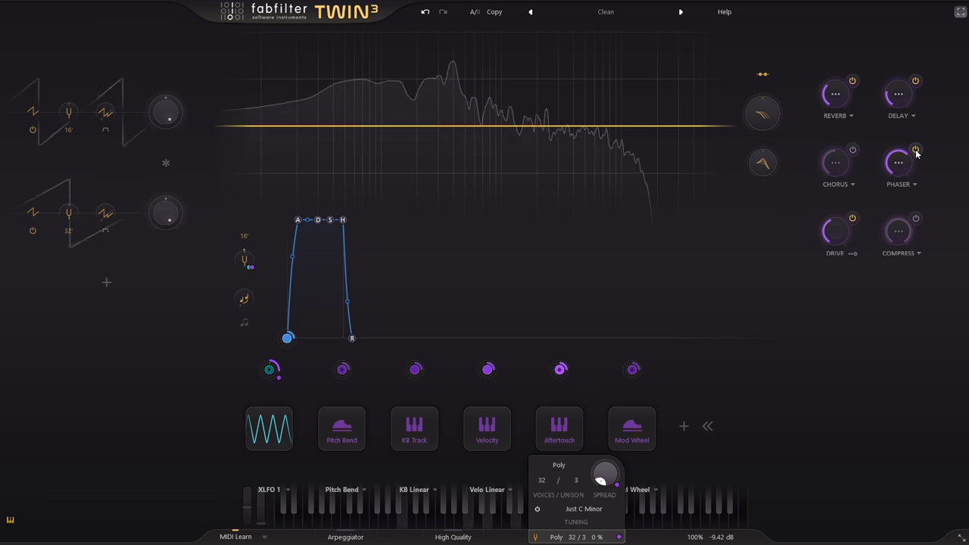
# Raise the phaser amount and adjust its rate, feedback and shift in the effect settings
pyautogui.moveTo(900, 173); pyautogui.dragTo(895, 130)
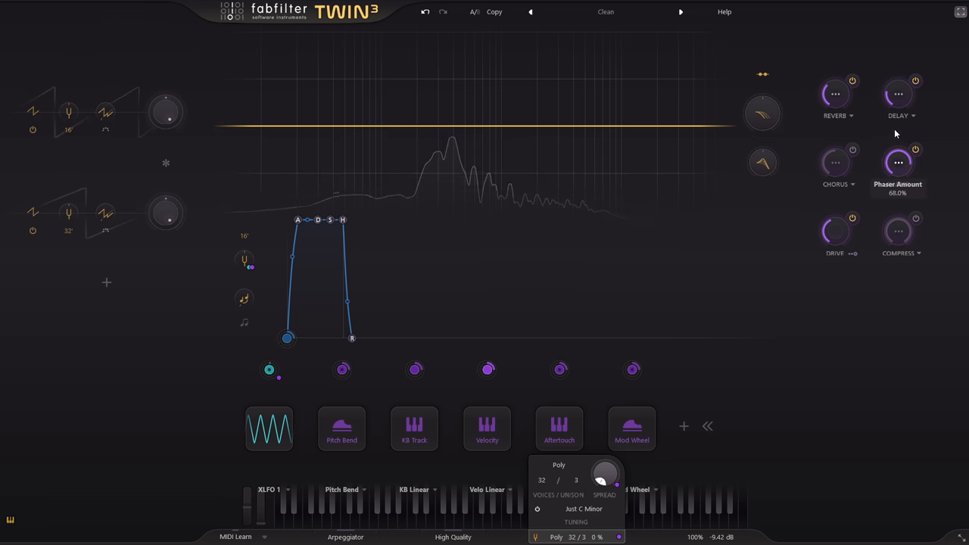
pyautogui.click(914, 184)
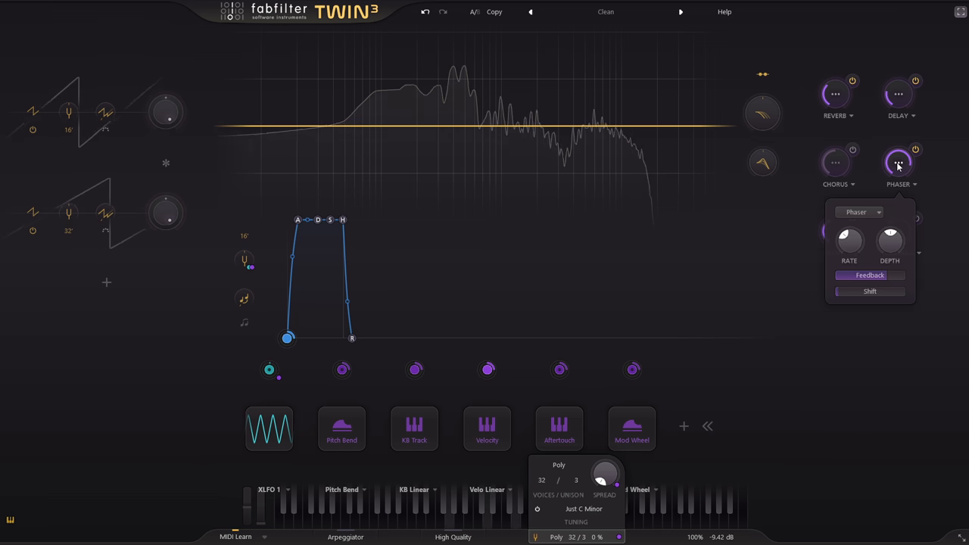
pyautogui.moveTo(849, 244)
pyautogui.mouseDown()
pyautogui.moveTo(849, 219)
pyautogui.moveTo(853, 242)
pyautogui.moveTo(890, 227)
pyautogui.mouseUp()
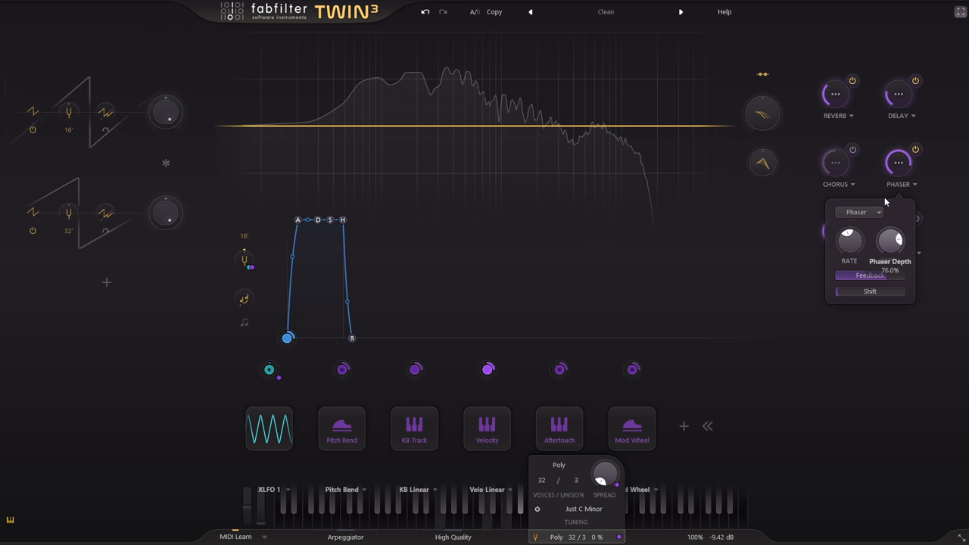
pyautogui.moveTo(870, 275)
pyautogui.mouseDown()
pyautogui.moveTo(907, 284)
pyautogui.moveTo(793, 285)
pyautogui.mouseUp()
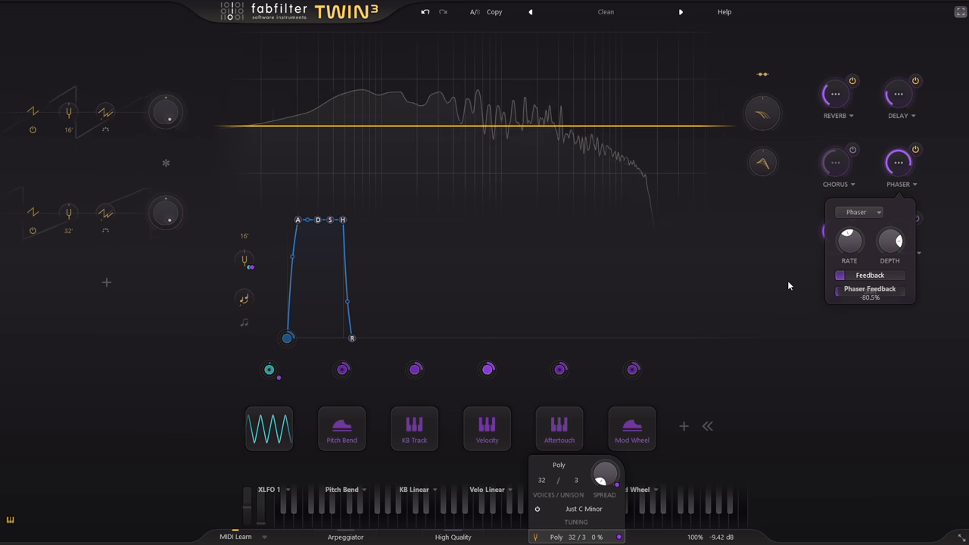
pyautogui.moveTo(856, 290); pyautogui.dragTo(931, 295)
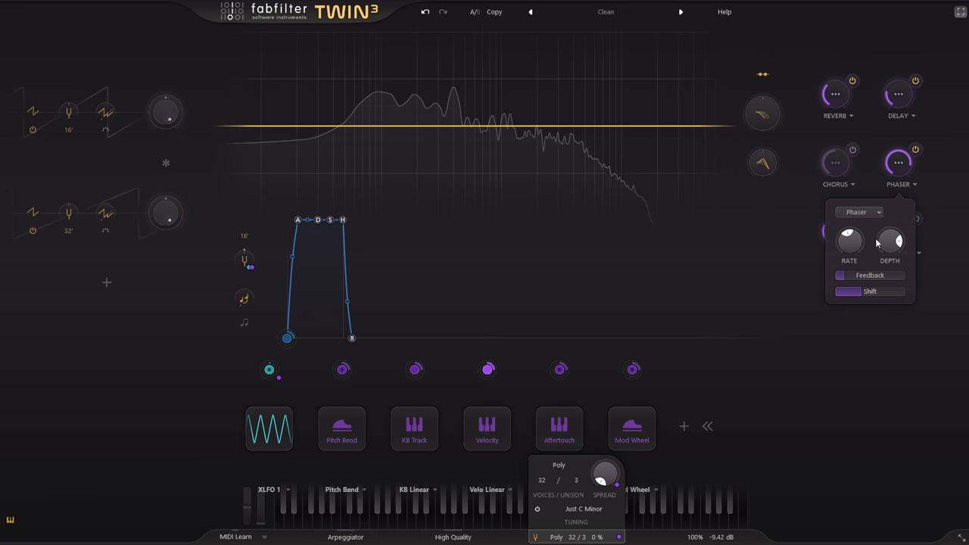
# Switch the effect type to Flanger, raise its amount and reduce the negative feedback
pyautogui.click(858, 212)
pyautogui.click(863, 240)
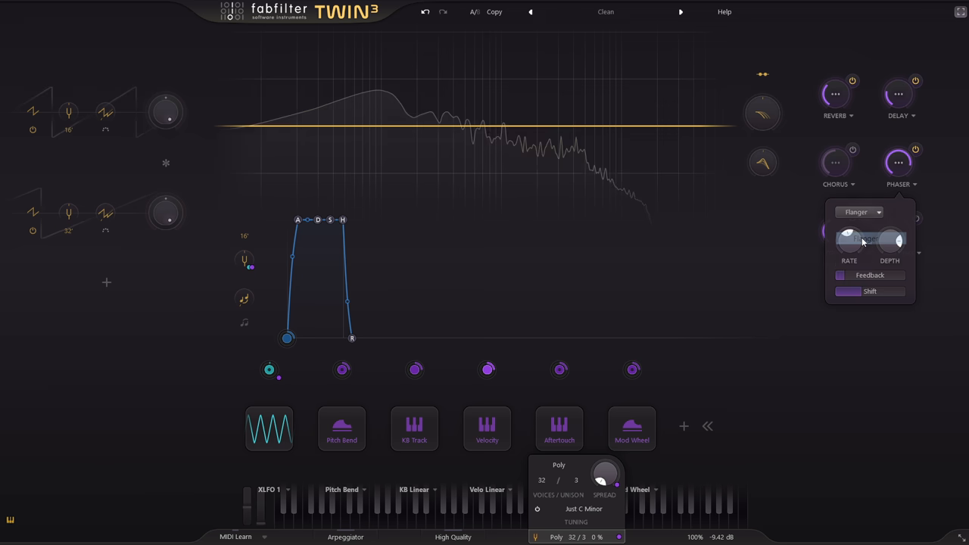
pyautogui.moveTo(899, 164)
pyautogui.moveTo(902, 171); pyautogui.dragTo(902, 170)
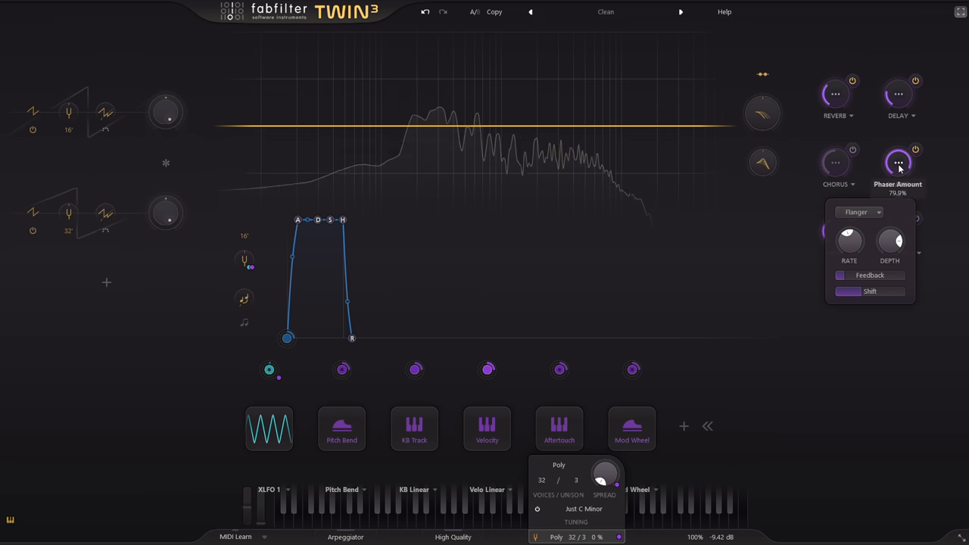
pyautogui.moveTo(870, 275)
pyautogui.moveTo(859, 278); pyautogui.dragTo(877, 282)
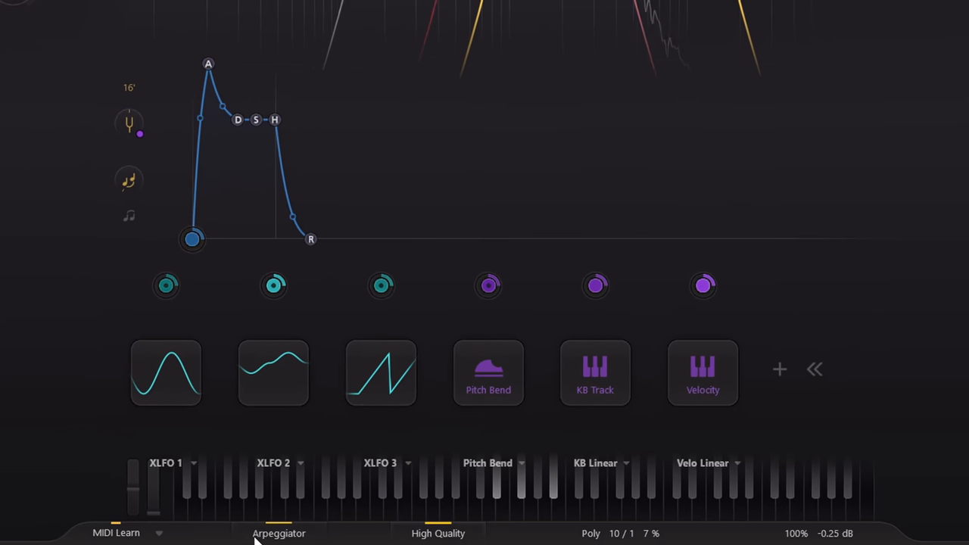
# Show the arpeggiator settings, peek at the note divisions and enter a rate offset of 1.250
pyautogui.click(284, 534)
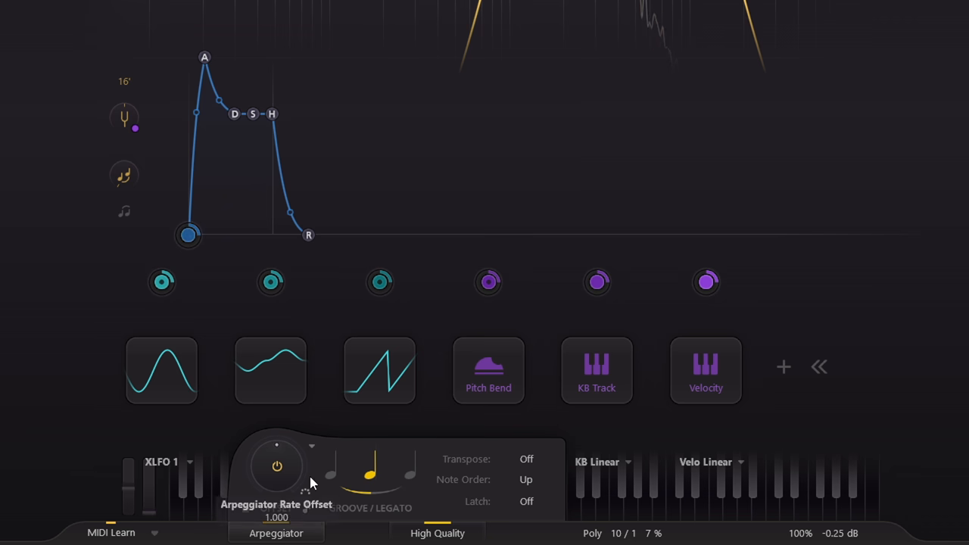
pyautogui.click(306, 508)
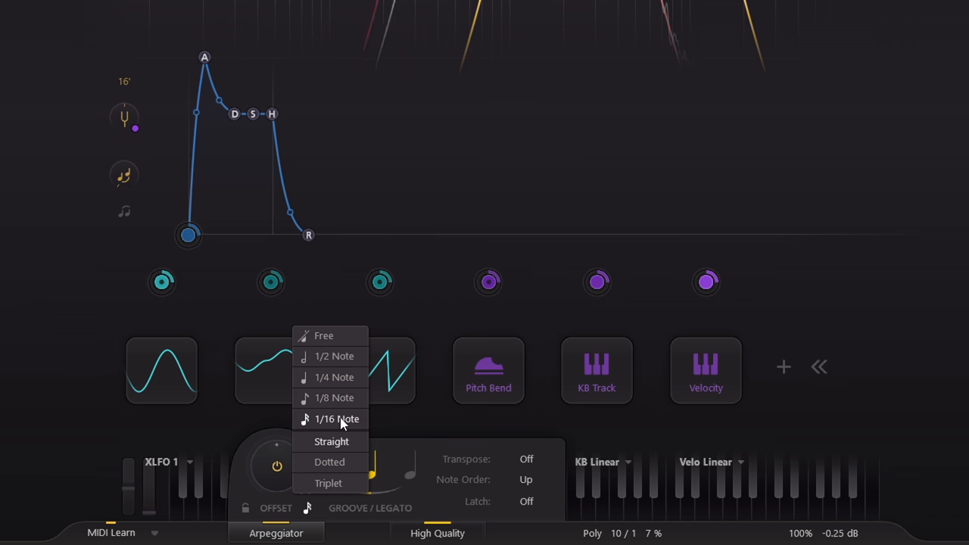
pyautogui.click(309, 510)
pyautogui.moveTo(277, 467)
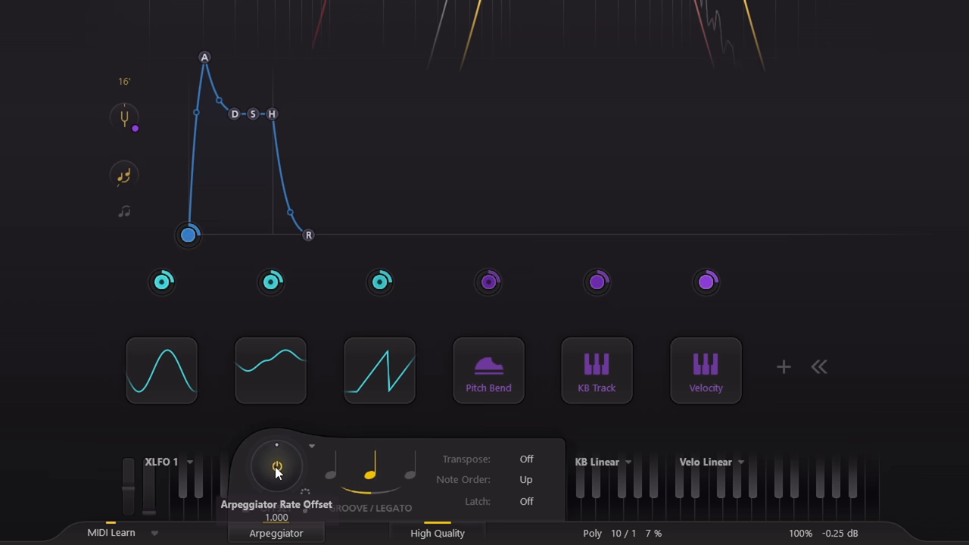
pyautogui.doubleClick(277, 470)
pyautogui.write('1.25')
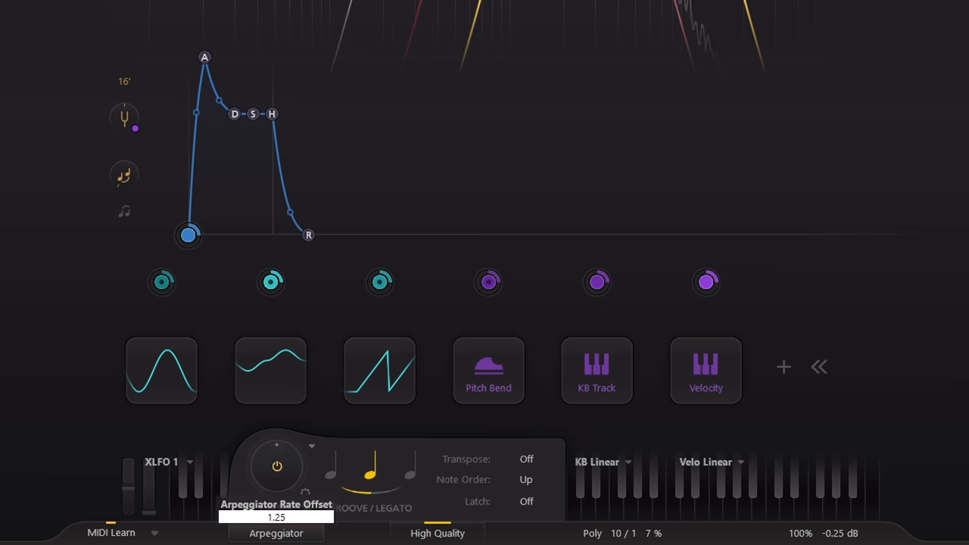
pyautogui.press('Return')
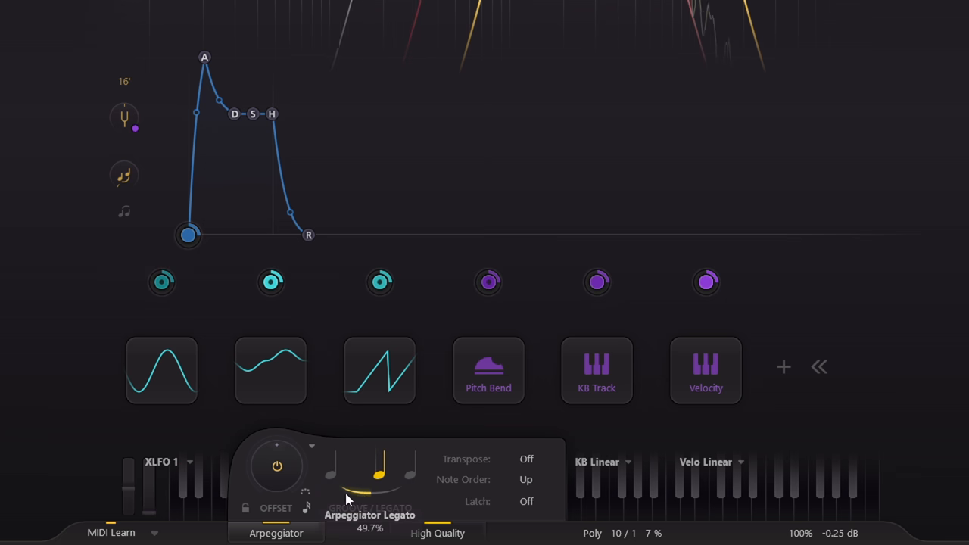
# Lengthen the arpeggiator legato and transpose the arpeggio across 2 Octaves
pyautogui.moveTo(325, 488); pyautogui.dragTo(353, 495)
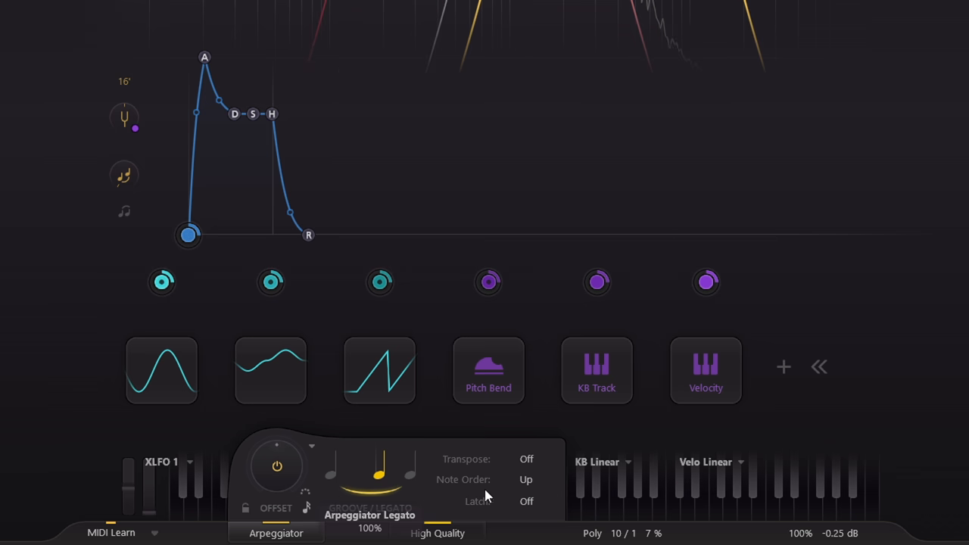
pyautogui.click(527, 460)
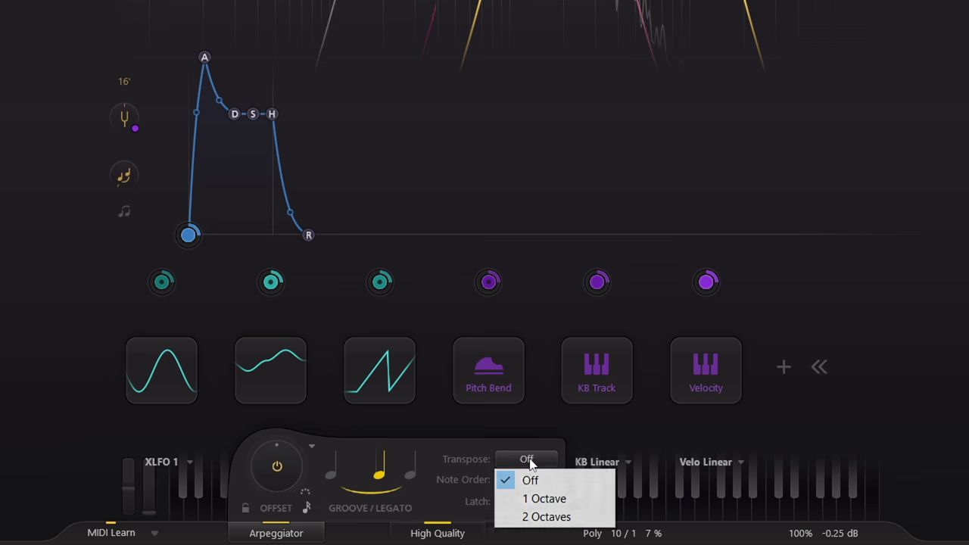
pyautogui.click(571, 517)
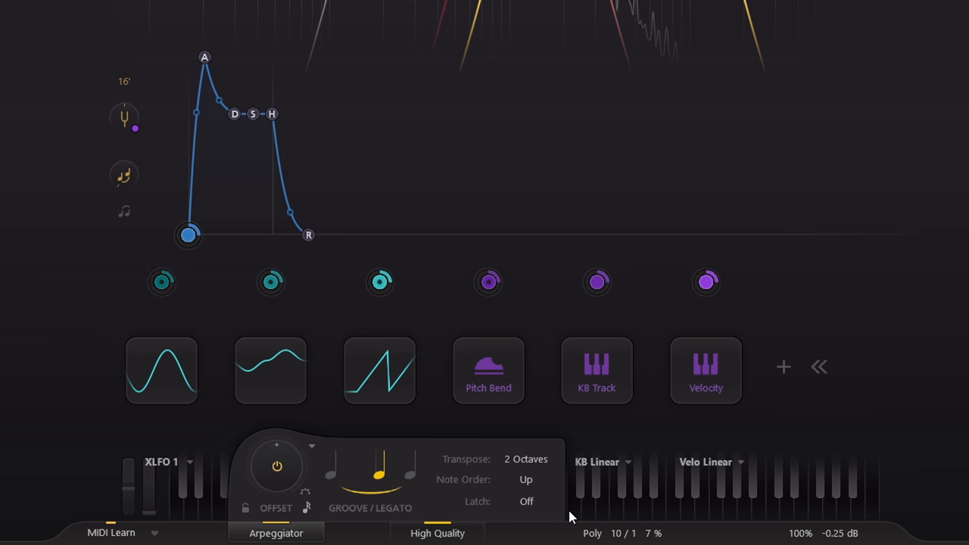
# Try Random note order, then settle on As Played and close the arpeggiator settings
pyautogui.click(528, 480)
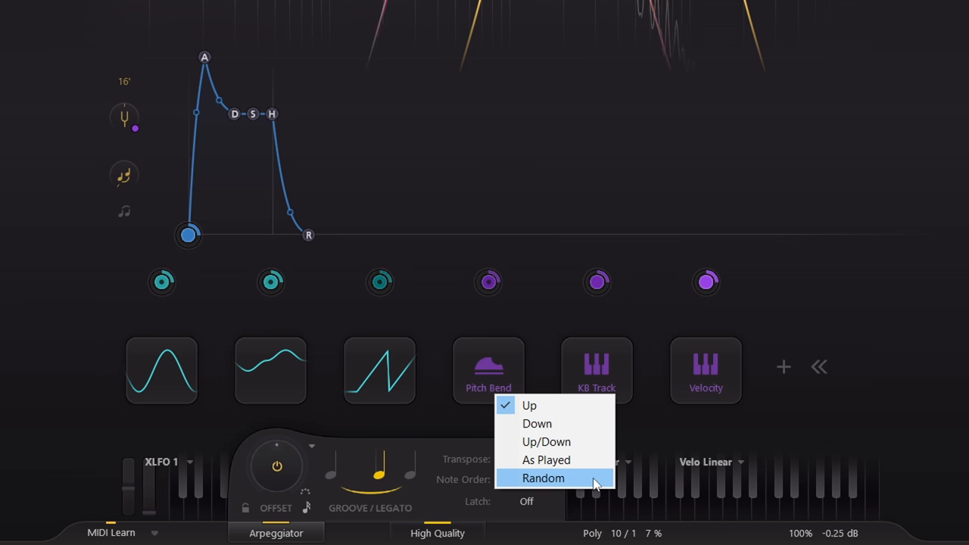
pyautogui.click(596, 483)
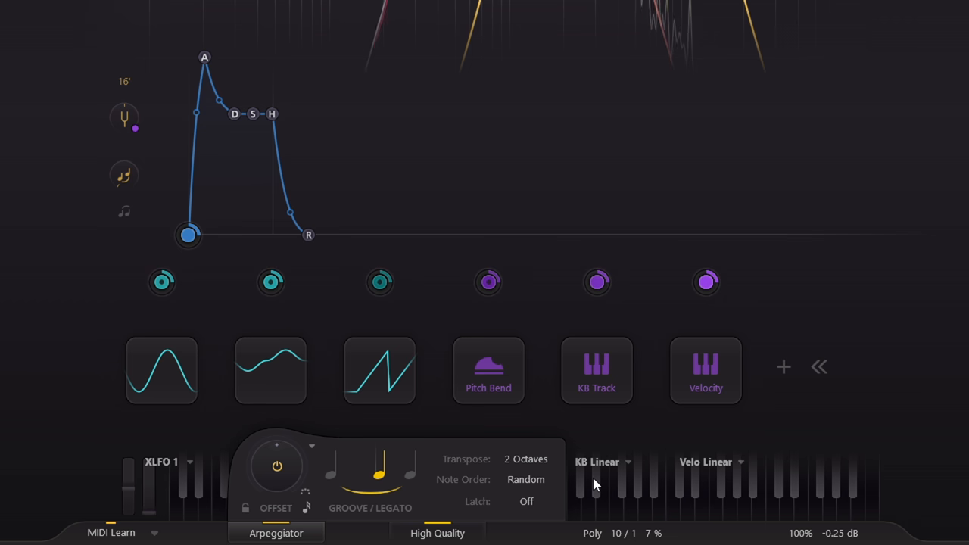
pyautogui.click(526, 479)
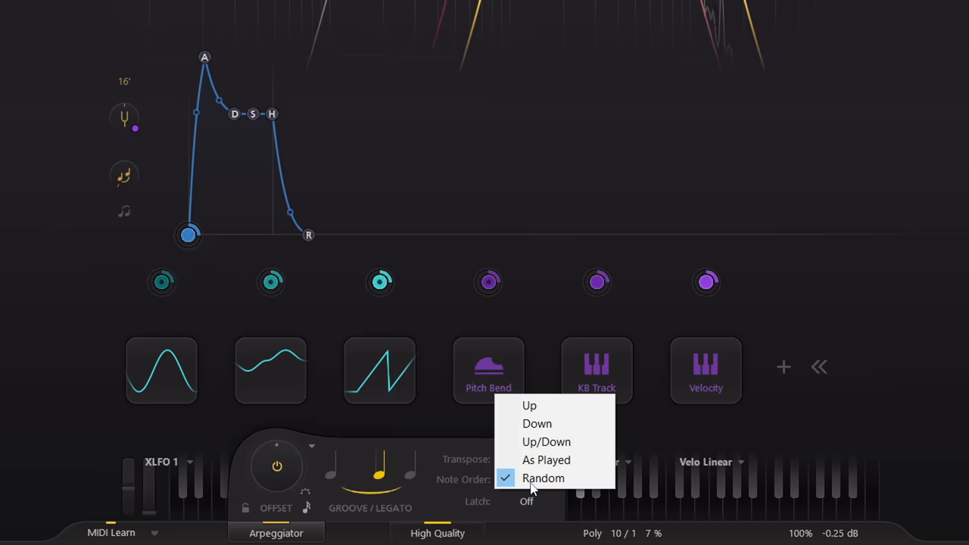
pyautogui.click(580, 461)
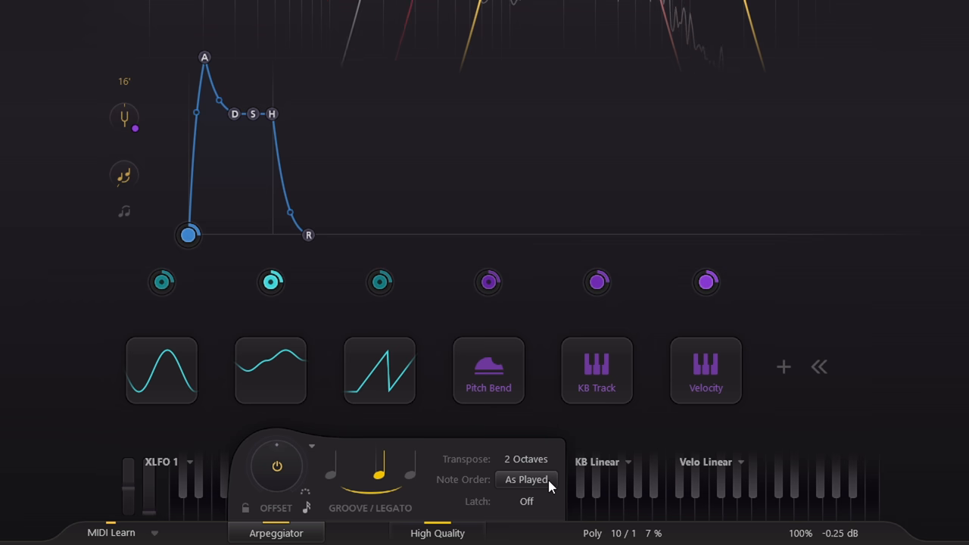
pyautogui.click(286, 535)
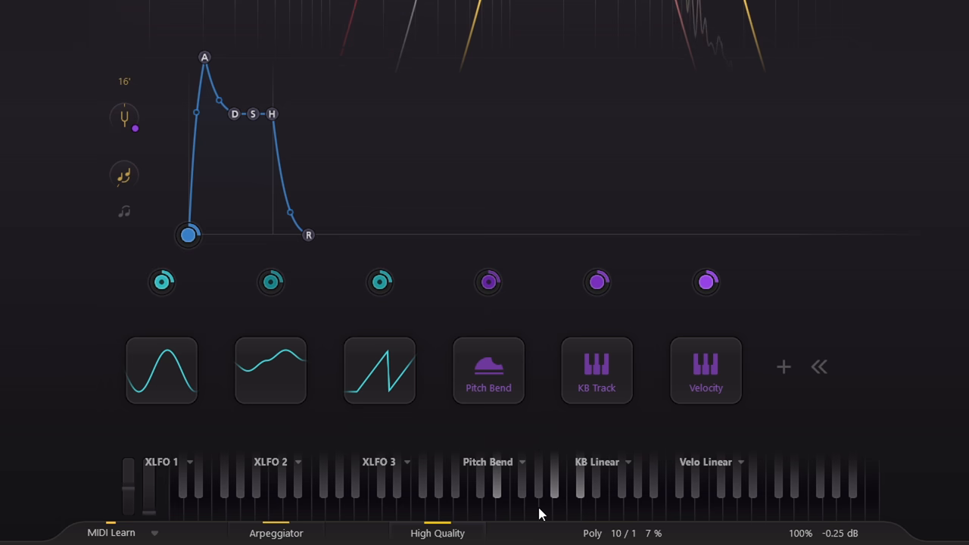
# Set the arpeggiator latch mode to Held
pyautogui.click(280, 533)
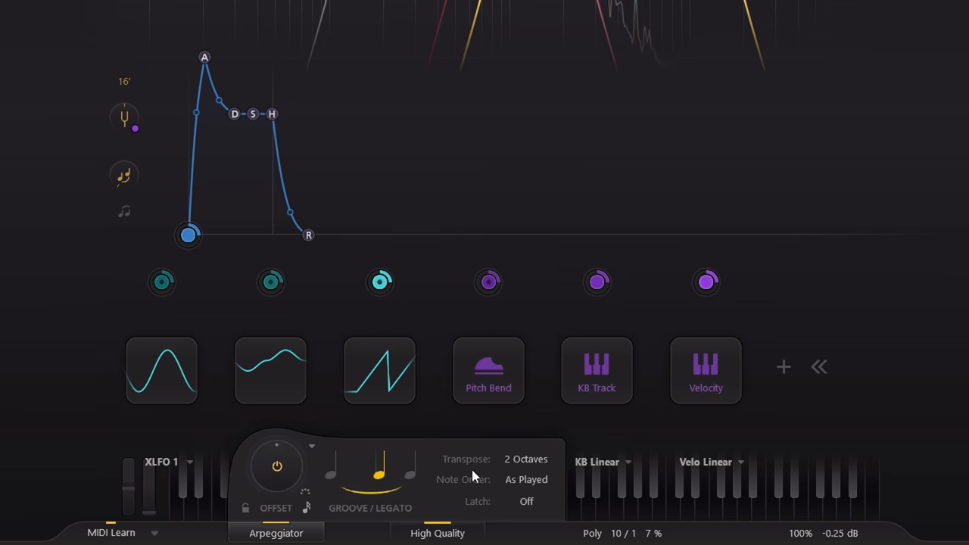
pyautogui.click(529, 503)
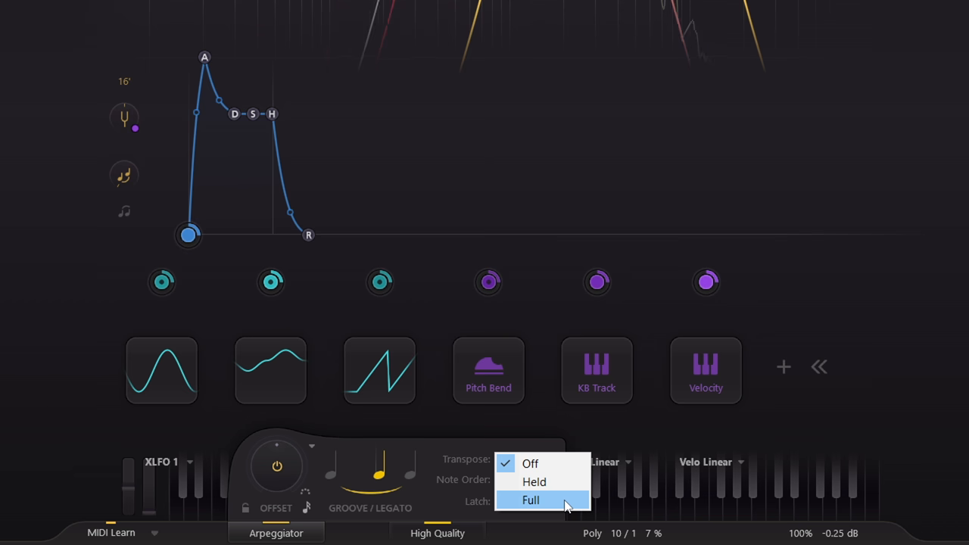
pyautogui.click(566, 481)
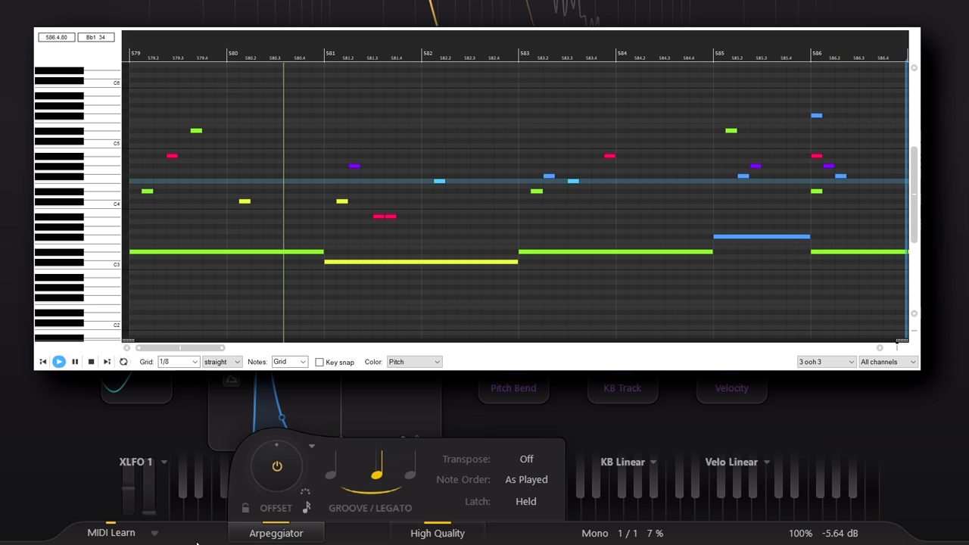
pyautogui.click(277, 534)
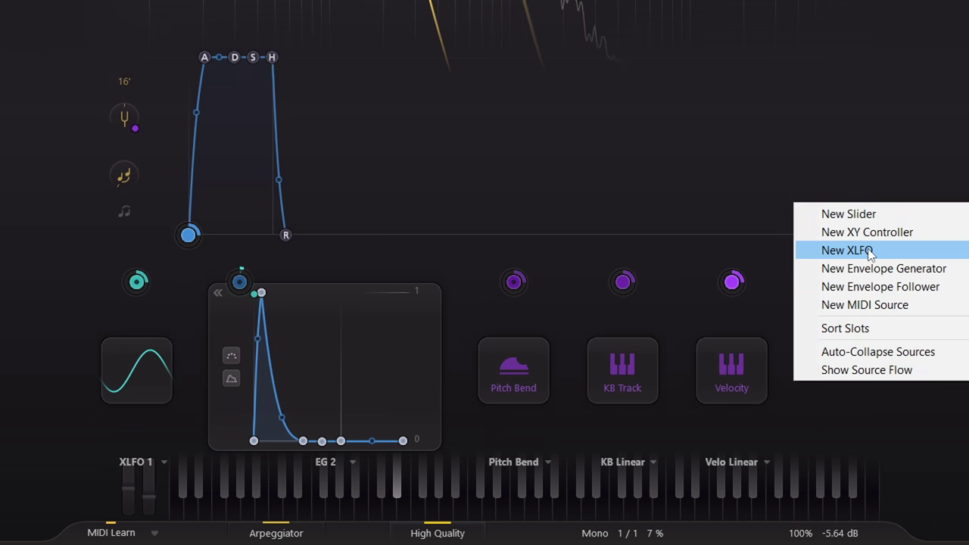
# Add XLFO 2 with a 16-step sequence shape and set its rate to 2
pyautogui.click(847, 250)
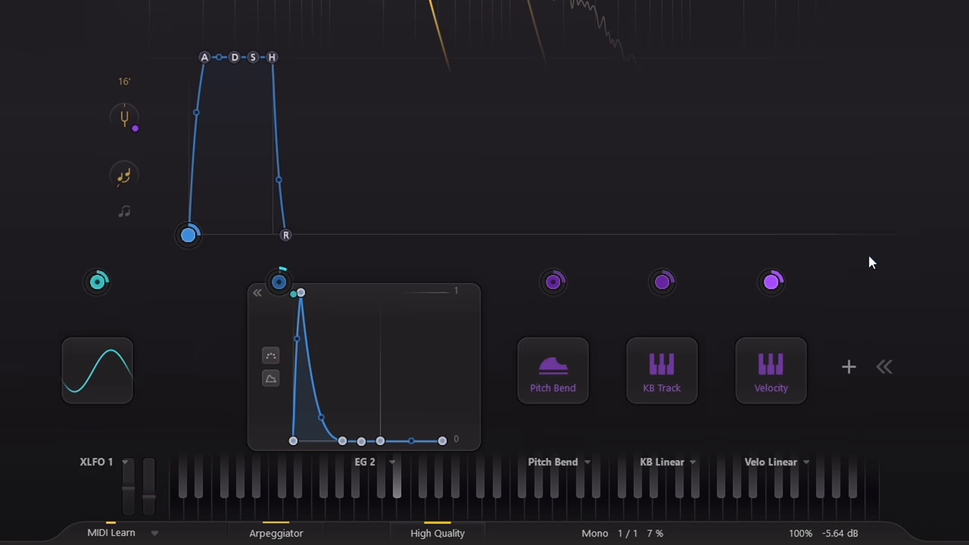
pyautogui.click(209, 459)
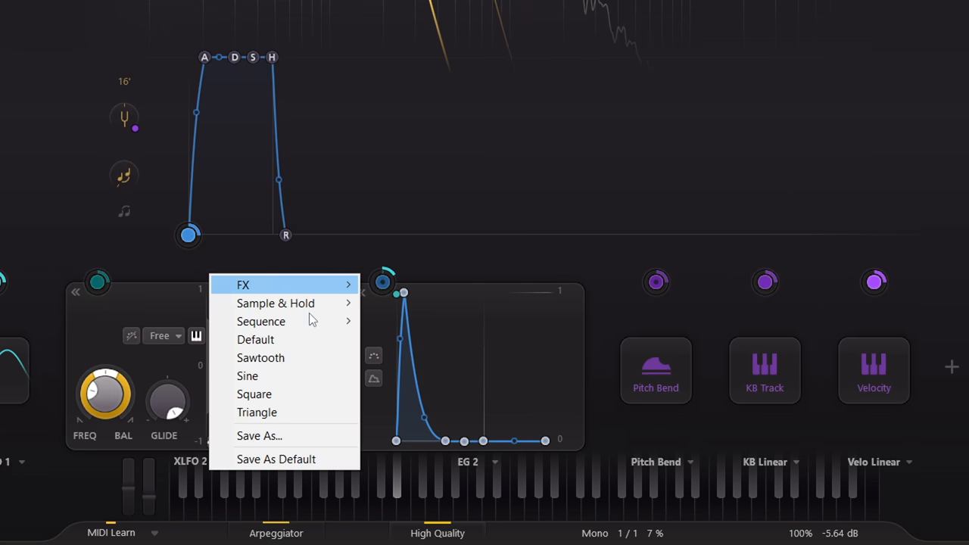
pyautogui.moveTo(261, 321)
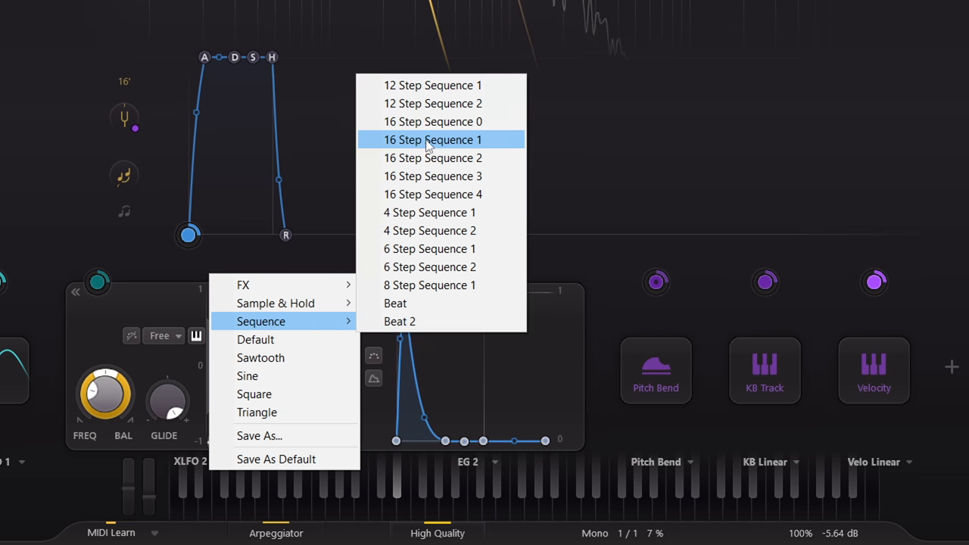
pyautogui.click(434, 140)
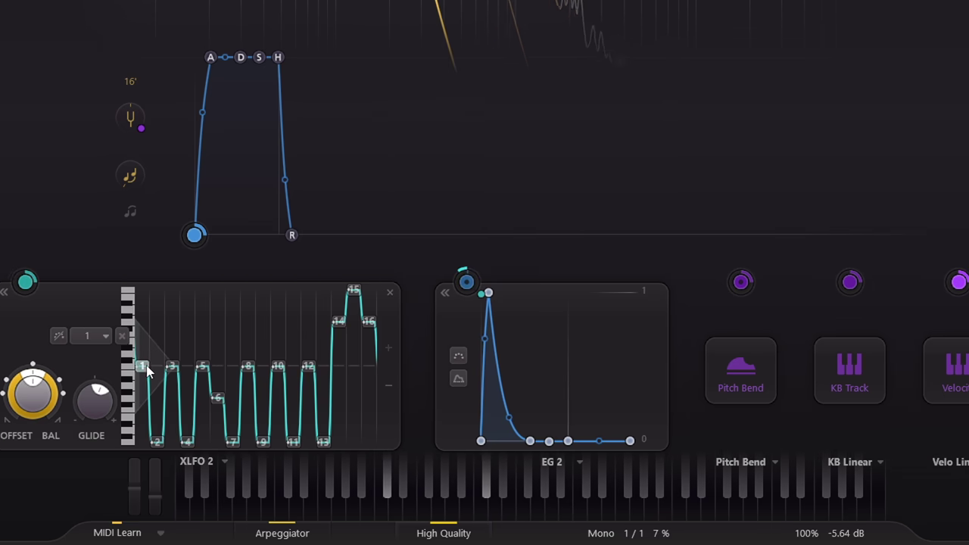
pyautogui.click(146, 370)
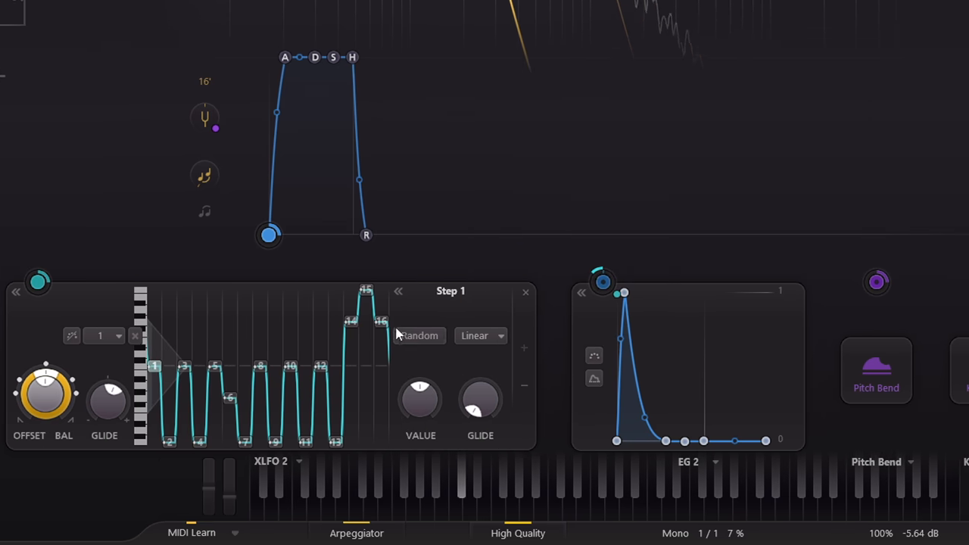
pyautogui.moveTo(146, 370)
pyautogui.mouseDown()
pyautogui.moveTo(379, 409)
pyautogui.moveTo(391, 431)
pyautogui.mouseUp()
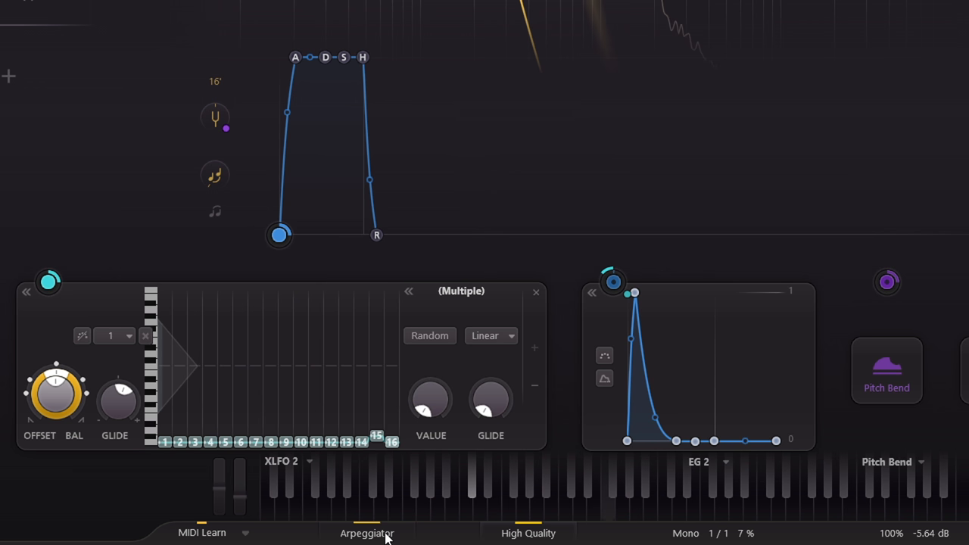
pyautogui.click(113, 335)
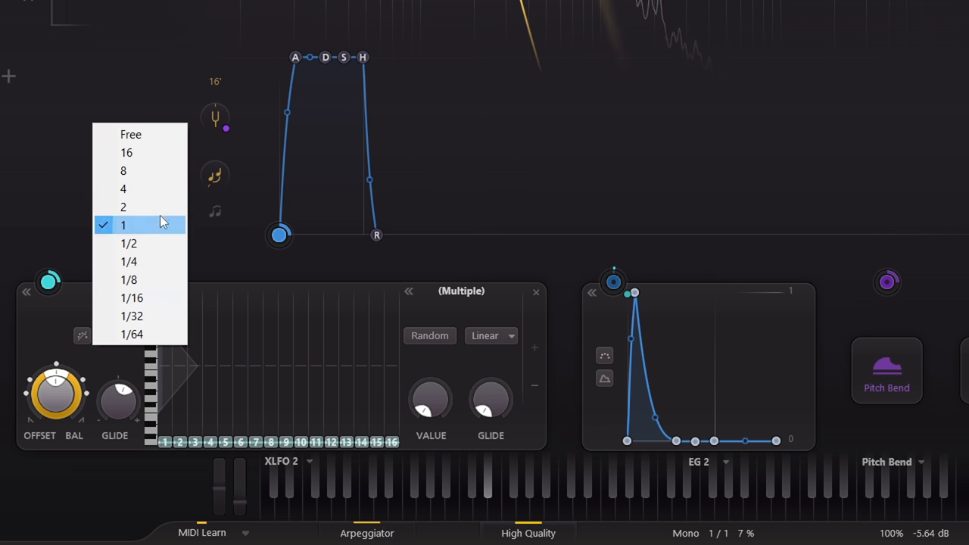
pyautogui.click(125, 206)
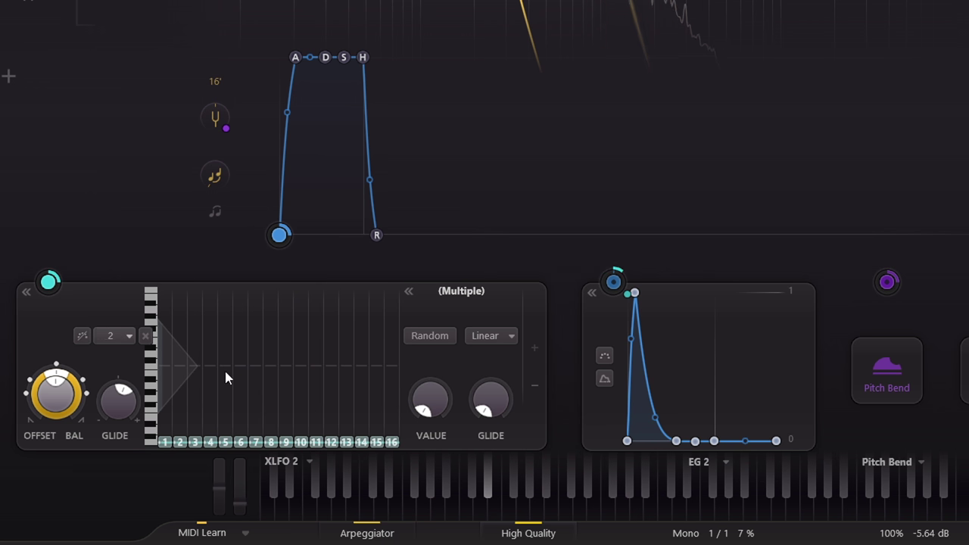
# Raise step 6 to maximum and route XLFO 2 to EG 2 sustain
pyautogui.click(242, 443)
pyautogui.moveTo(258, 309); pyautogui.dragTo(256, 260)
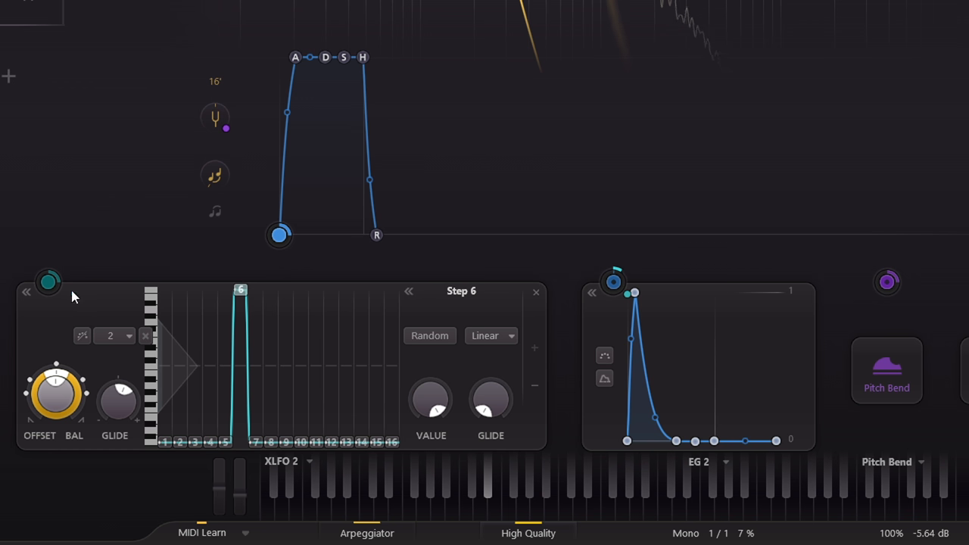
pyautogui.moveTo(50, 286)
pyautogui.mouseDown()
pyautogui.moveTo(699, 447)
pyautogui.moveTo(796, 439)
pyautogui.mouseUp()
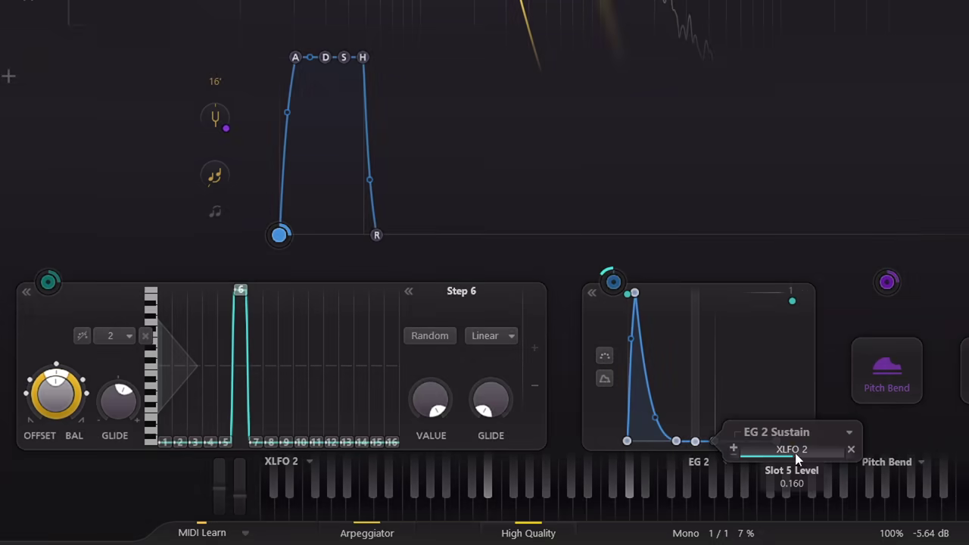
# Raise steps 12, 13 and 3 high and route XLFO 2 to portamento with a tiny amount
pyautogui.click(332, 442)
pyautogui.moveTo(339, 379); pyautogui.dragTo(341, 250)
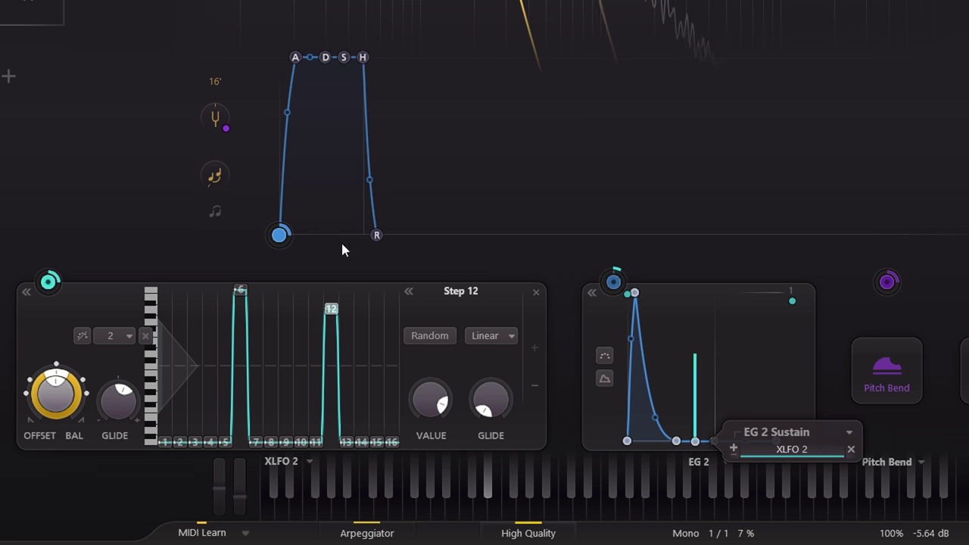
pyautogui.click(347, 448)
pyautogui.moveTo(347, 424); pyautogui.dragTo(349, 212)
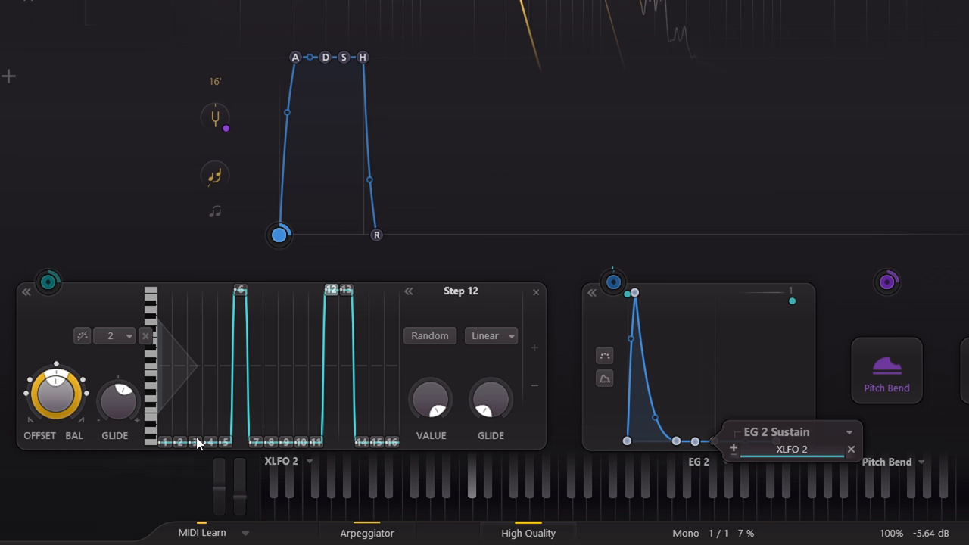
pyautogui.moveTo(196, 443); pyautogui.dragTo(195, 250)
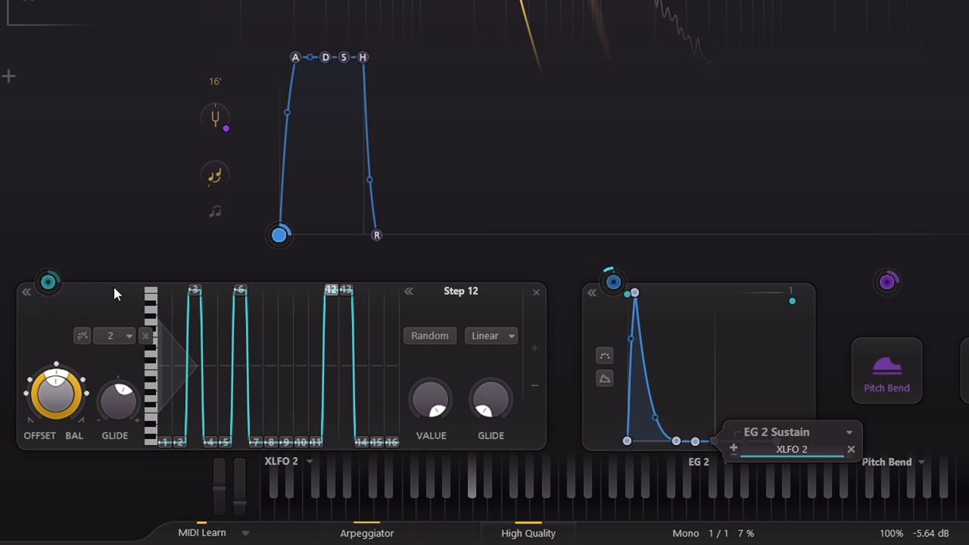
pyautogui.moveTo(48, 282); pyautogui.dragTo(286, 209)
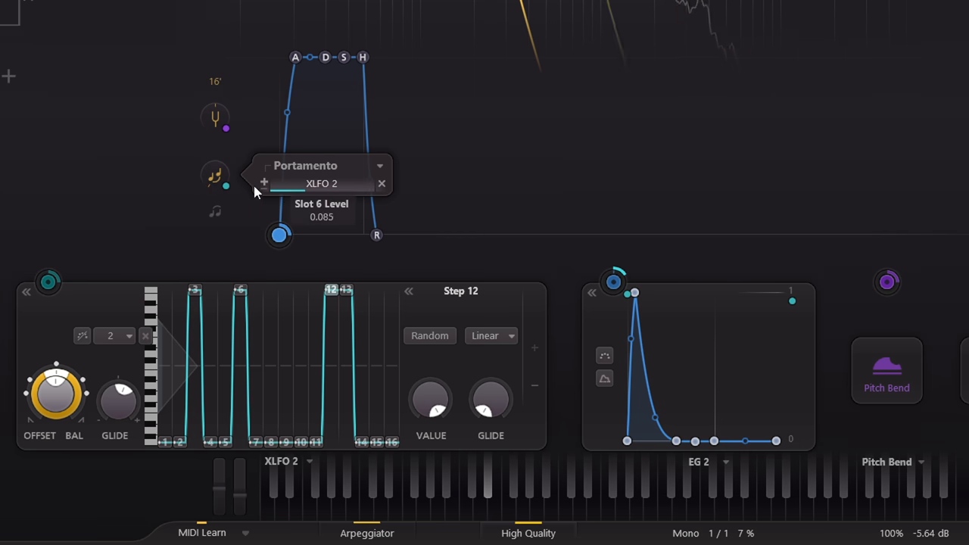
pyautogui.moveTo(230, 182)
pyautogui.mouseDown()
pyautogui.moveTo(209, 184)
pyautogui.moveTo(214, 191)
pyautogui.mouseUp()
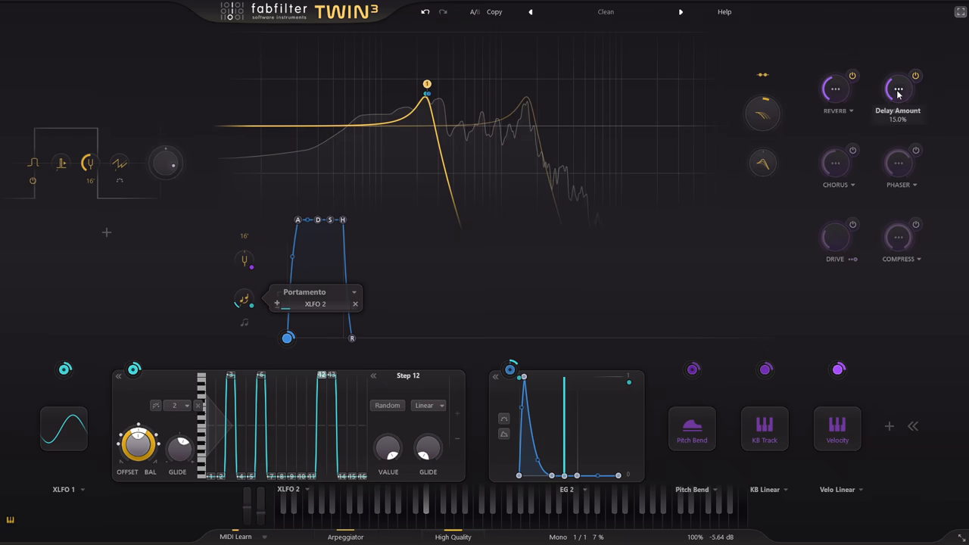
# Sync the delay to triplet timing and raise its feedback to about 65%
pyautogui.click(899, 91)
pyautogui.click(777, 317)
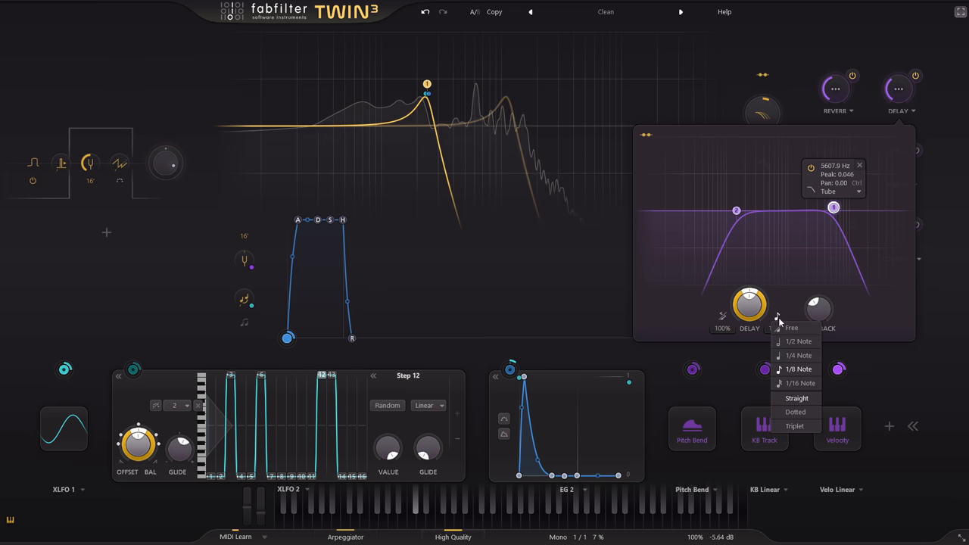
pyautogui.click(802, 428)
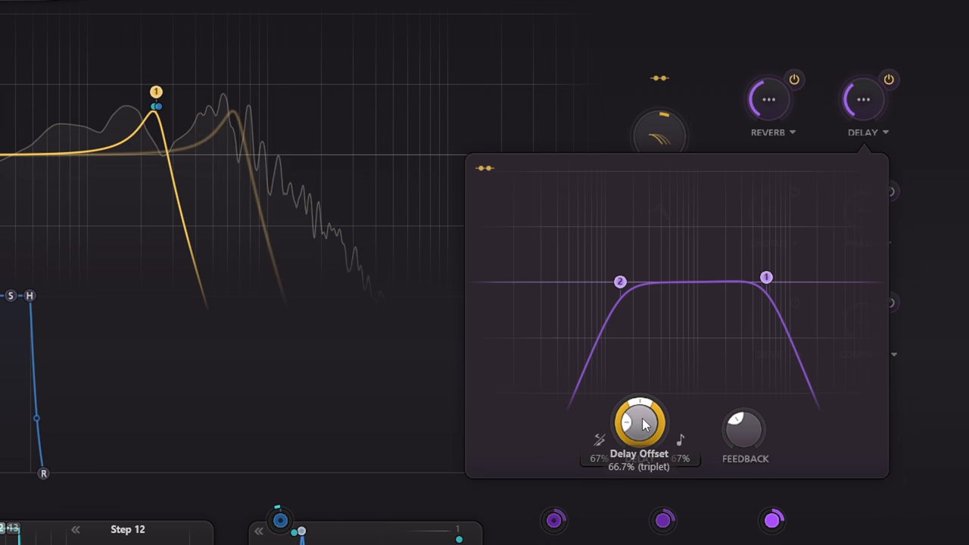
pyautogui.moveTo(646, 428); pyautogui.dragTo(646, 421)
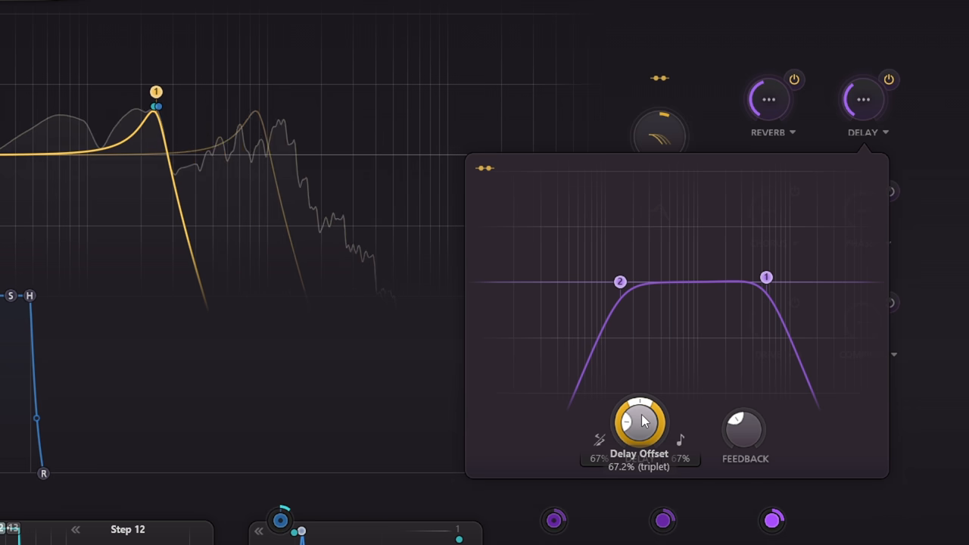
pyautogui.moveTo(747, 437)
pyautogui.mouseDown()
pyautogui.moveTo(746, 419)
pyautogui.moveTo(745, 437)
pyautogui.mouseUp()
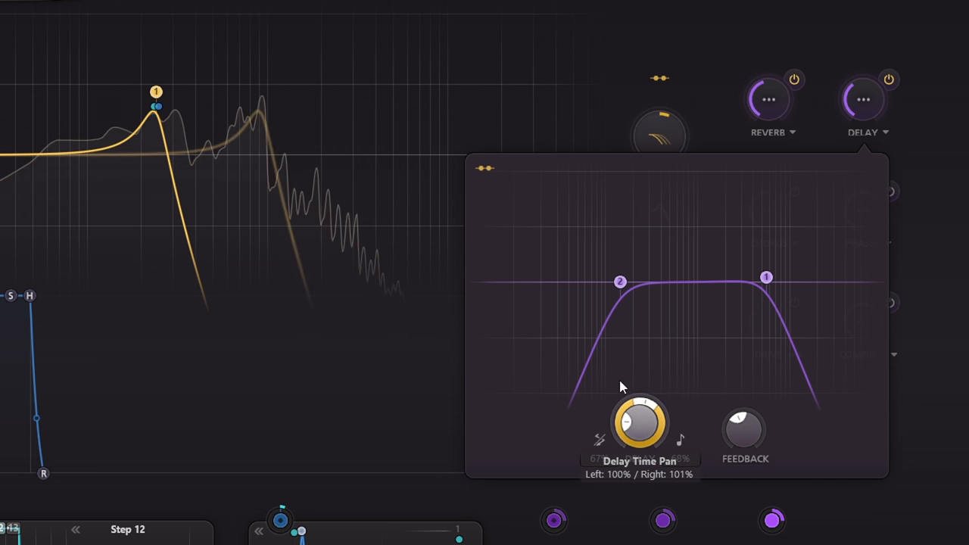
pyautogui.click(603, 443)
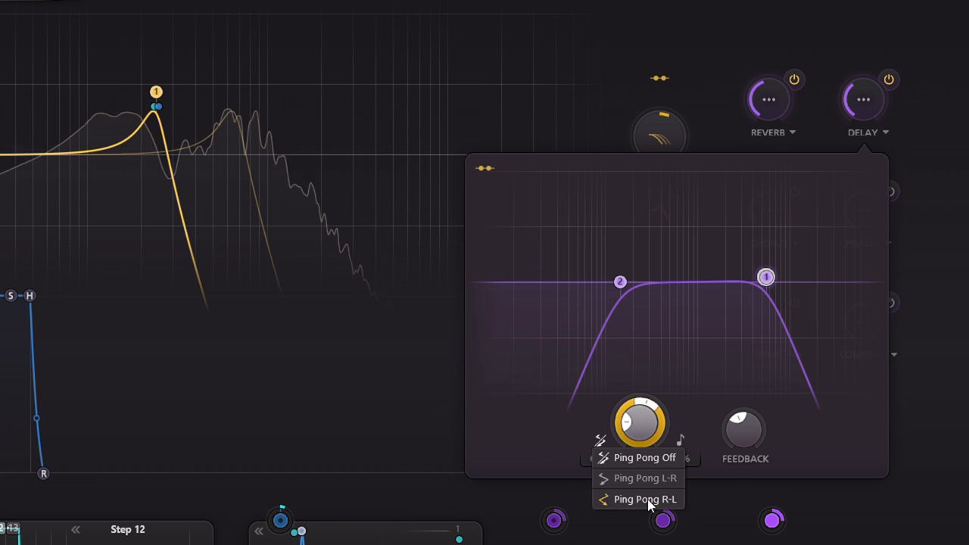
# Add delay filter bands giving a dip and a gentle Tube-type bump
pyautogui.doubleClick(668, 314)
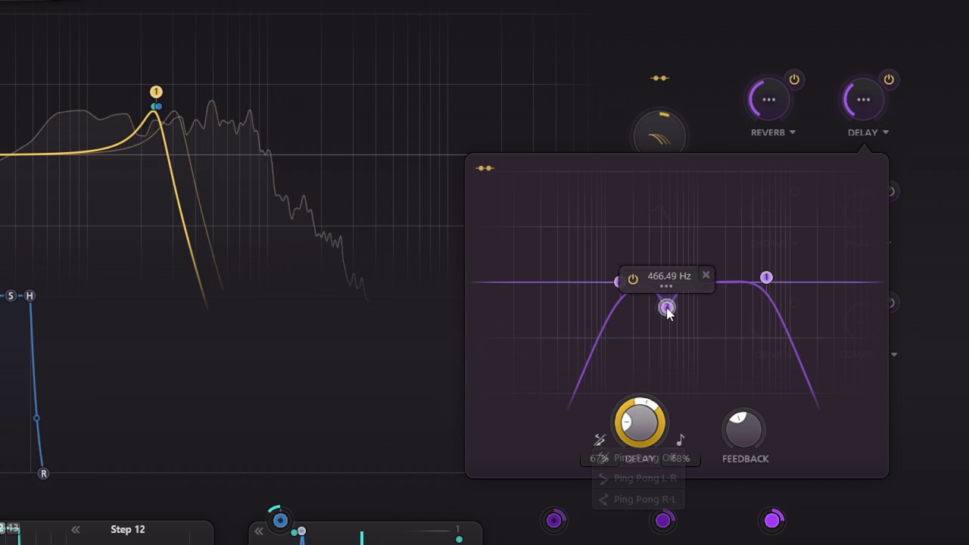
pyautogui.doubleClick(711, 264)
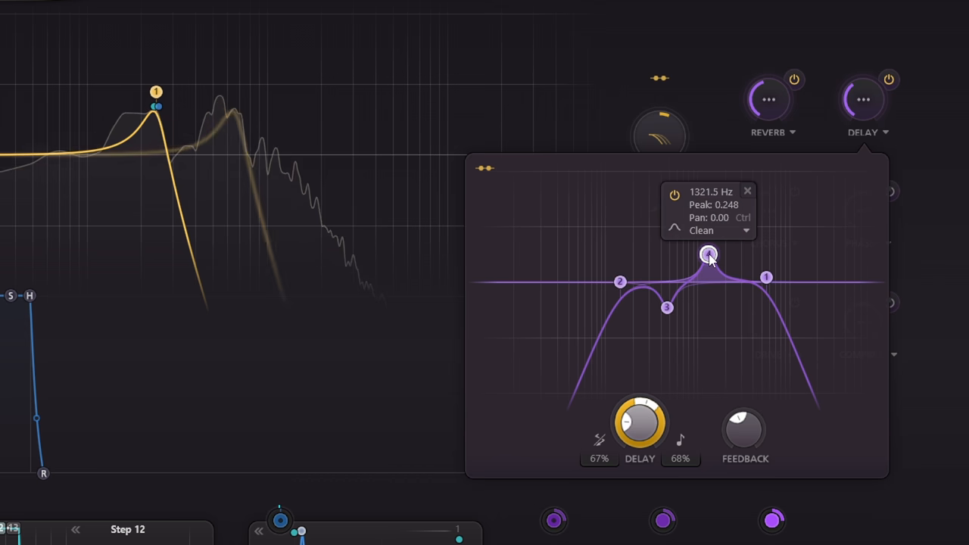
pyautogui.click(712, 232)
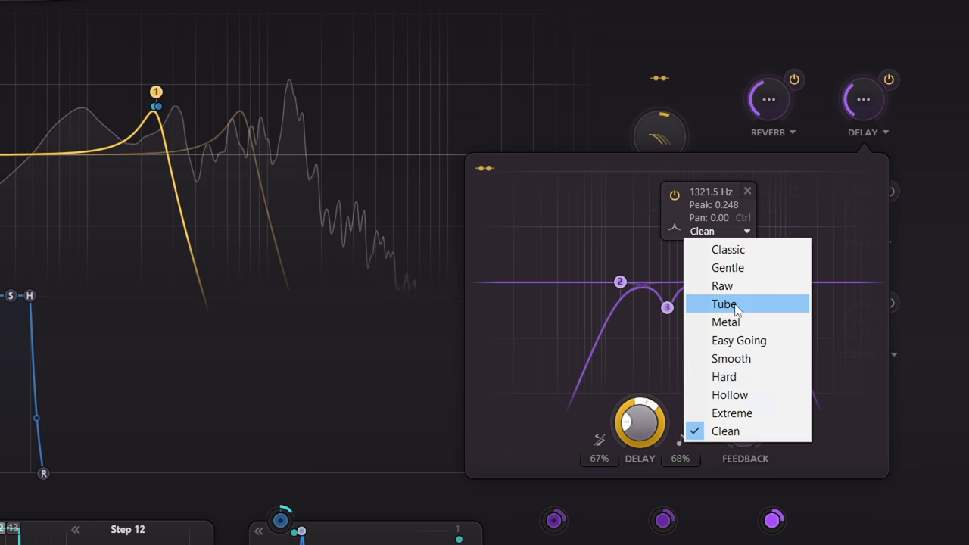
pyautogui.click(721, 305)
pyautogui.moveTo(708, 255); pyautogui.dragTo(705, 271)
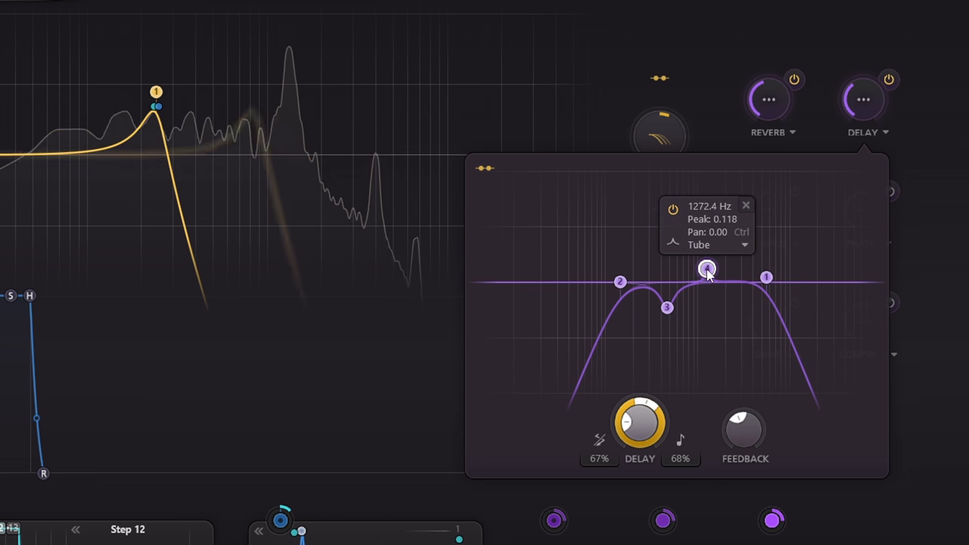
pyautogui.press('Delete')
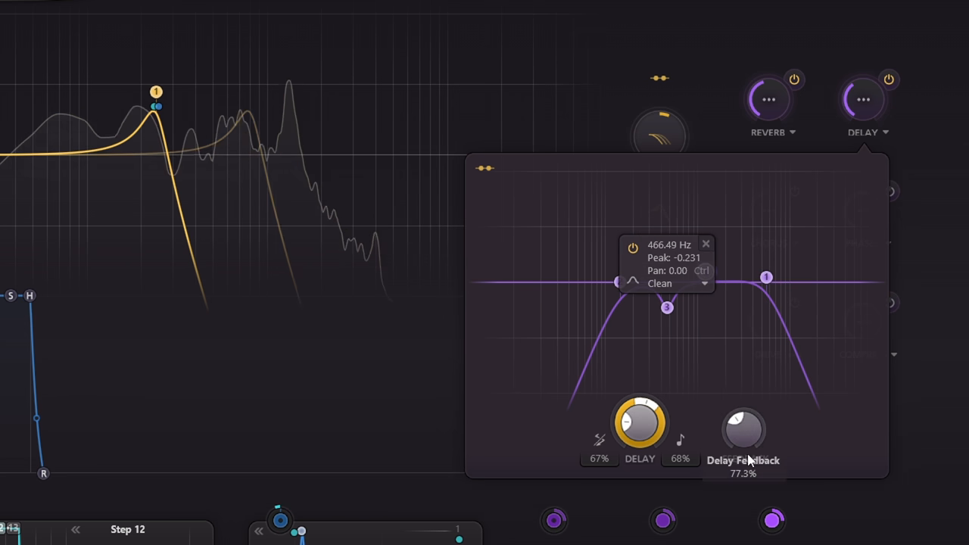
pyautogui.scroll(-2, 750, 462)
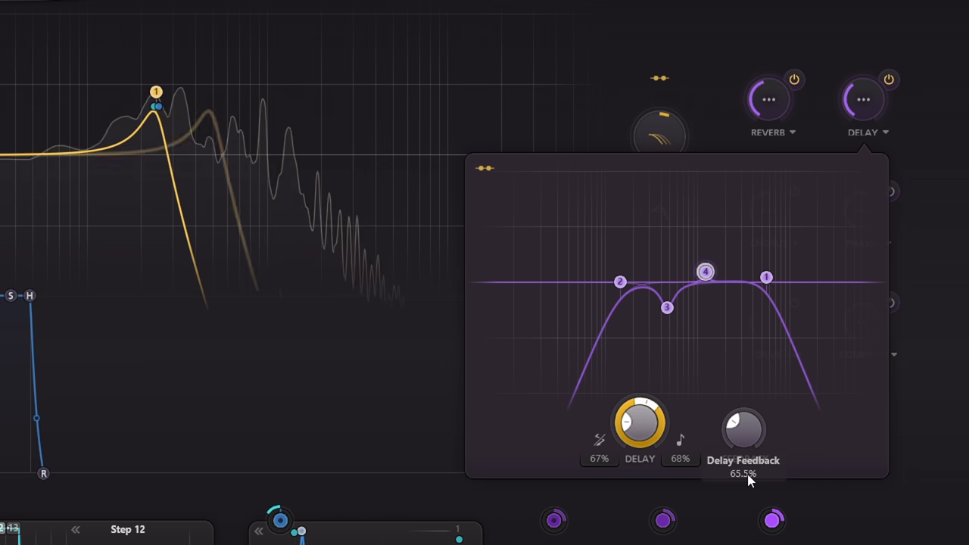
# Turn the drive amount up and try placing it before the effects
pyautogui.press('Escape')
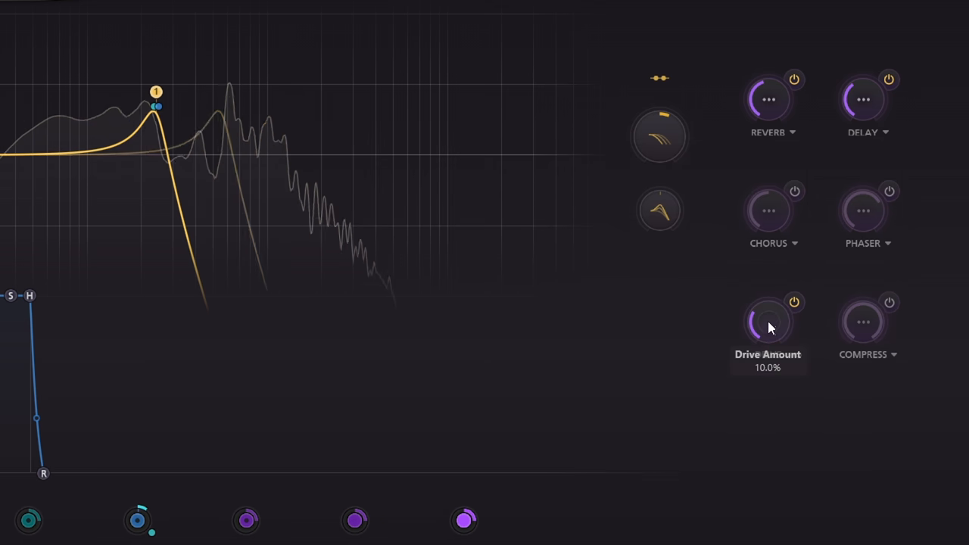
pyautogui.moveTo(770, 324); pyautogui.dragTo(766, 273)
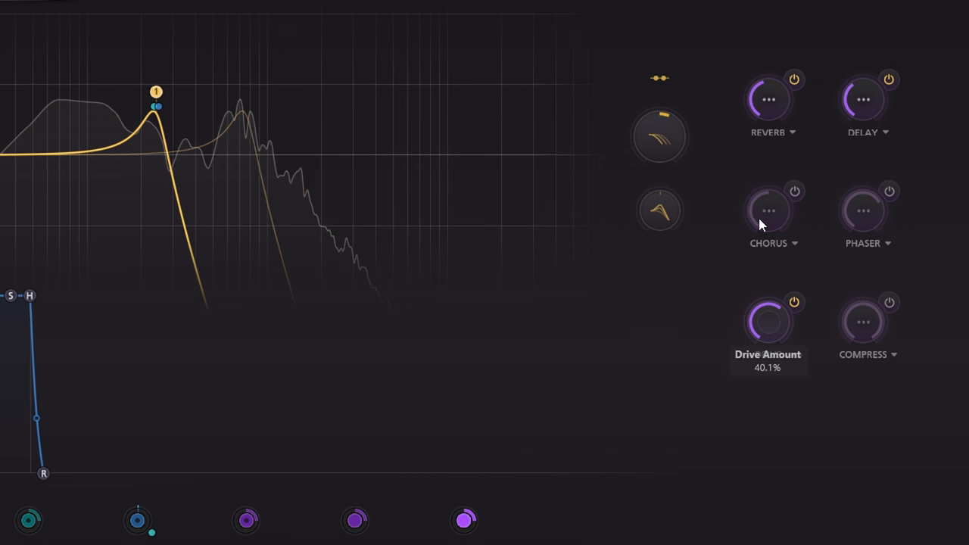
pyautogui.moveTo(755, 217)
pyautogui.mouseDown()
pyautogui.moveTo(747, 128)
pyautogui.moveTo(748, 259)
pyautogui.mouseUp()
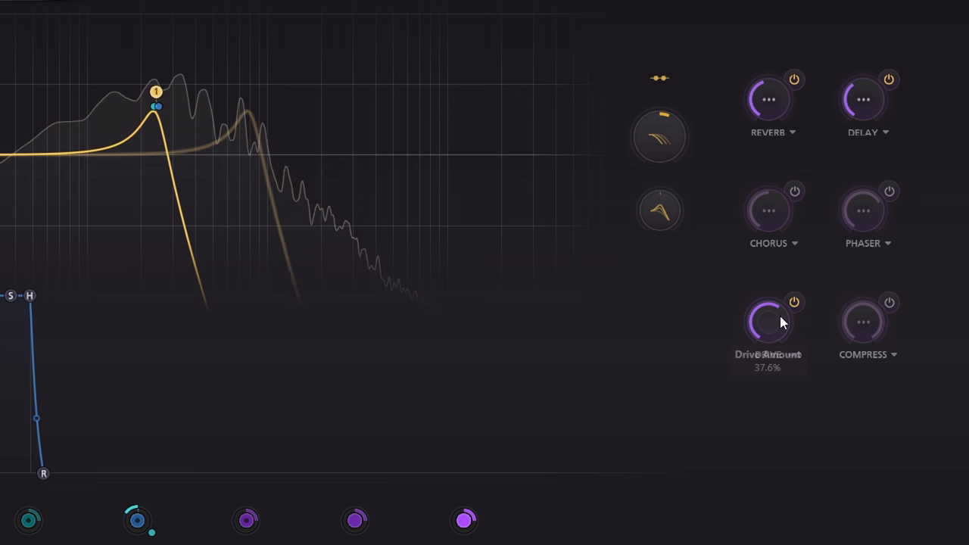
pyautogui.click(795, 355)
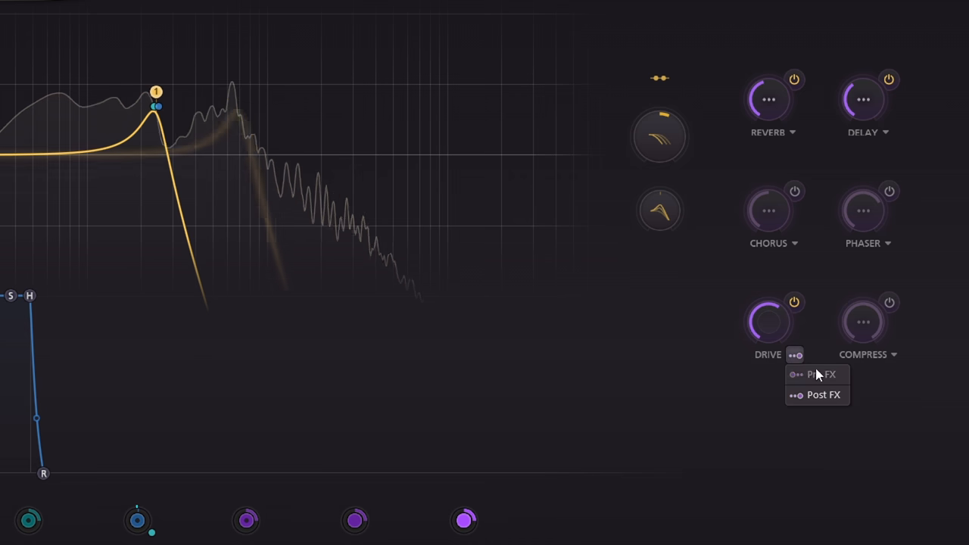
pyautogui.click(822, 376)
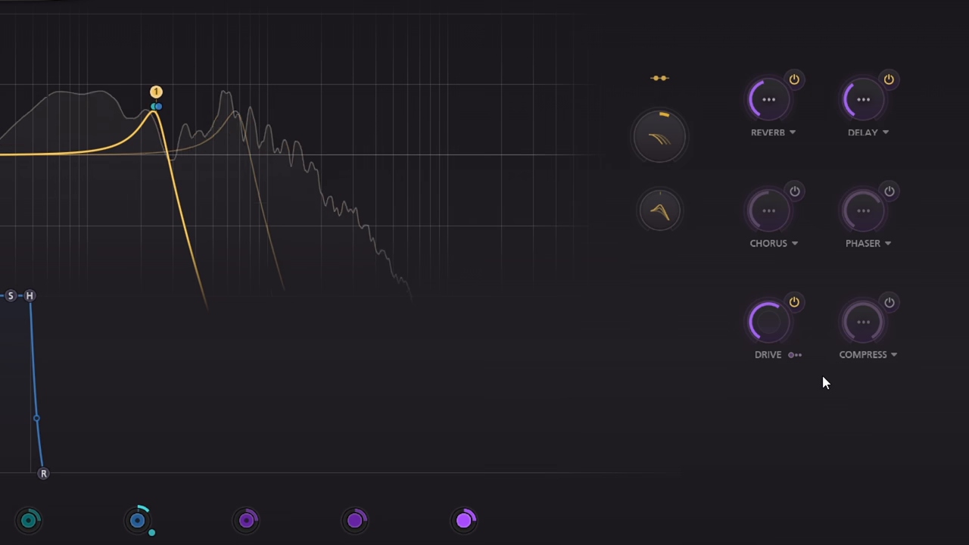
pyautogui.moveTo(769, 321)
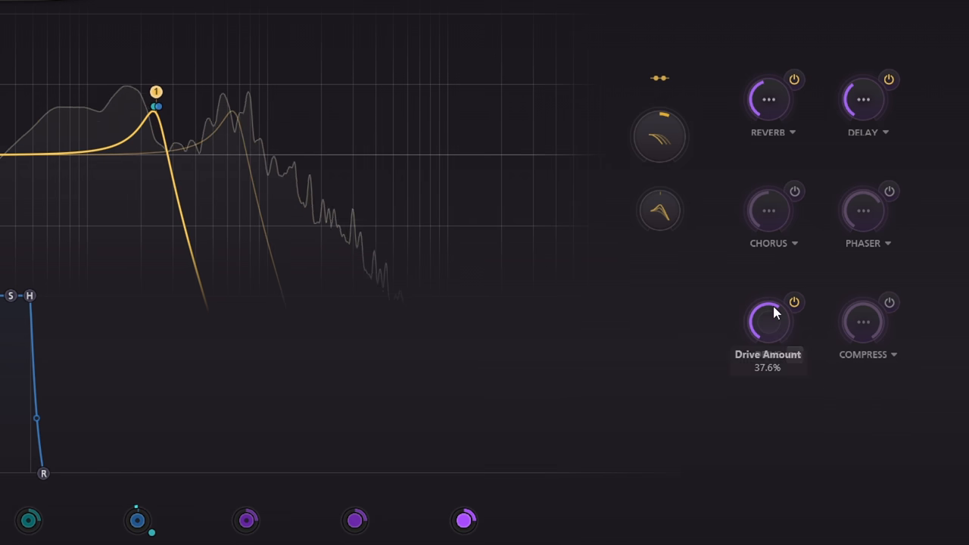
# Place drive Post FX, raise the delay to about 20% and push drive further
pyautogui.click(796, 354)
pyautogui.click(822, 394)
pyautogui.moveTo(867, 118); pyautogui.dragTo(864, 92)
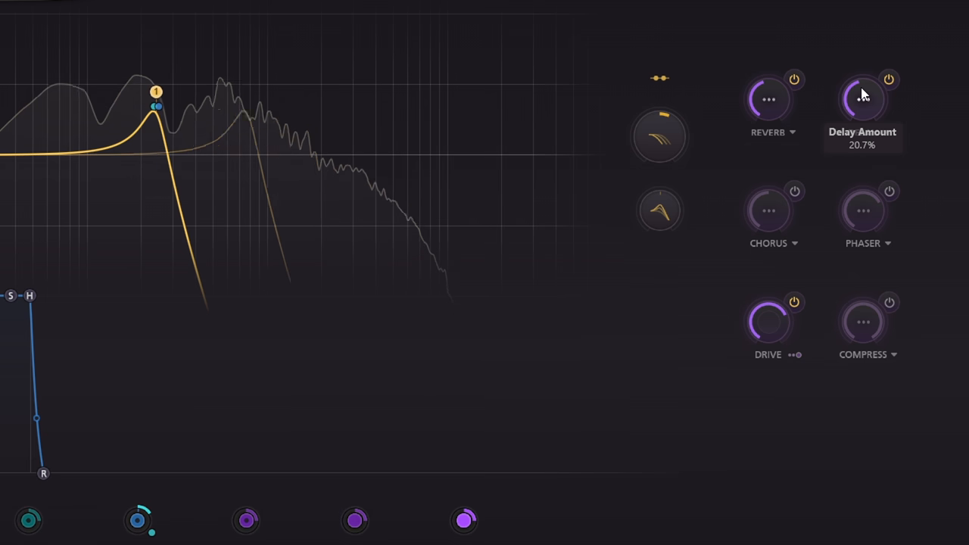
pyautogui.moveTo(778, 310)
pyautogui.mouseDown()
pyautogui.moveTo(778, 287)
pyautogui.moveTo(826, 294)
pyautogui.moveTo(836, 281)
pyautogui.mouseUp()
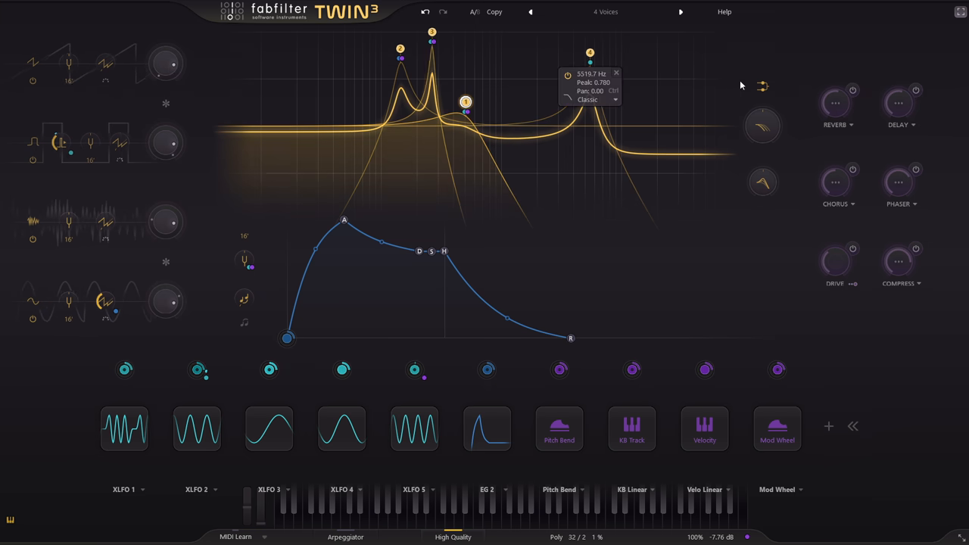
# Glance at filter routing, then toggle oscillators so 1 and 3 are off while 2 sounds
pyautogui.click(763, 87)
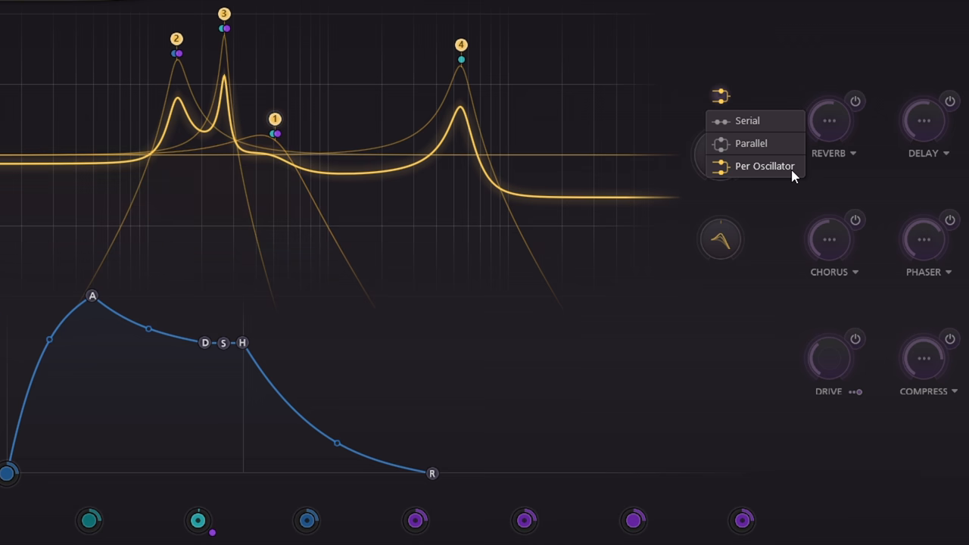
pyautogui.click(794, 175)
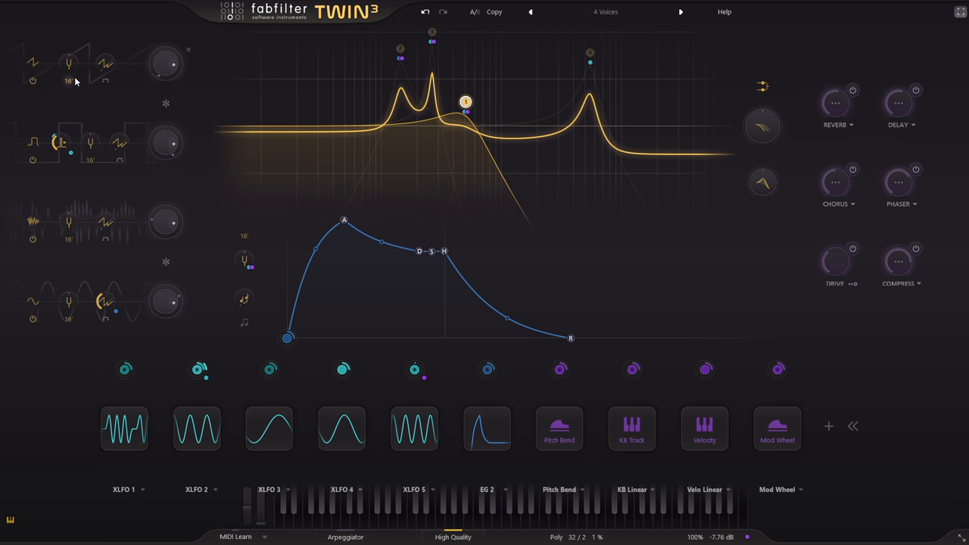
pyautogui.click(32, 161)
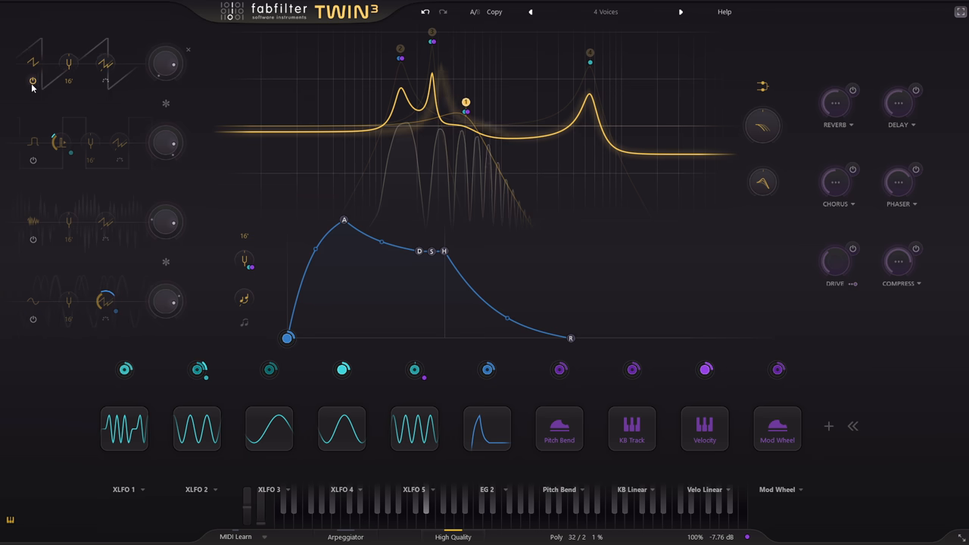
pyautogui.click(33, 81)
pyautogui.click(33, 160)
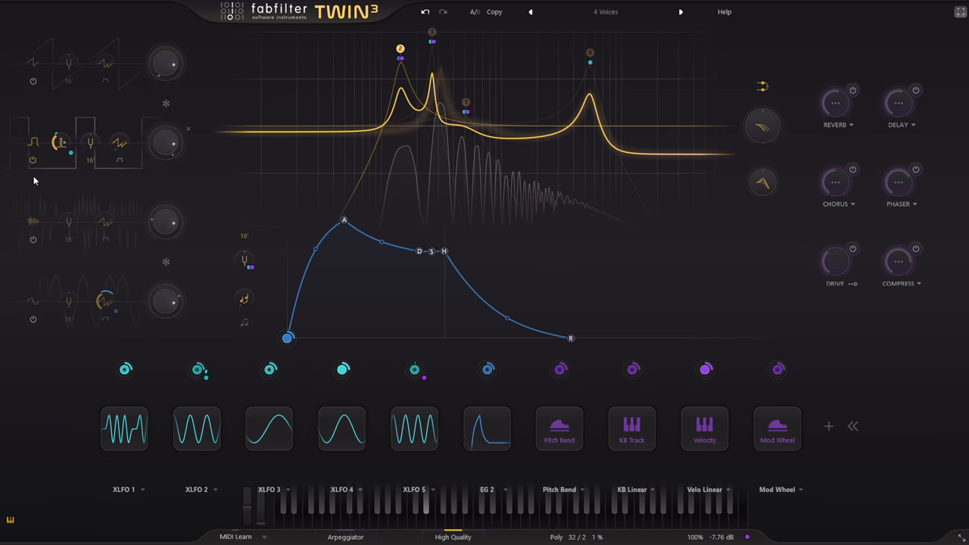
pyautogui.click(34, 241)
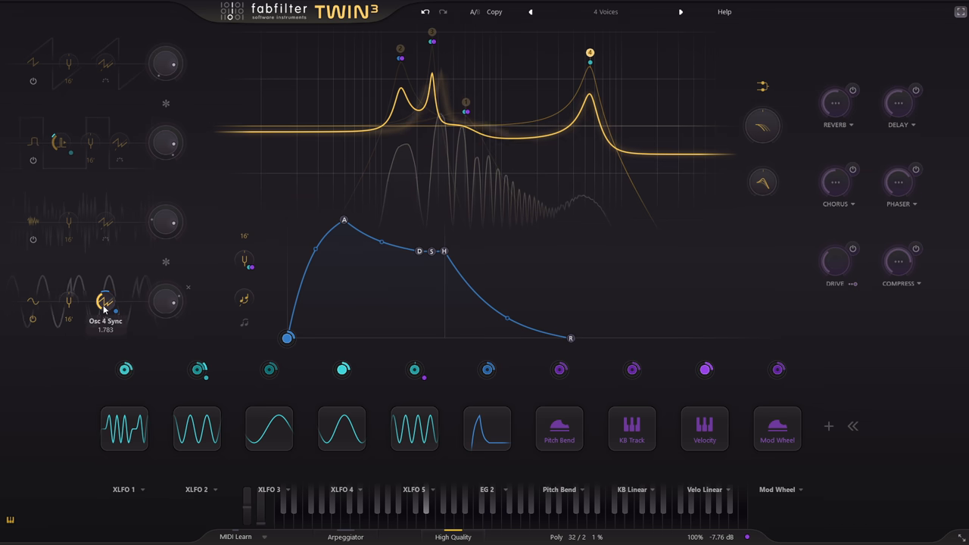
# Switch oscillators 3 and 1 back on and set the voice mode to Per Oscillator
pyautogui.click(33, 240)
pyautogui.click(33, 83)
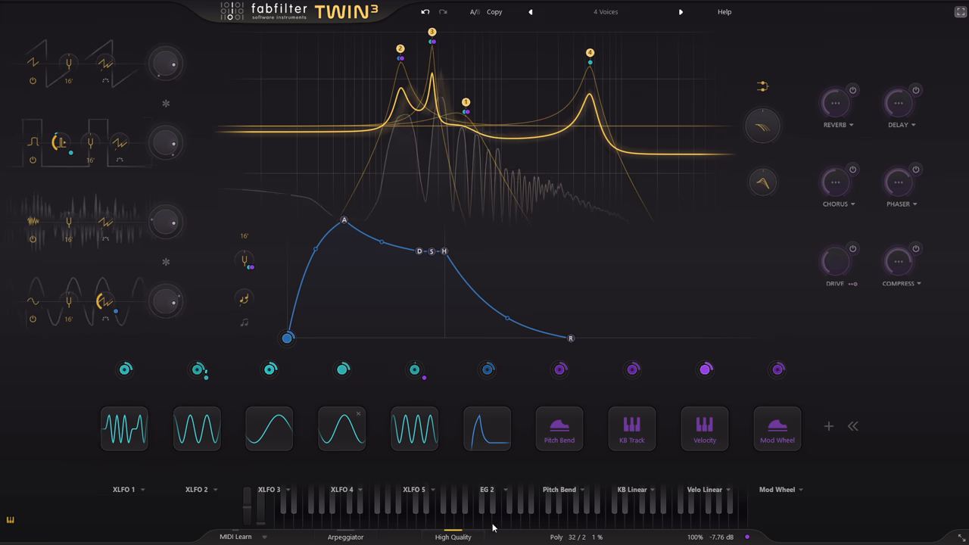
pyautogui.click(576, 537)
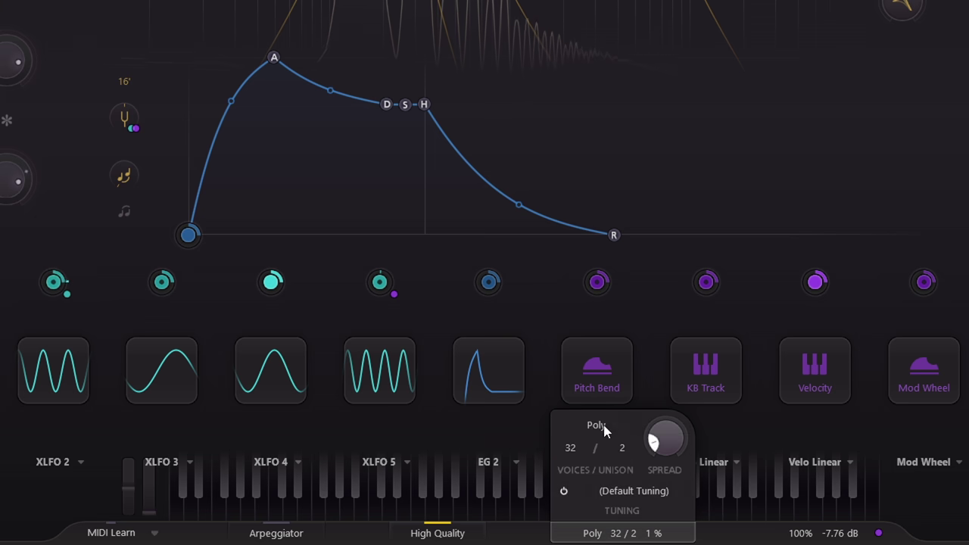
pyautogui.click(606, 427)
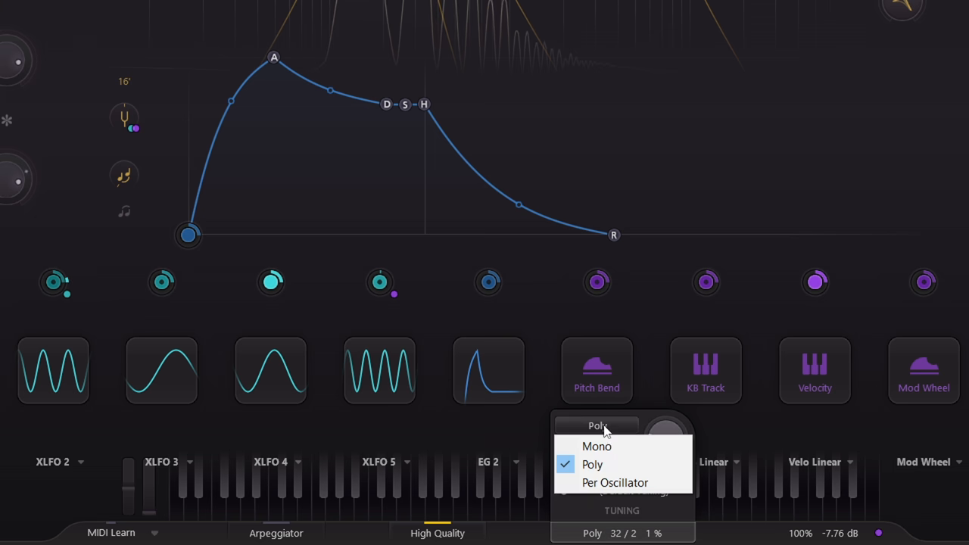
pyautogui.click(642, 487)
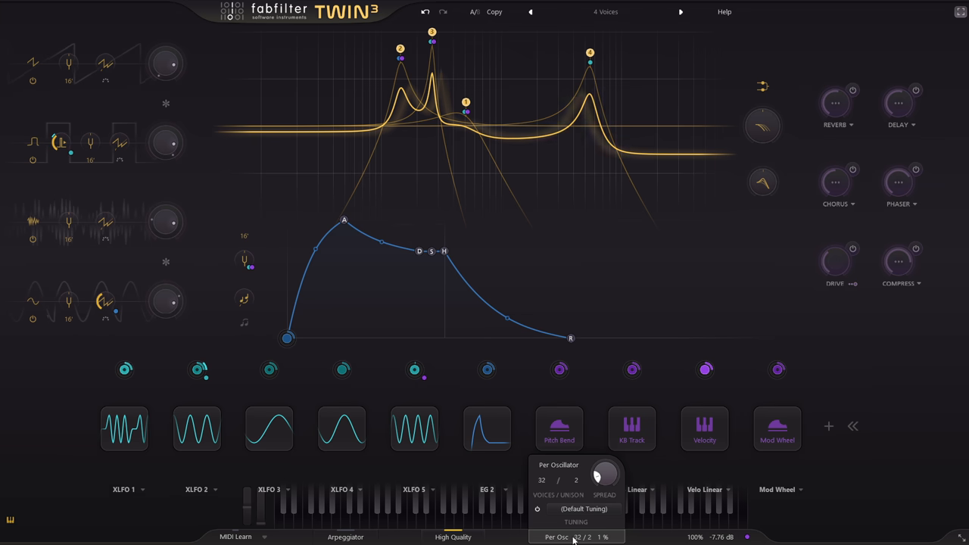
pyautogui.click(575, 540)
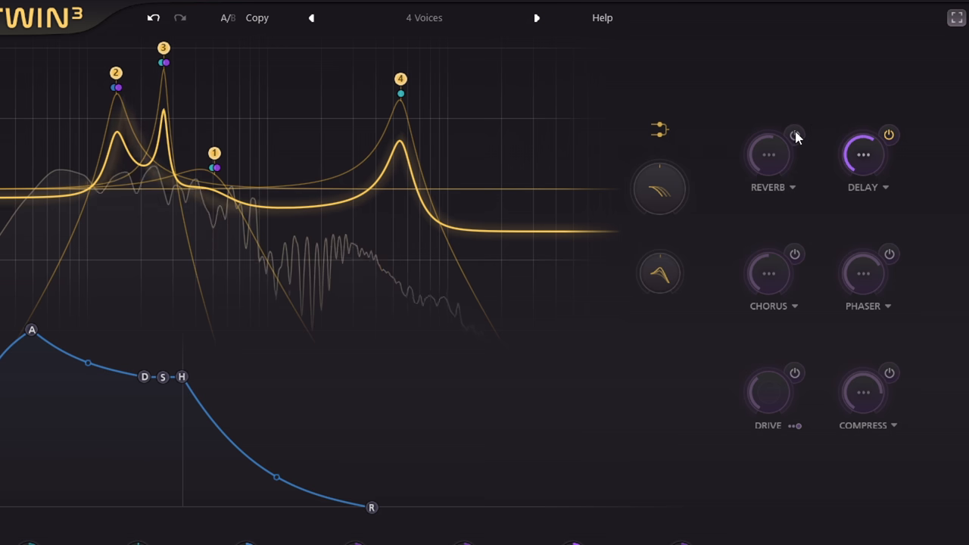
# Turn reverb on at 100% amount, set time to 20 seconds and sweep brightness up to 100%
pyautogui.click(795, 136)
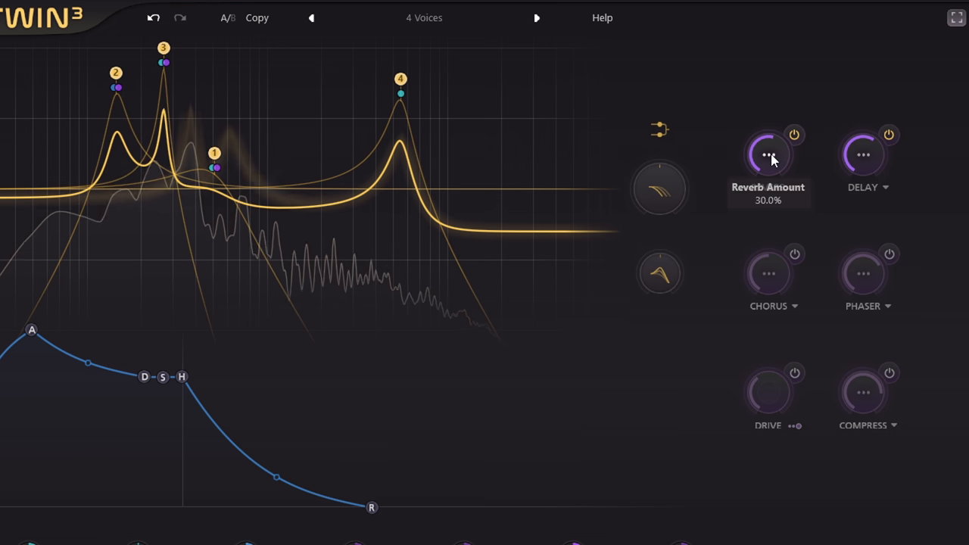
pyautogui.moveTo(774, 36); pyautogui.dragTo(774, 16)
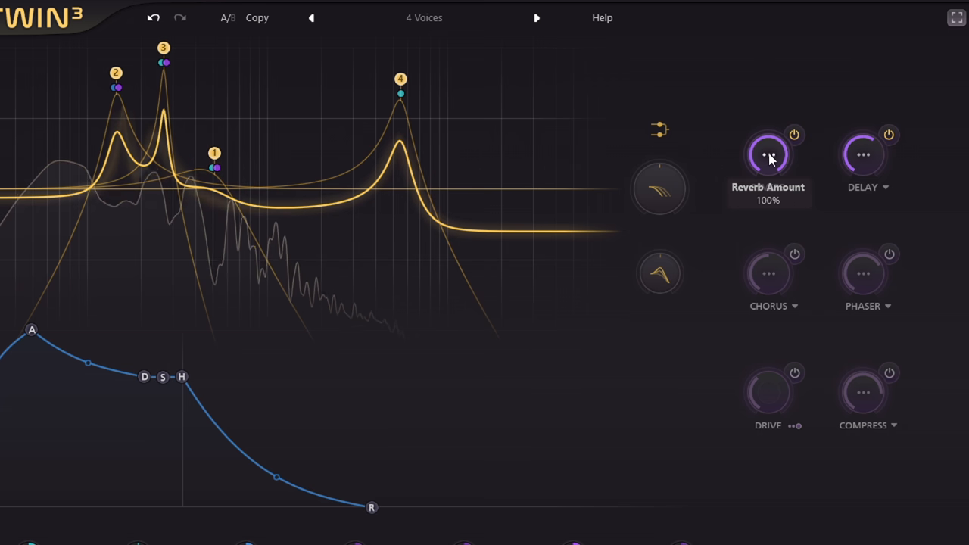
pyautogui.click(792, 187)
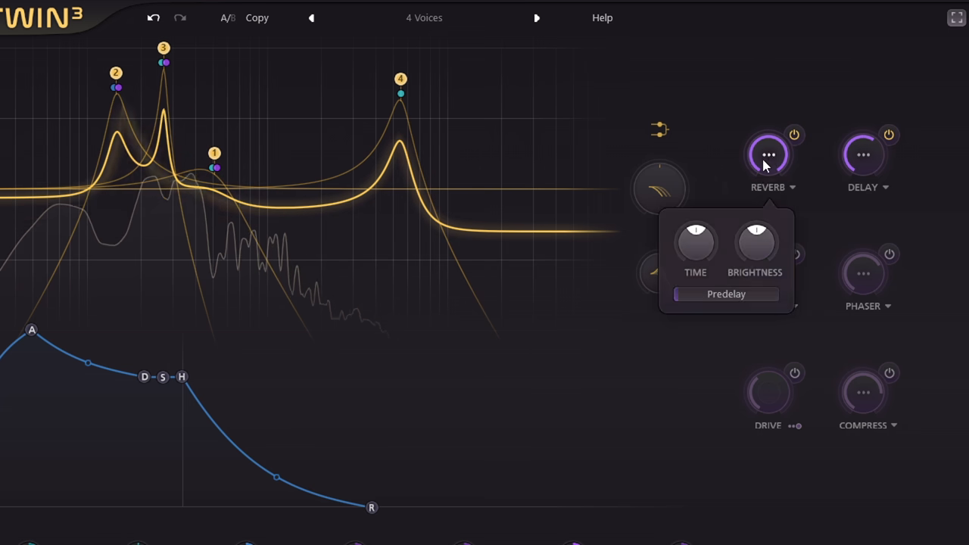
pyautogui.moveTo(696, 247); pyautogui.dragTo(699, 27)
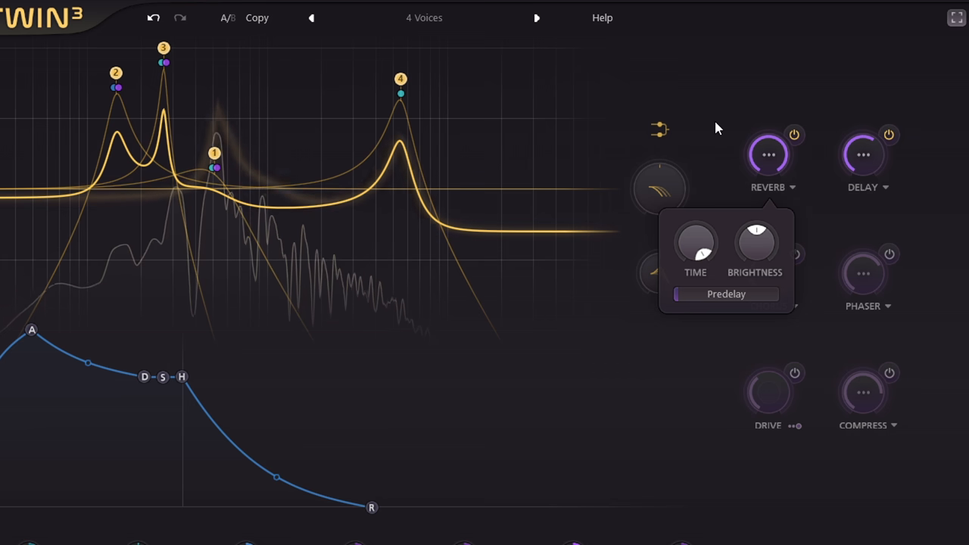
pyautogui.moveTo(756, 243)
pyautogui.moveTo(759, 247); pyautogui.dragTo(756, 395)
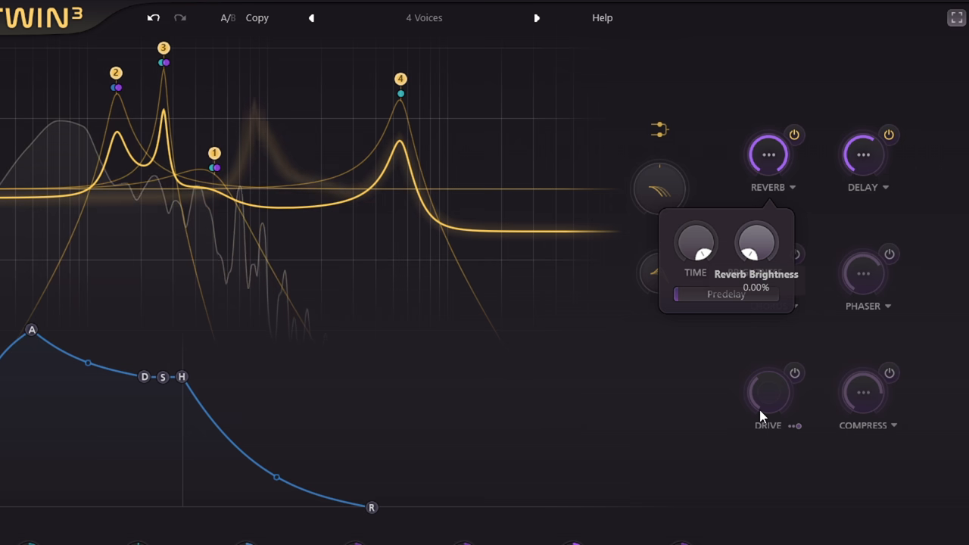
pyautogui.moveTo(759, 375); pyautogui.dragTo(767, 152)
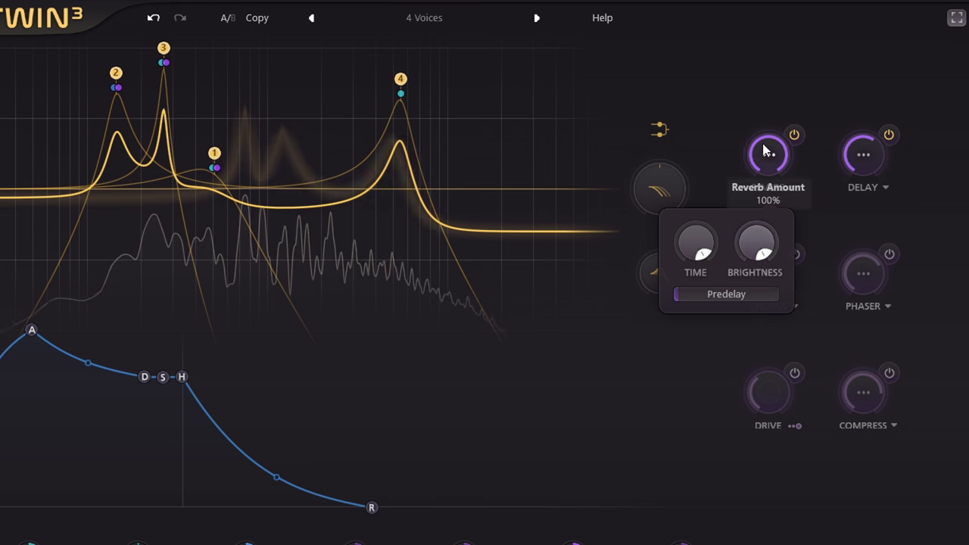
# Reset reverb brightness to 50%, modulate it with XLFO 4, and raise predelay to about 16 ms
pyautogui.doubleClick(762, 245)
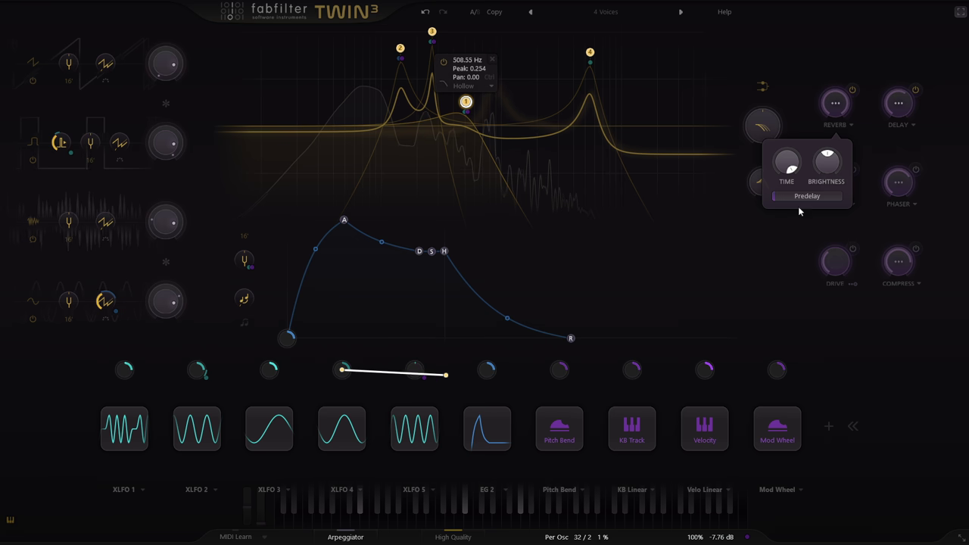
pyautogui.moveTo(345, 371); pyautogui.dragTo(827, 163)
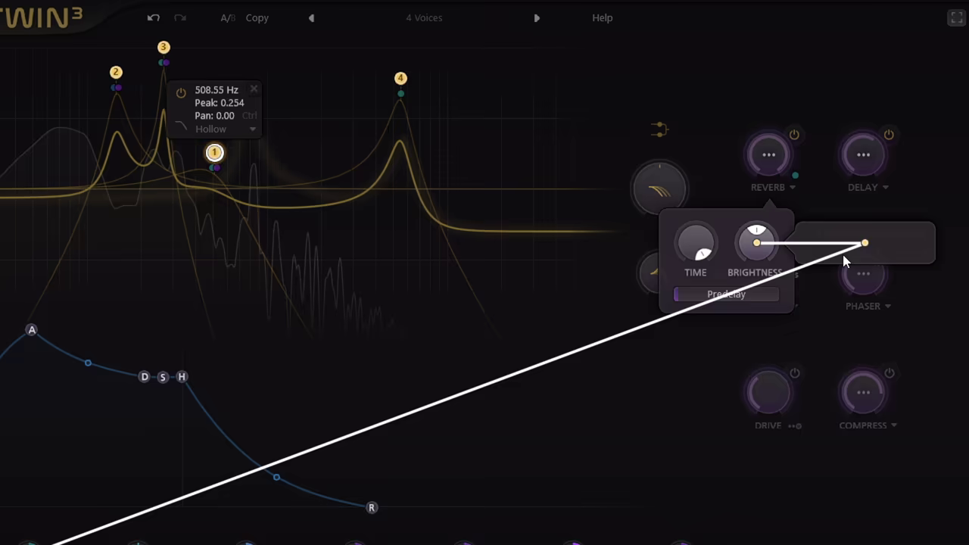
pyautogui.moveTo(846, 261); pyautogui.dragTo(862, 259)
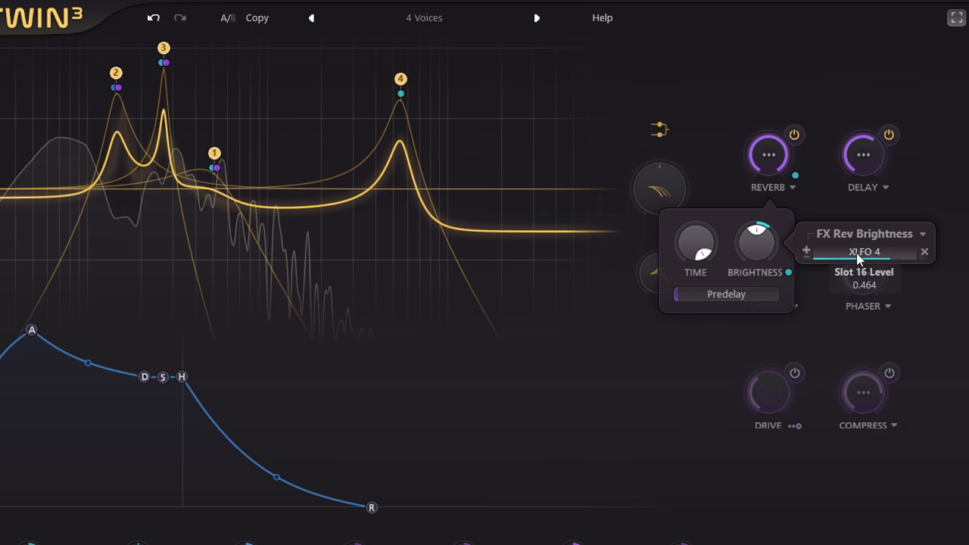
pyautogui.moveTo(807, 196)
pyautogui.moveTo(702, 299); pyautogui.dragTo(820, 308)
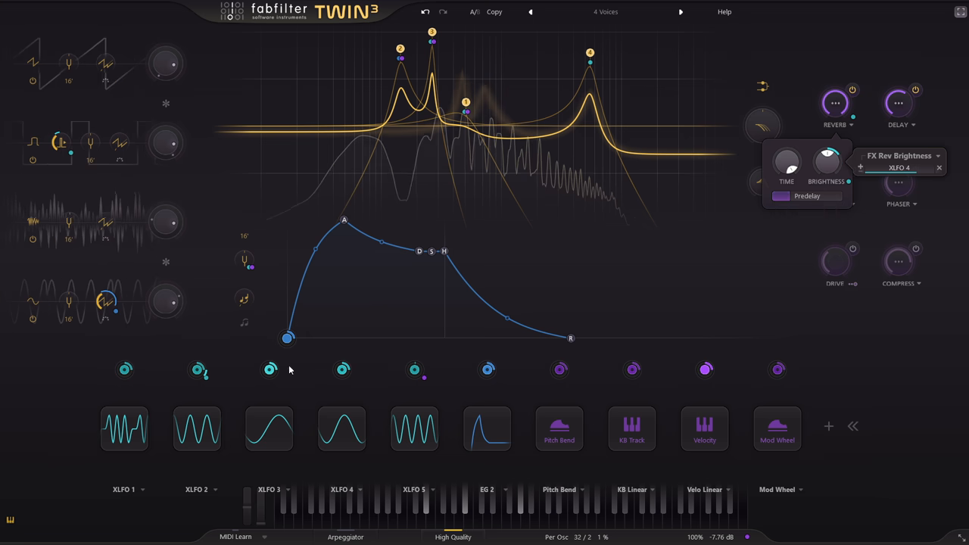
# Modulate reverb predelay lightly with XLFO 2 at reduced depth and lower the reverb amount slightly
pyautogui.moveTo(199, 369)
pyautogui.mouseDown()
pyautogui.moveTo(843, 190)
pyautogui.moveTo(815, 198)
pyautogui.mouseUp()
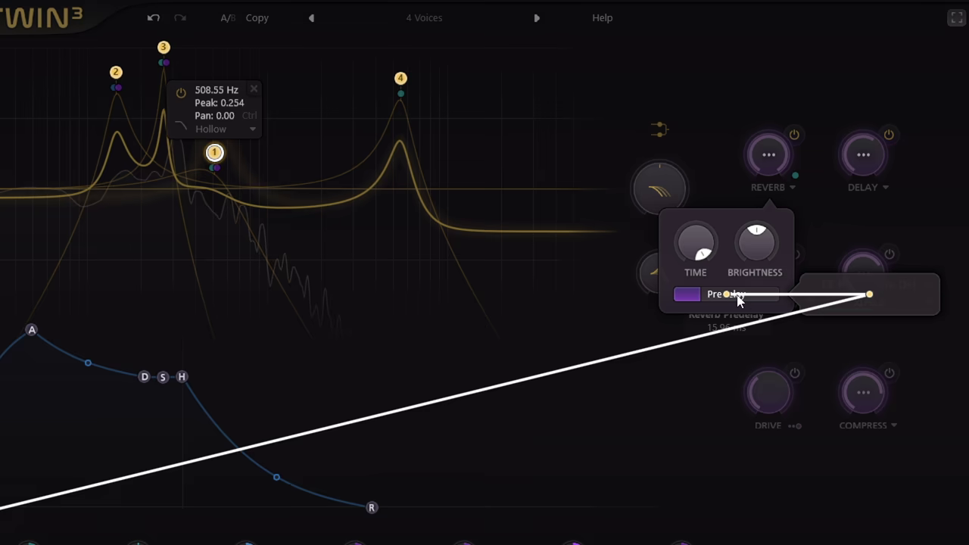
pyautogui.moveTo(739, 298); pyautogui.dragTo(738, 298)
pyautogui.moveTo(844, 310); pyautogui.dragTo(842, 311)
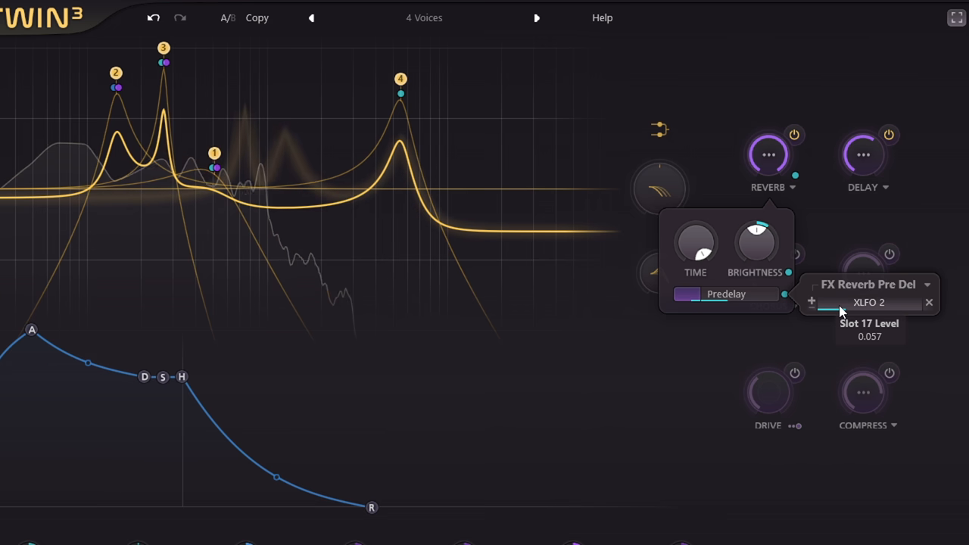
pyautogui.moveTo(842, 310); pyautogui.dragTo(842, 310)
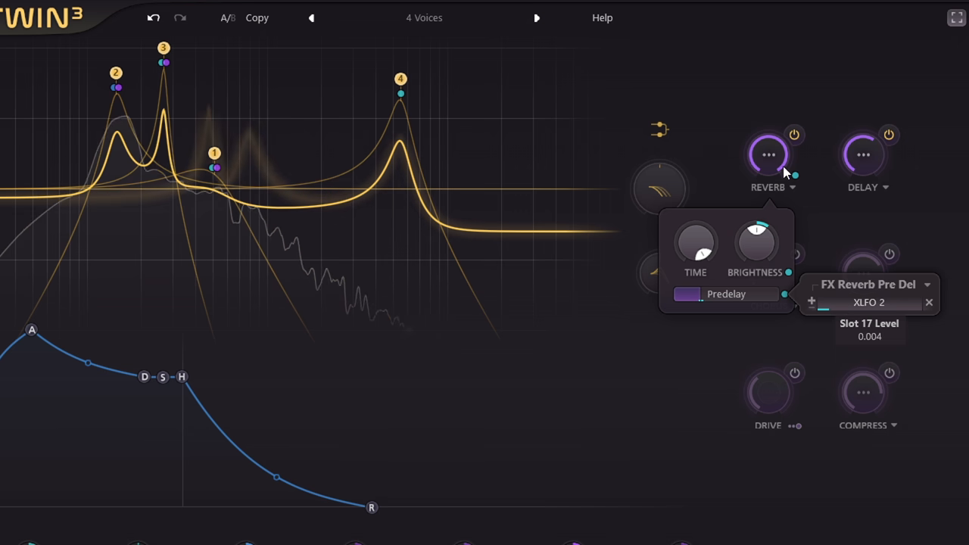
pyautogui.moveTo(768, 155)
pyautogui.moveTo(774, 224); pyautogui.dragTo(774, 227)
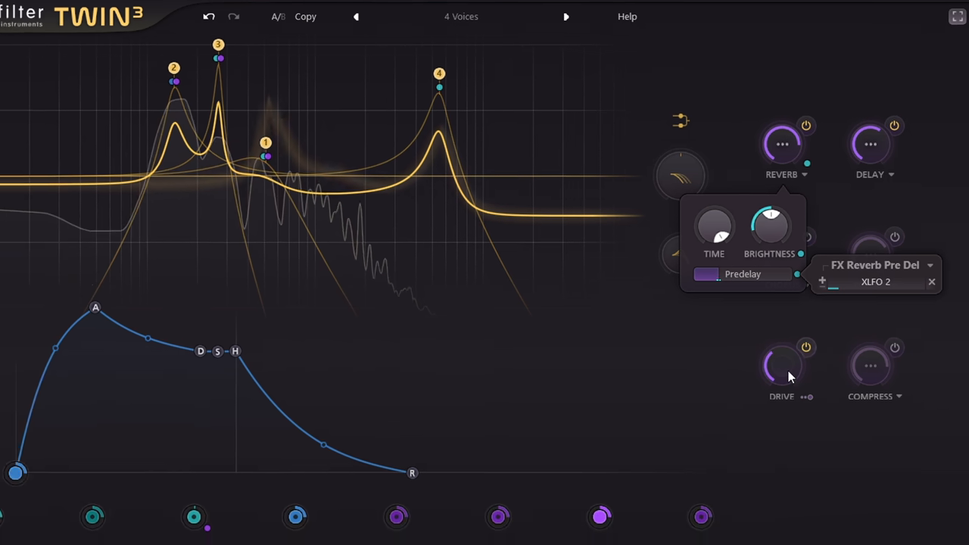
pyautogui.moveTo(768, 393)
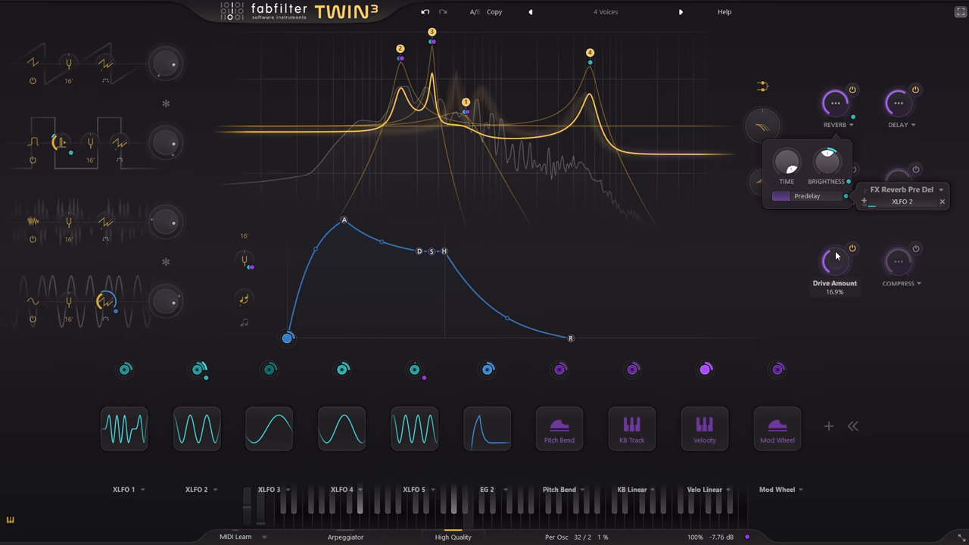
# Close the reverb and modulation settings popups
pyautogui.click(825, 233)
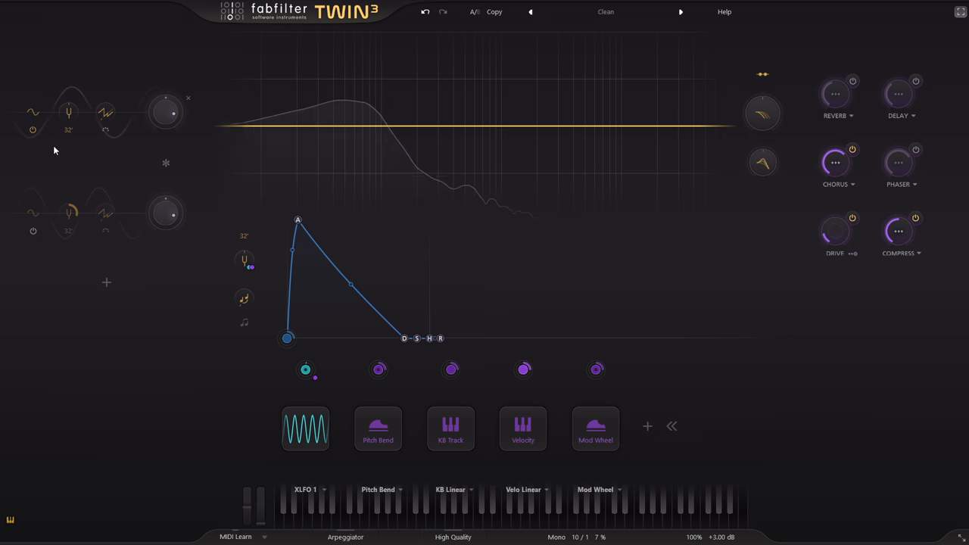
pyautogui.click(32, 130)
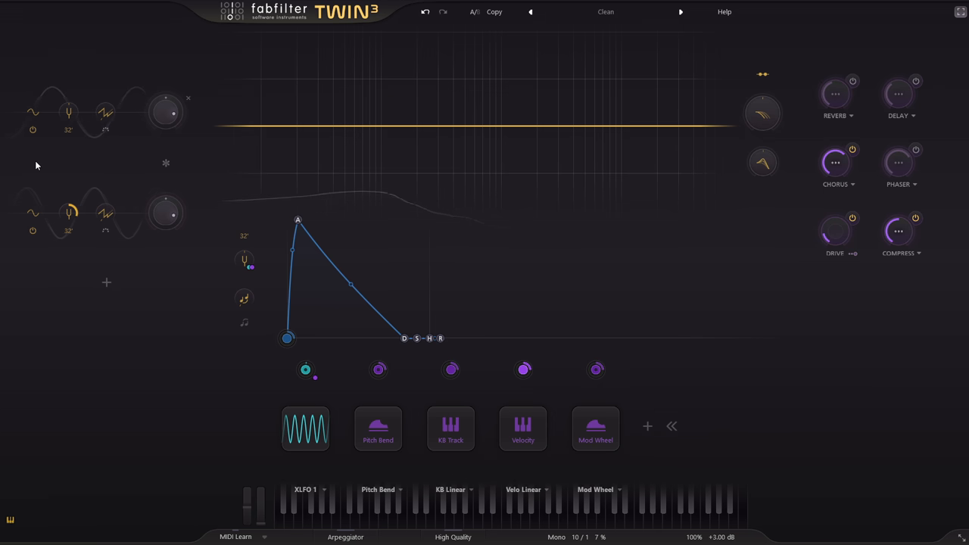
# Add a third sine oscillator pitched at 16' with its level around -5 dB
pyautogui.click(106, 284)
pyautogui.click(68, 282)
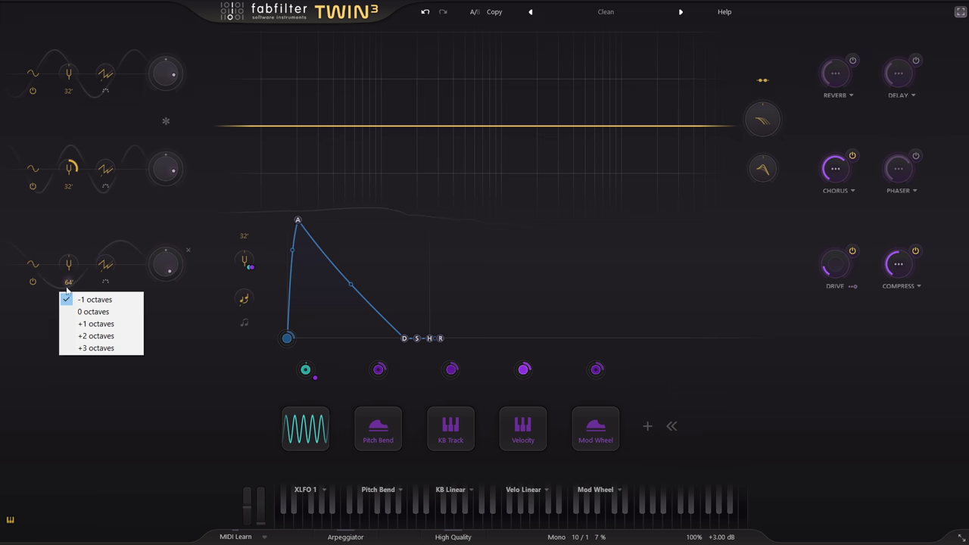
pyautogui.click(99, 324)
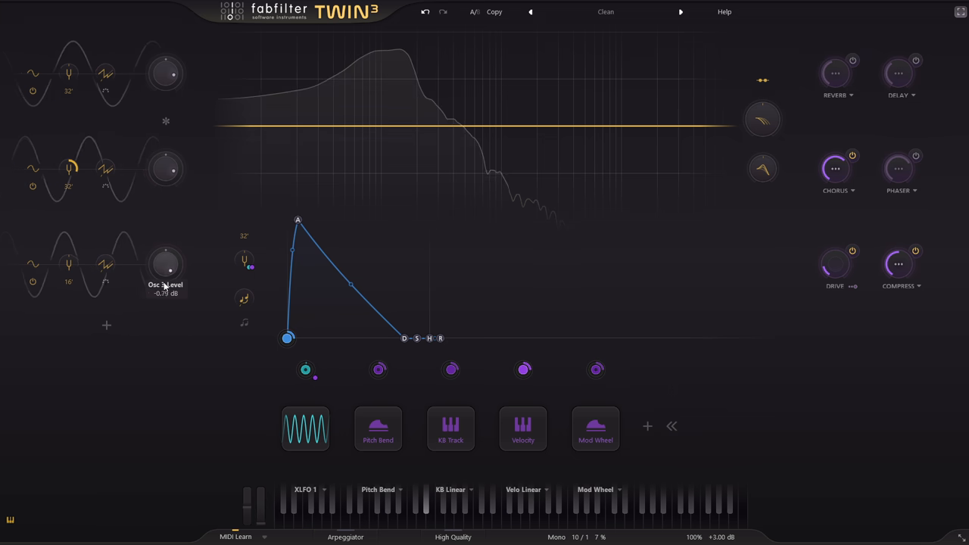
pyautogui.moveTo(163, 299)
pyautogui.mouseDown()
pyautogui.moveTo(163, 308)
pyautogui.moveTo(160, 299)
pyautogui.mouseUp()
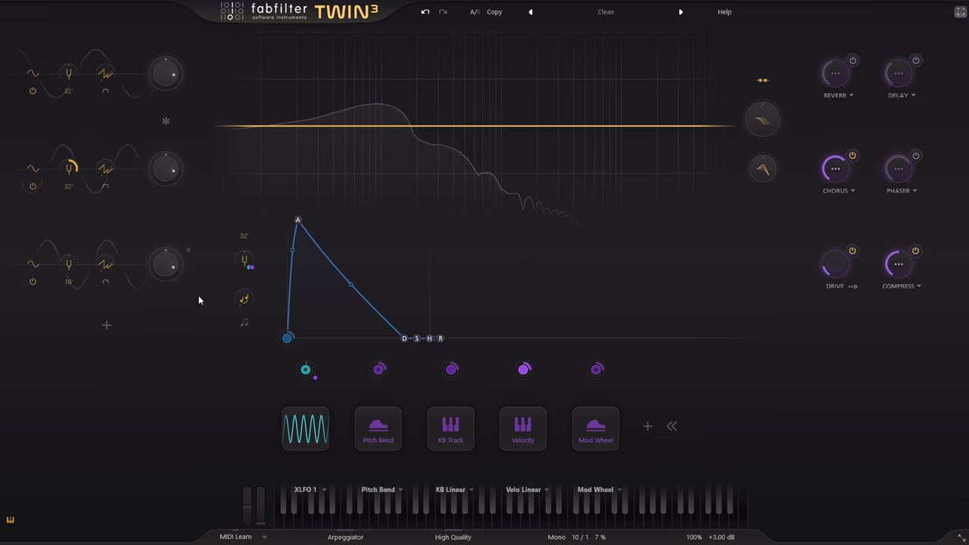
# Bend the envelope decay into a steep curve, slope about 0.757
pyautogui.moveTo(350, 284)
pyautogui.moveTo(350, 286); pyautogui.dragTo(350, 324)
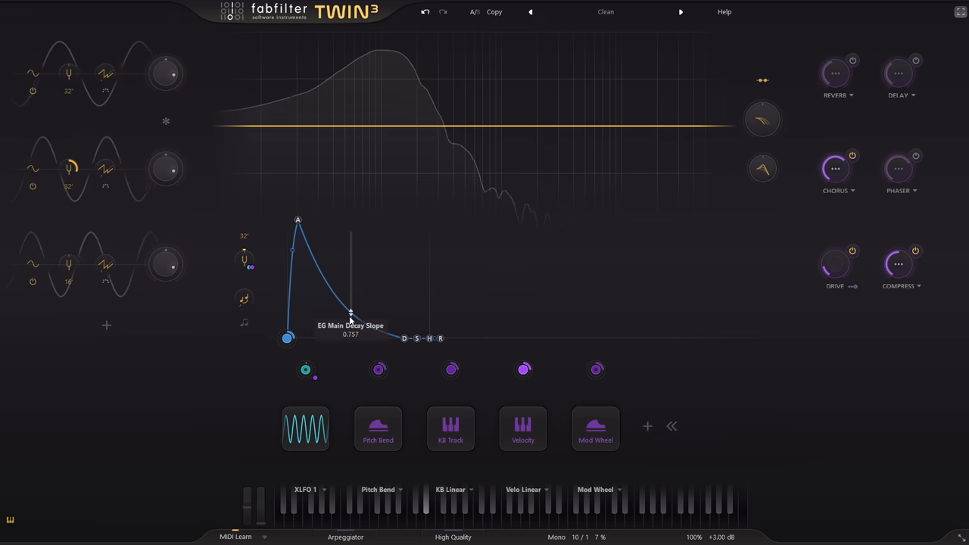